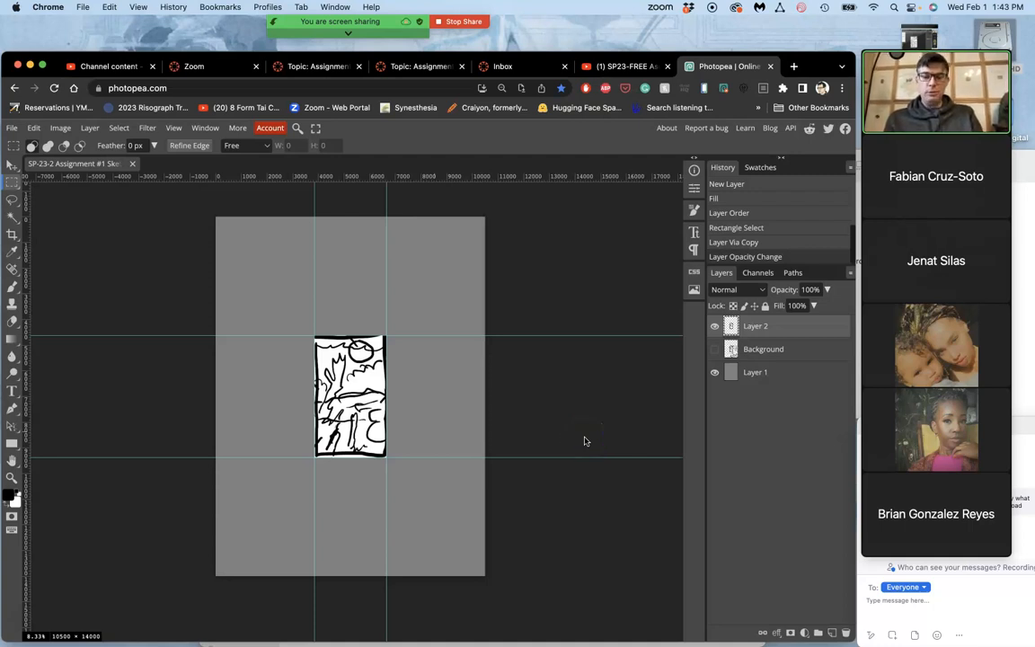
- Place the blue pngtree texture image from the References folder into the sketch document and save the document
key("ctrl+Up")
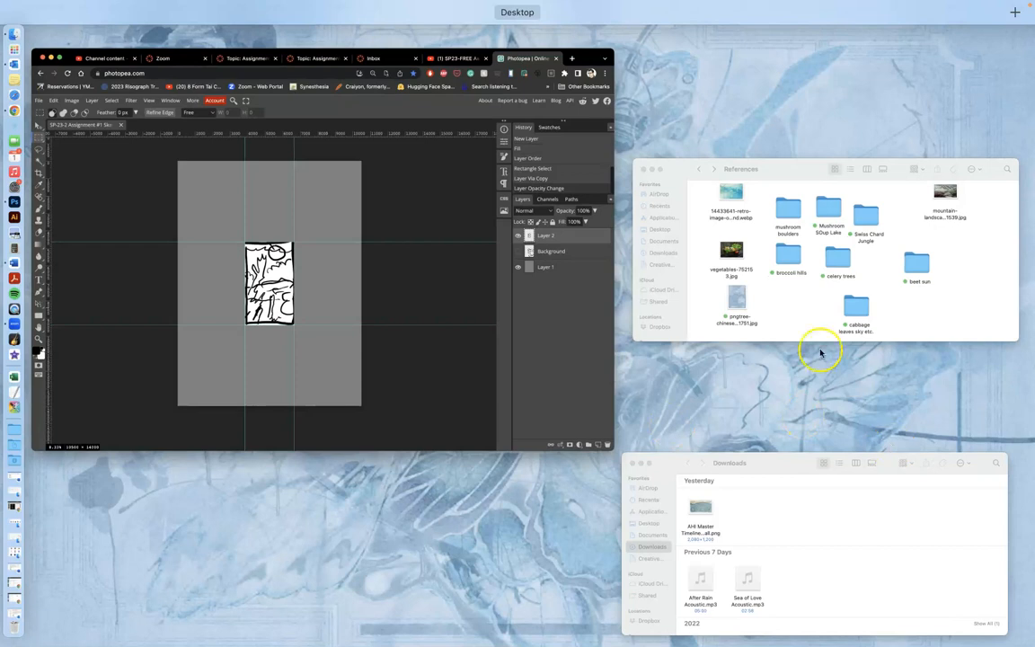
left_click(799, 327)
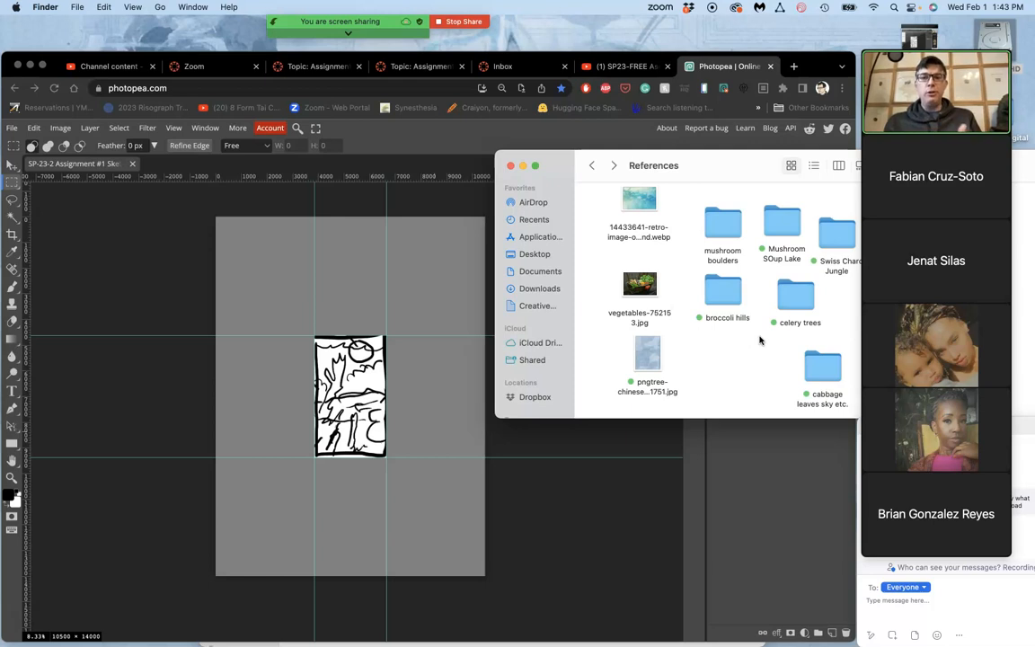
left_click_drag(652, 356, 254, 277)
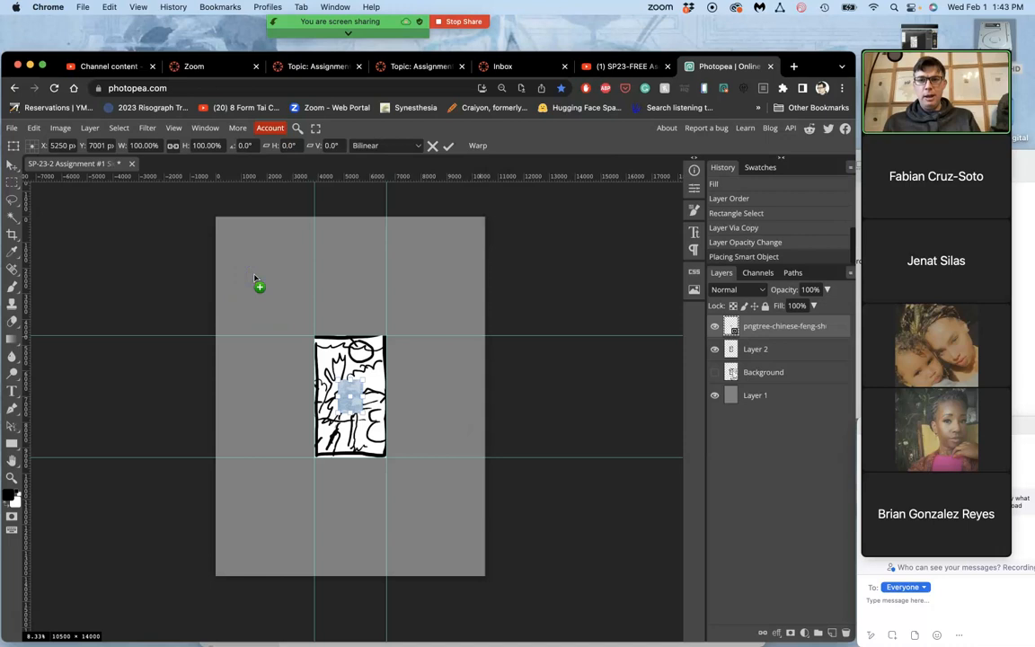
left_click_drag(338, 363, 322, 337)
scroll(322, 337, "up", 5)
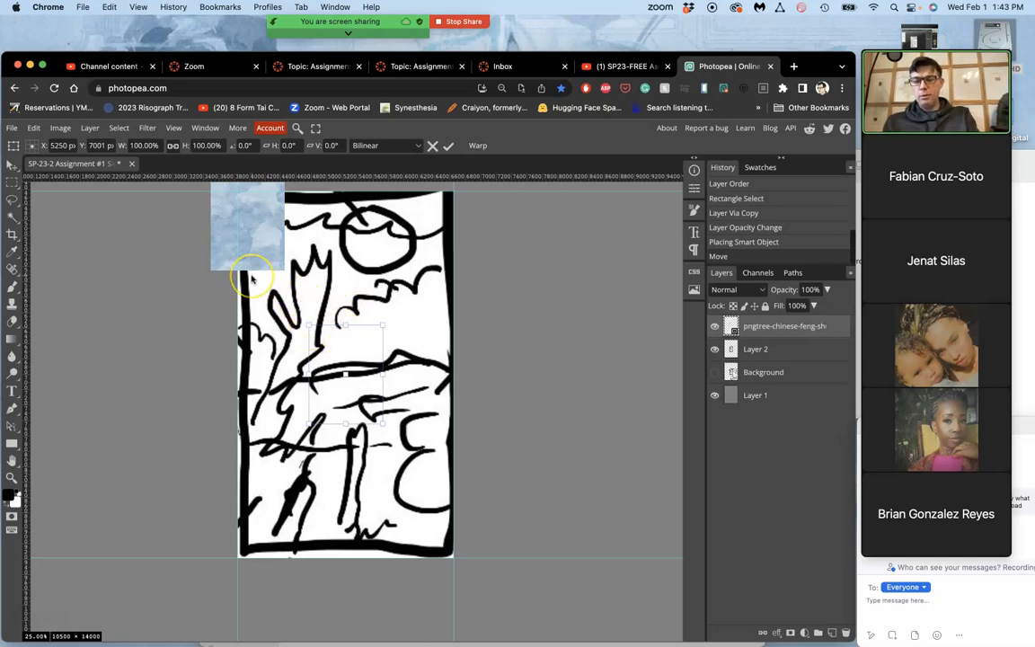
key("super+s")
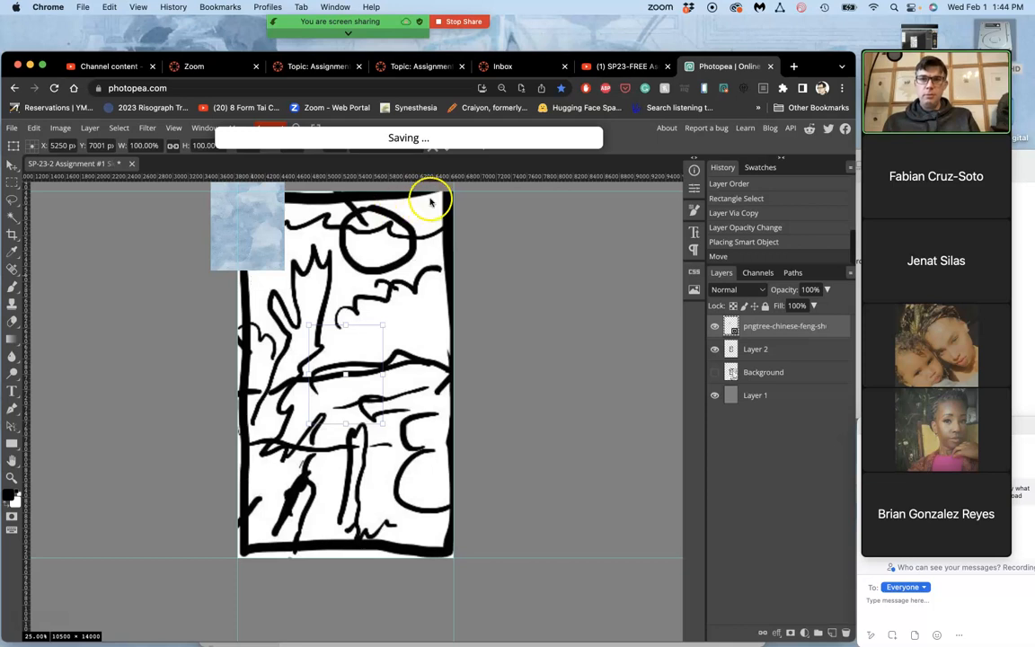
mouse_move(801, 67)
left_mouse_down()
mouse_move(835, 51)
mouse_move(802, 62)
left_mouse_up()
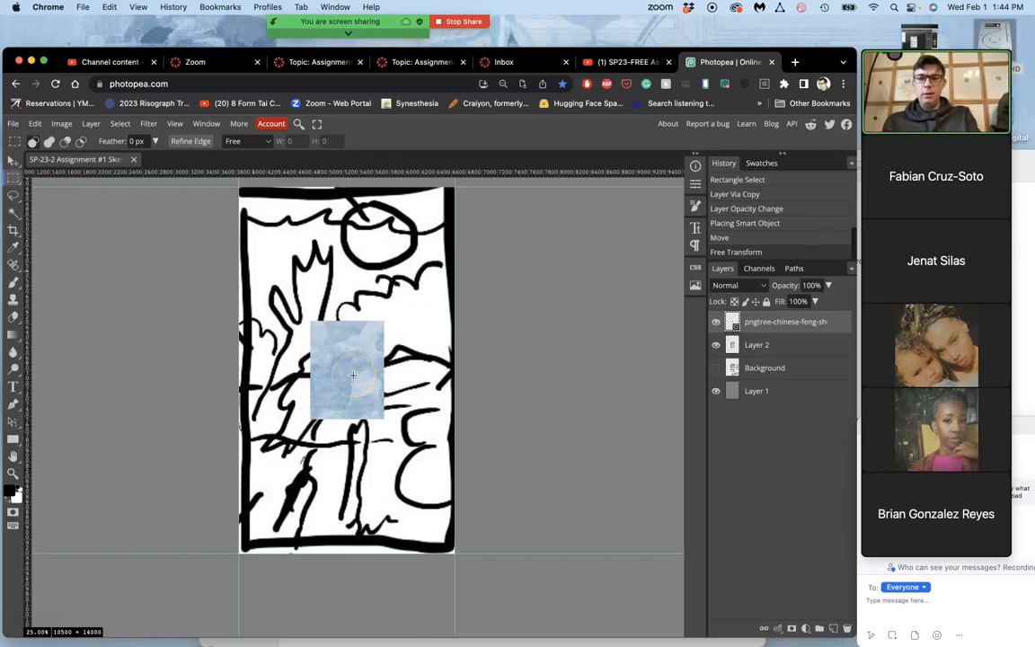
- Scale the blue texture proportionally to about 307% and position it over the upper part of the sketch
key("ctrl+alt+t")
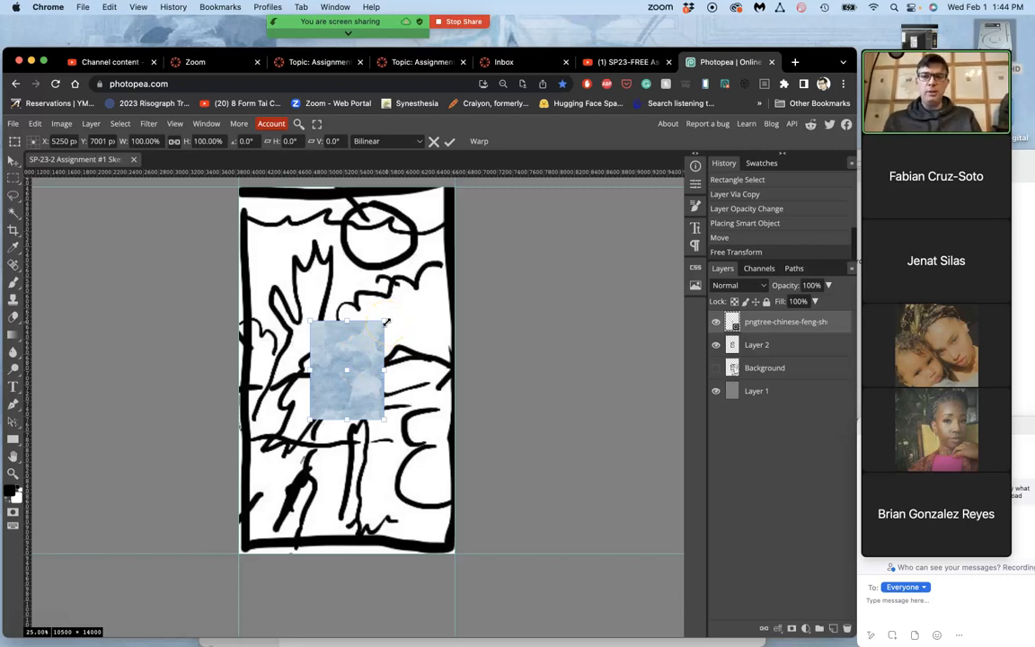
left_click_drag(386, 321, 452, 231)
left_click(310, 235)
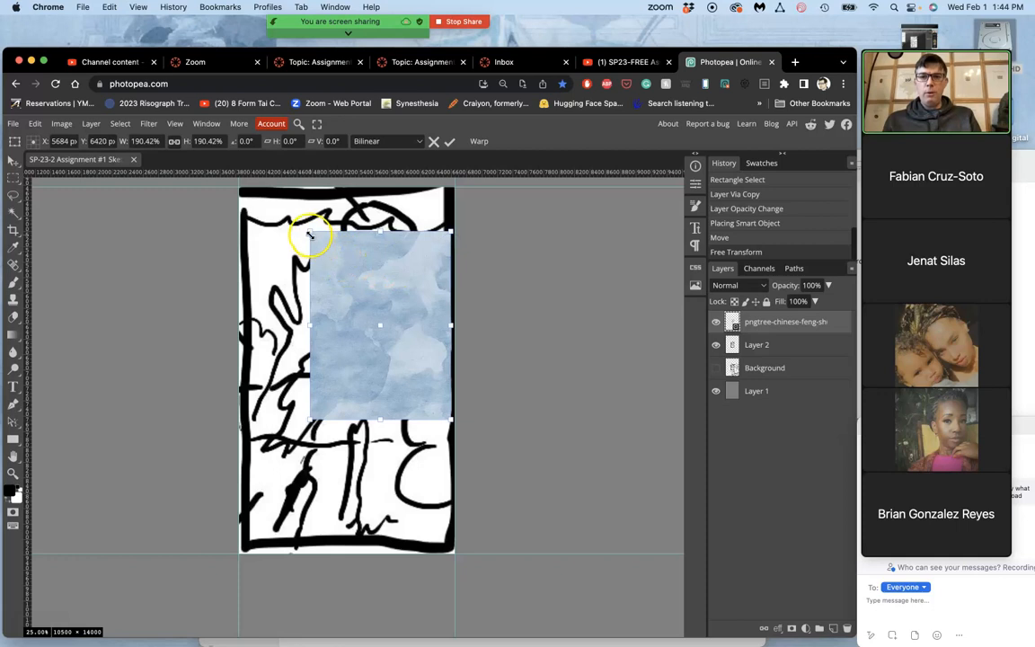
mouse_move(310, 235)
left_mouse_down()
mouse_move(244, 191)
mouse_move(223, 191)
left_mouse_up()
mouse_move(277, 243)
left_mouse_down()
mouse_move(296, 243)
mouse_move(286, 241)
left_mouse_up()
scroll(312, 291, "up", 5)
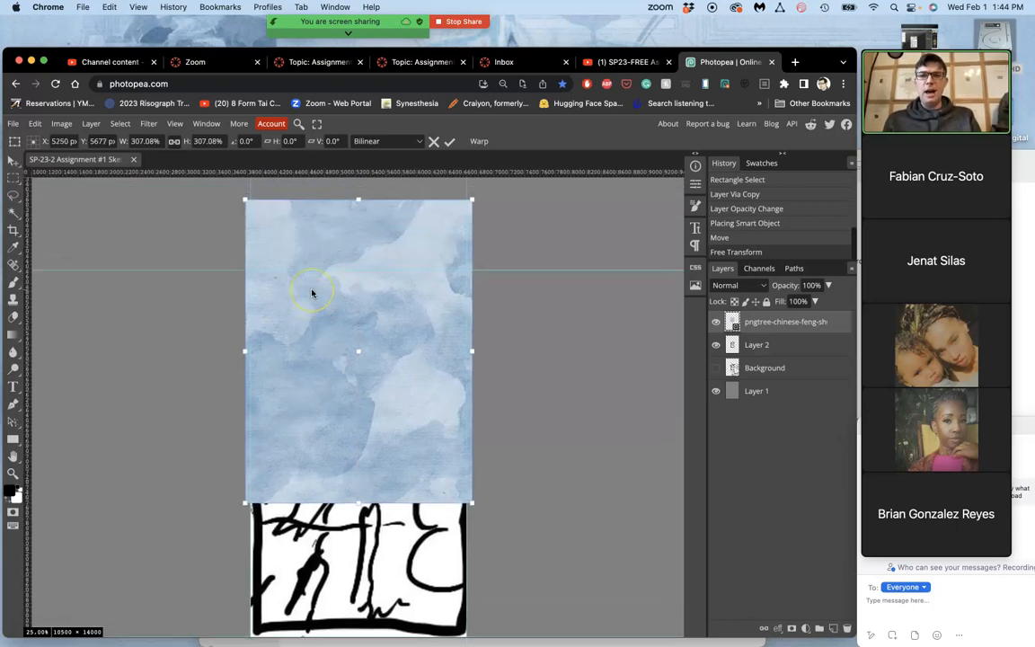
- Set the blue texture layer's opacity to 65% and rasterize the layer
left_click(828, 286)
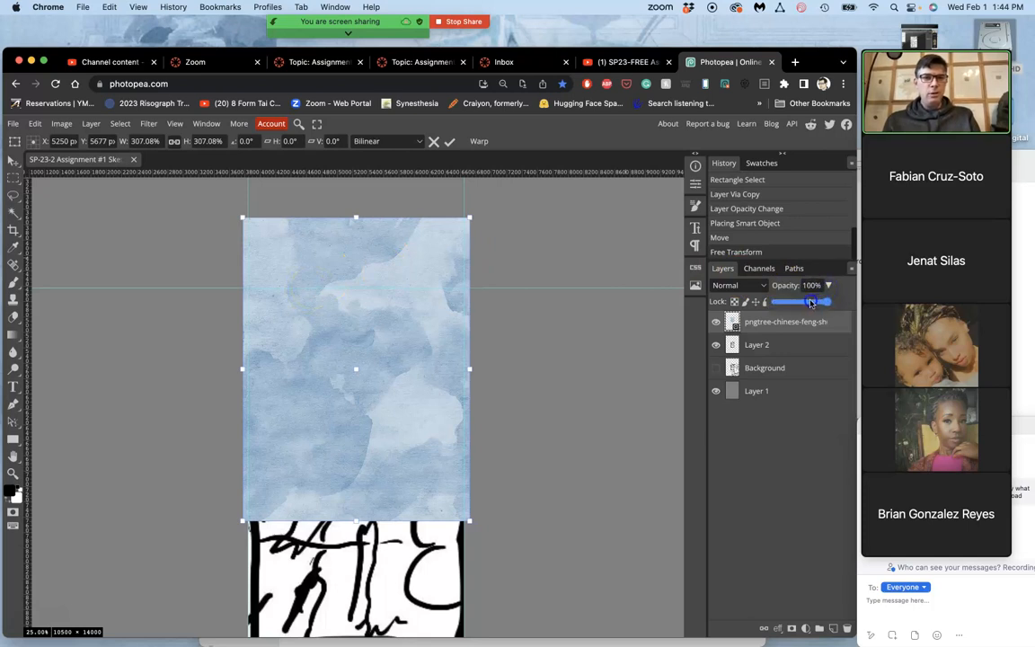
left_click(811, 303)
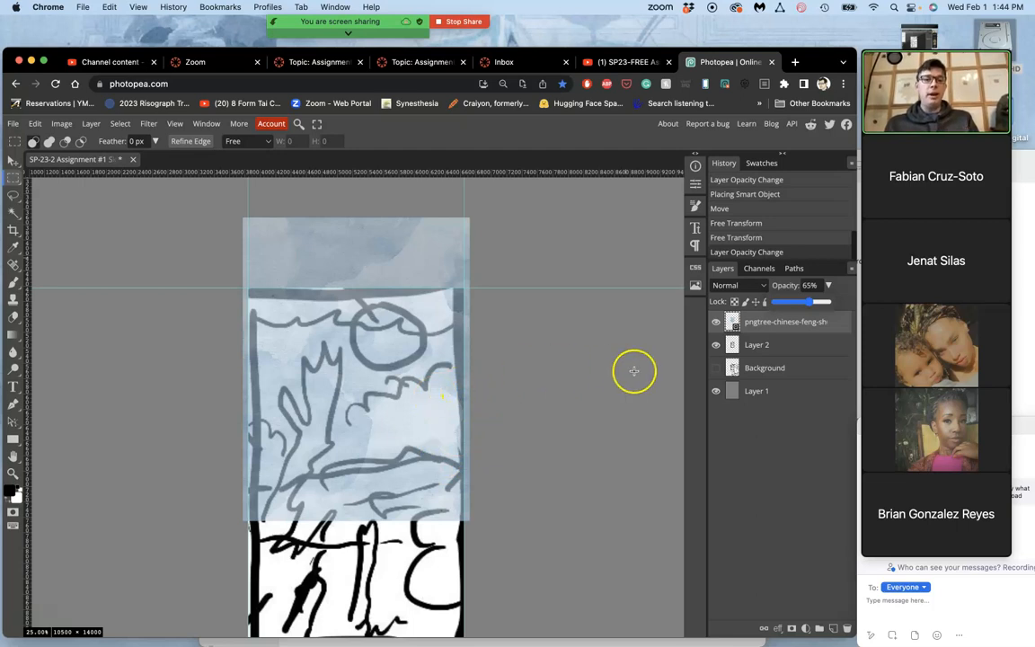
right_click(773, 322)
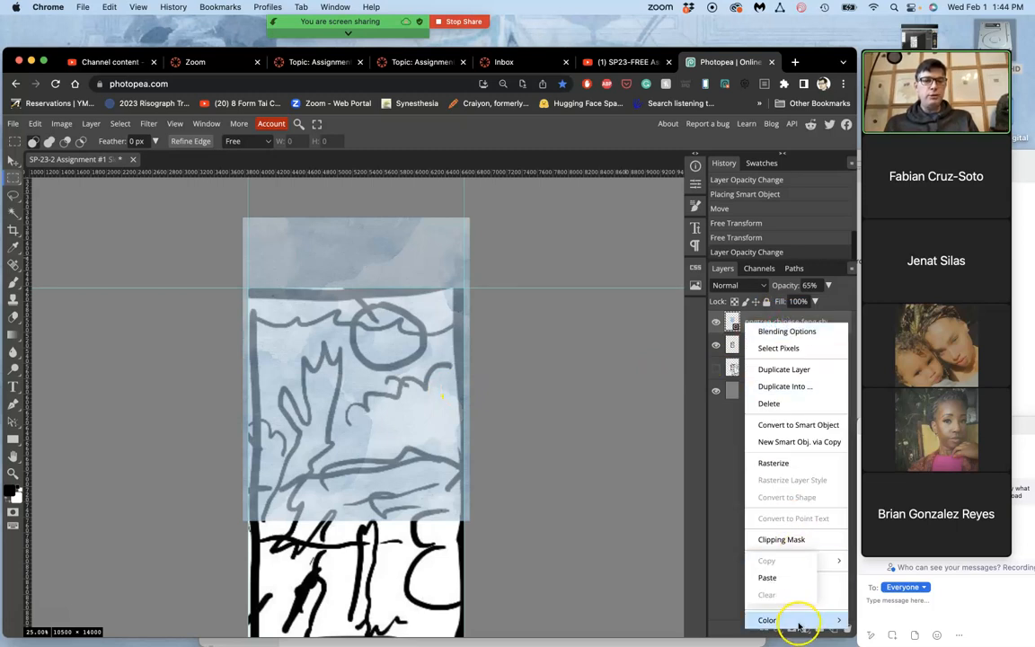
mouse_move(794, 620)
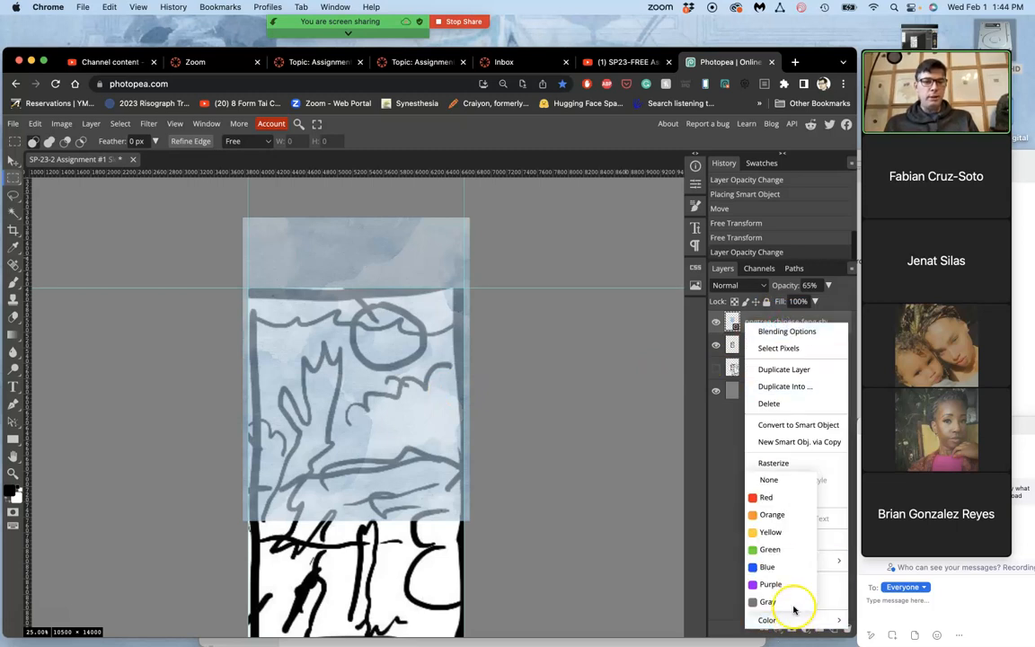
left_click(786, 465)
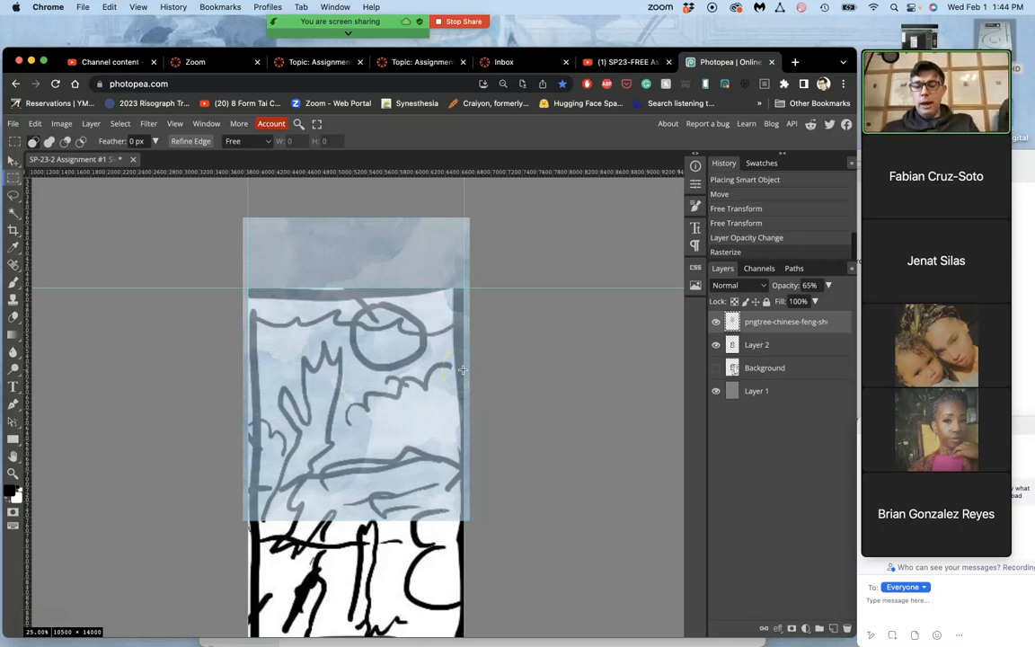
- Stretch the blue texture horizontally to about 127% and shift it so it overlaps both sides of the sketch
key("ctrl+alt+t")
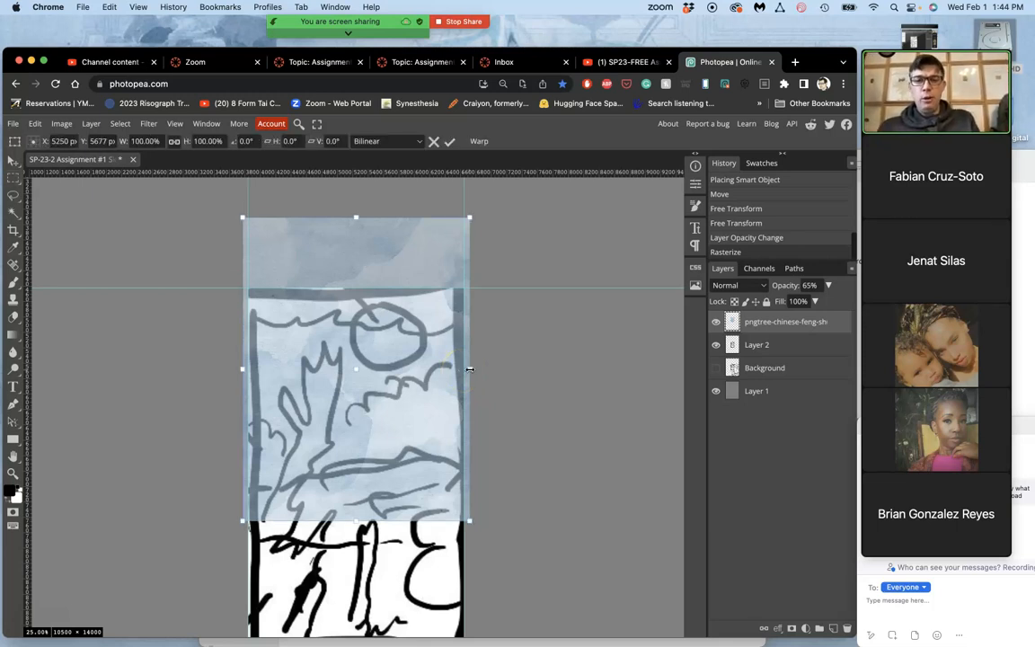
left_click_drag(472, 368, 531, 368)
left_click_drag(403, 369, 398, 369)
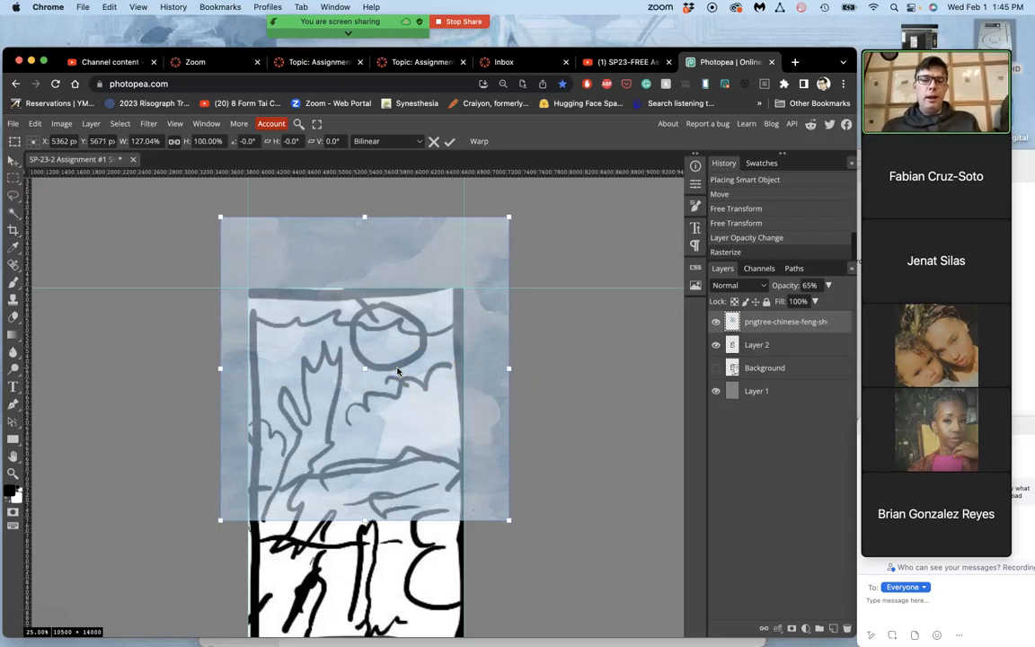
key("Return")
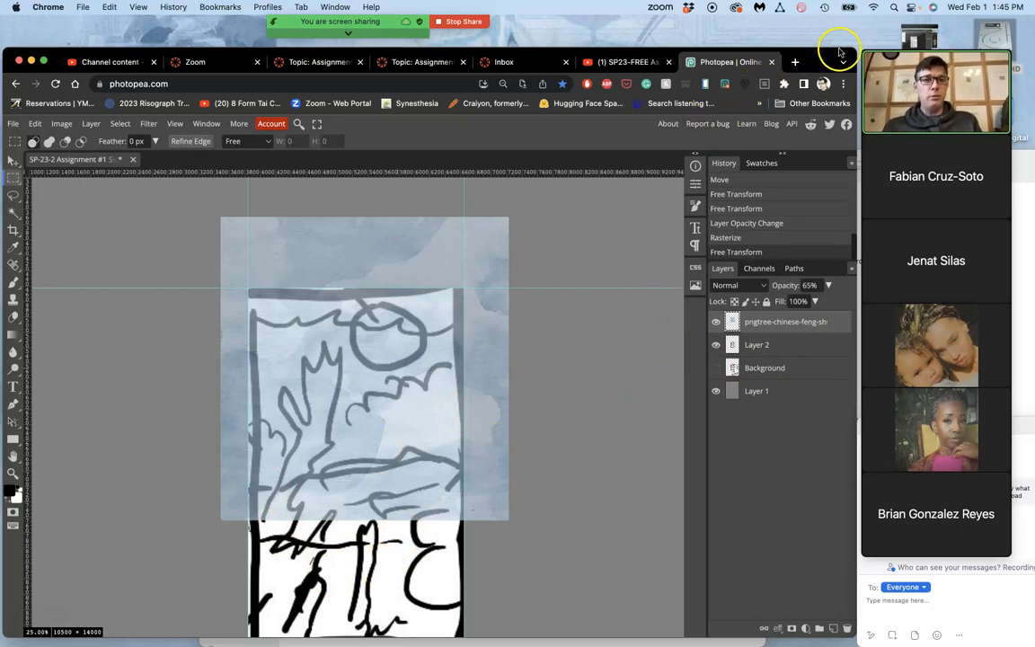
- Narrow the browser window to expose the References folder, and place beetroot-1666117.jpg from its beet sun subfolder into the document
left_click_drag(852, 51, 766, 46)
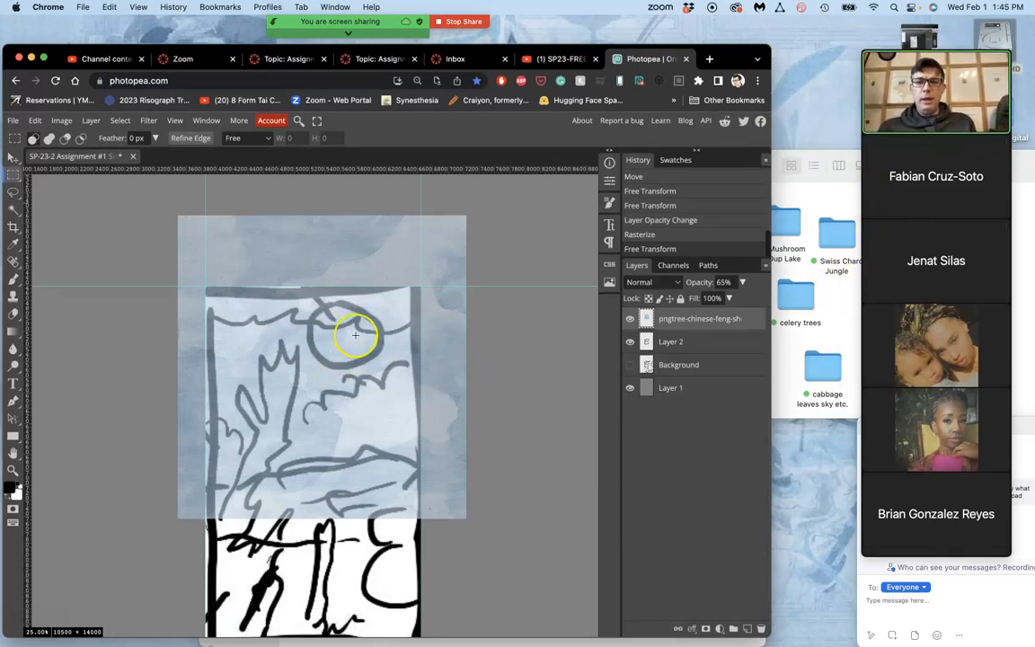
left_click(829, 317)
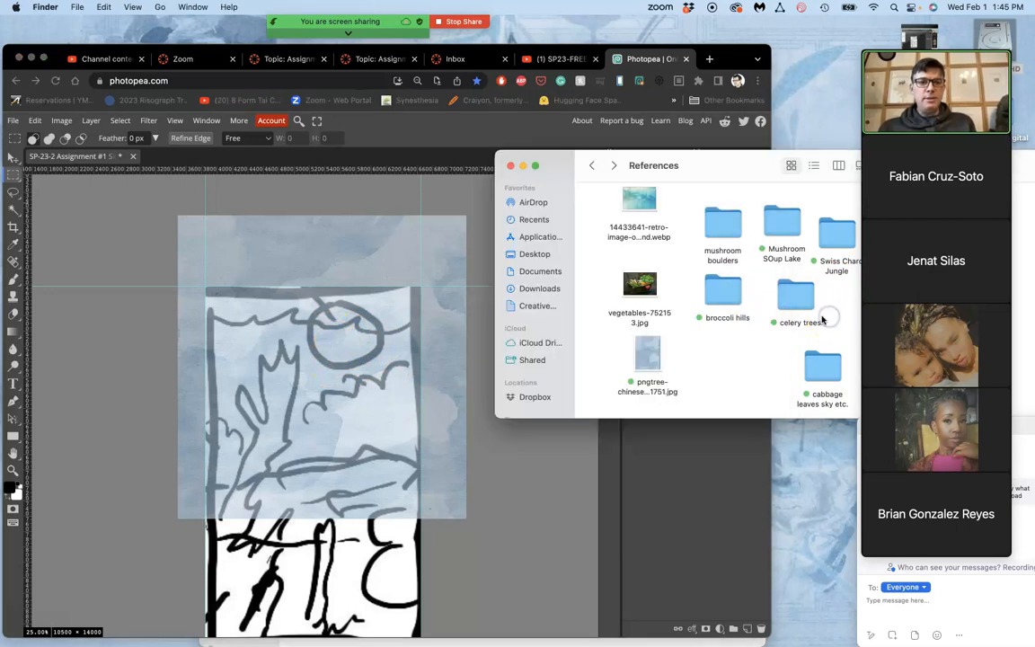
left_click_drag(753, 172, 670, 172)
double_click(822, 301)
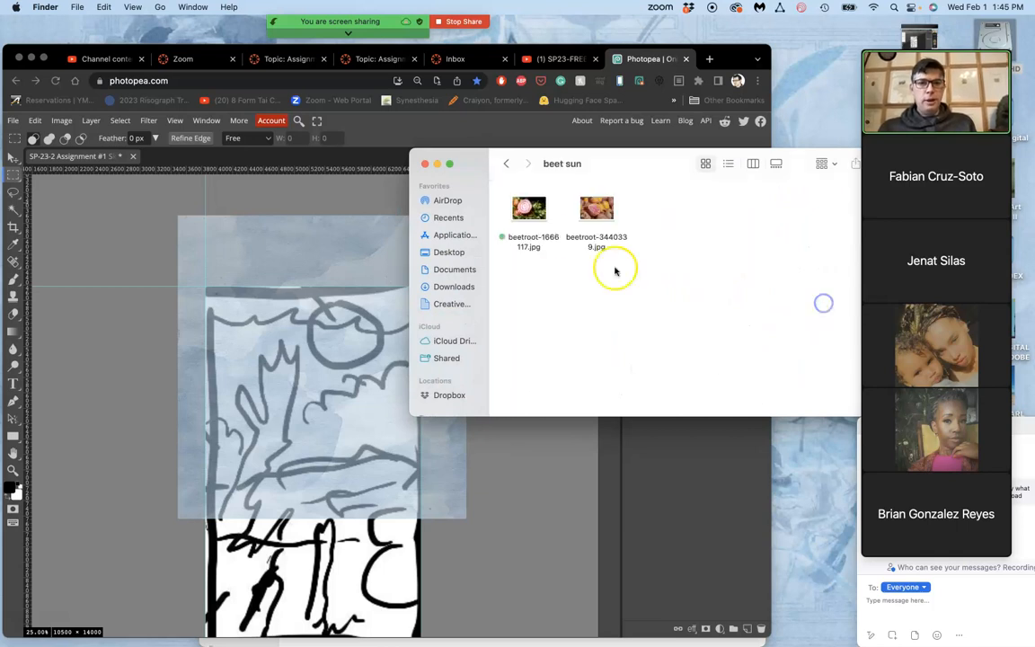
left_click_drag(528, 207, 348, 377)
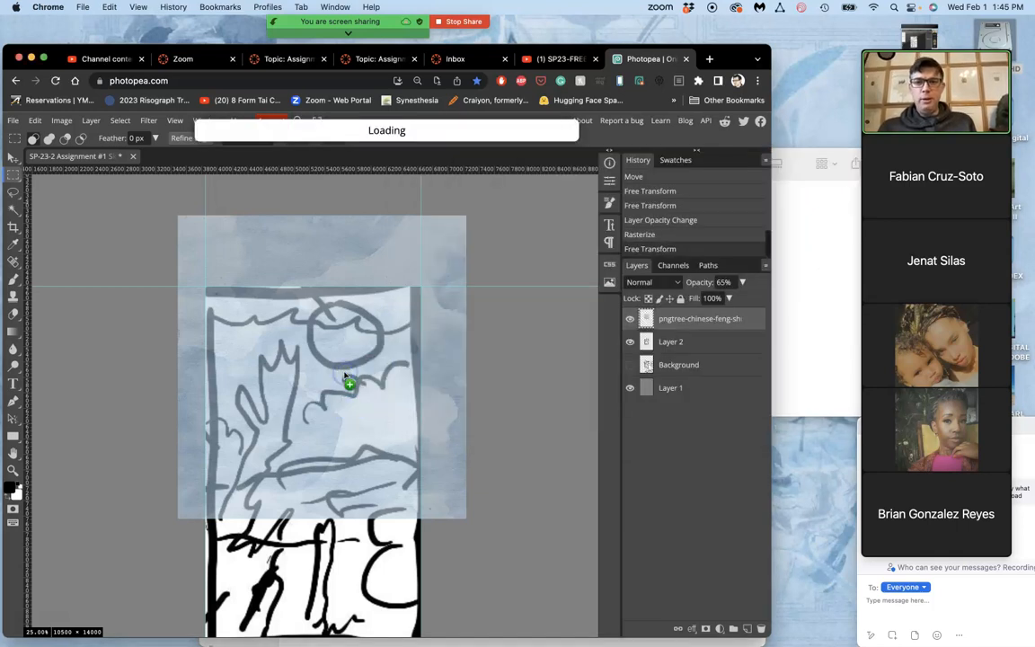
- Shrink the beetroot photo and move it onto the gray area above and right of the sketch
left_click_drag(318, 421, 388, 342)
left_click(245, 319)
left_click_drag(221, 248, 332, 309)
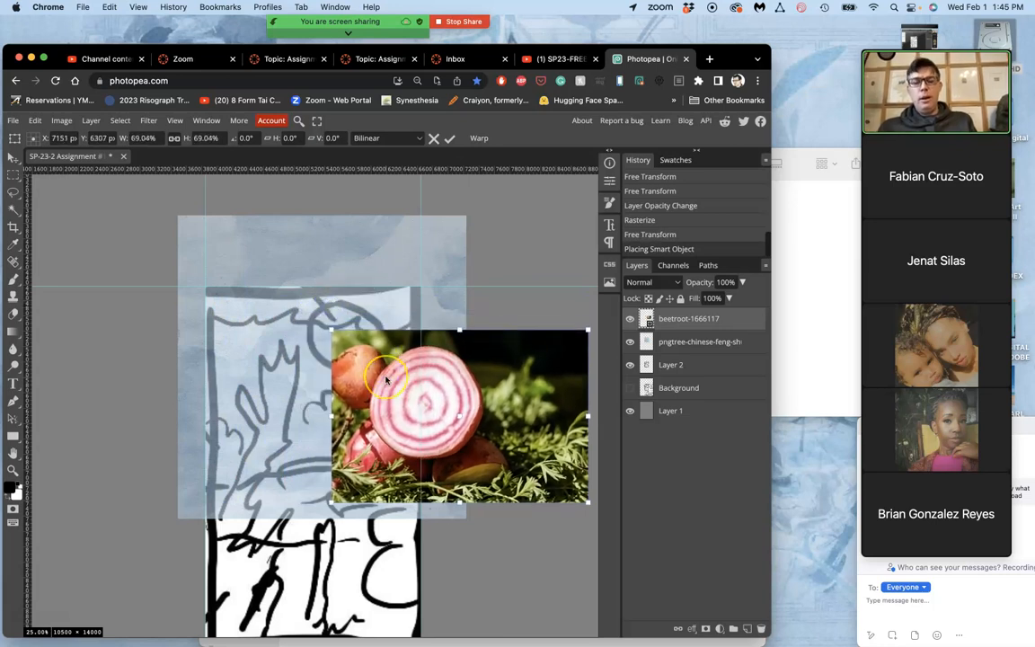
key("super+minus")
left_click_drag(405, 409, 361, 378)
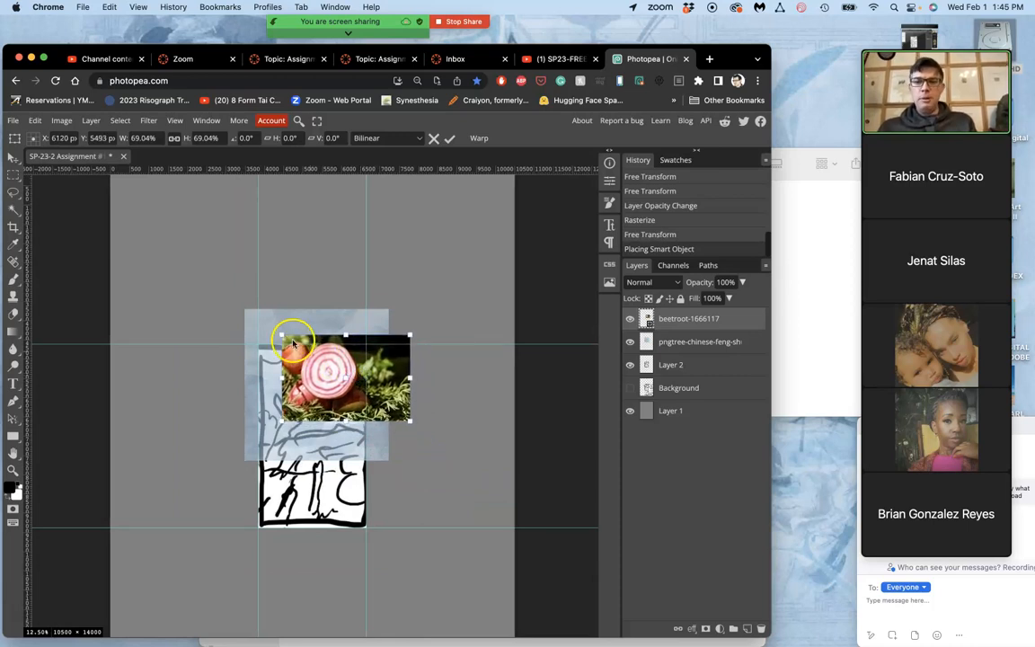
left_click_drag(282, 336, 314, 367)
left_click_drag(349, 321, 385, 270)
key("Return")
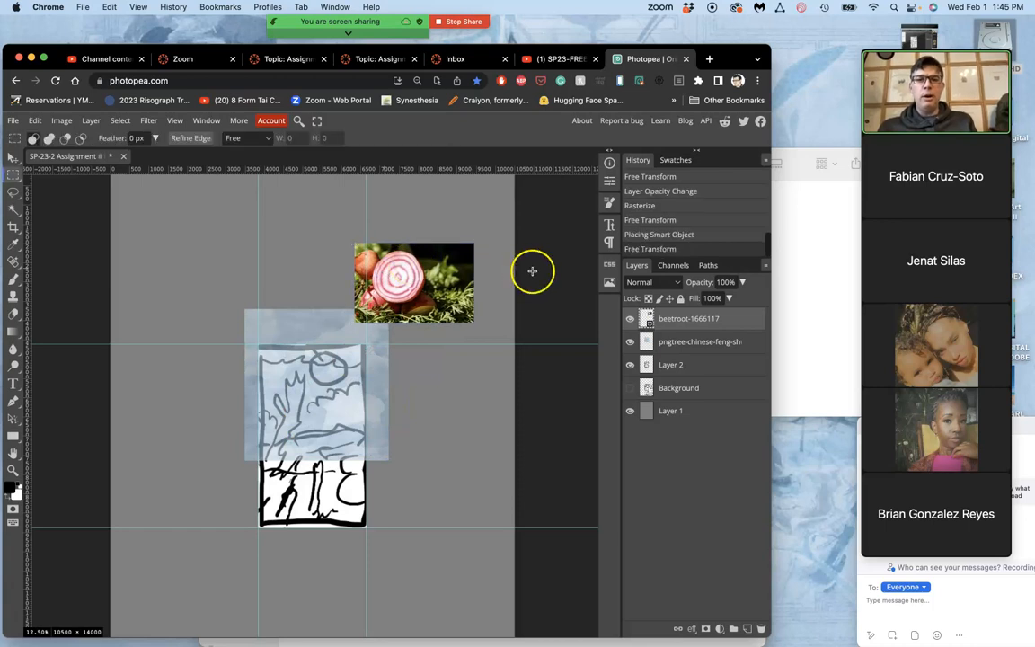
- Place broccoli-166949.jpg from the broccoli hills folder and move it onto the gray area above and left of the sketch
left_click(803, 295)
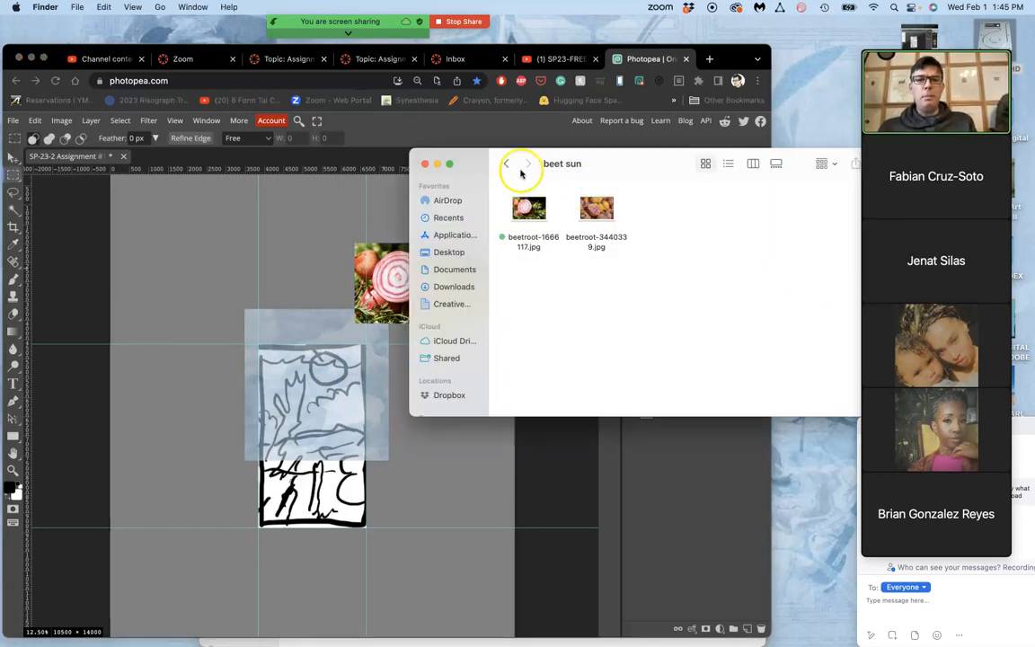
left_click(506, 163)
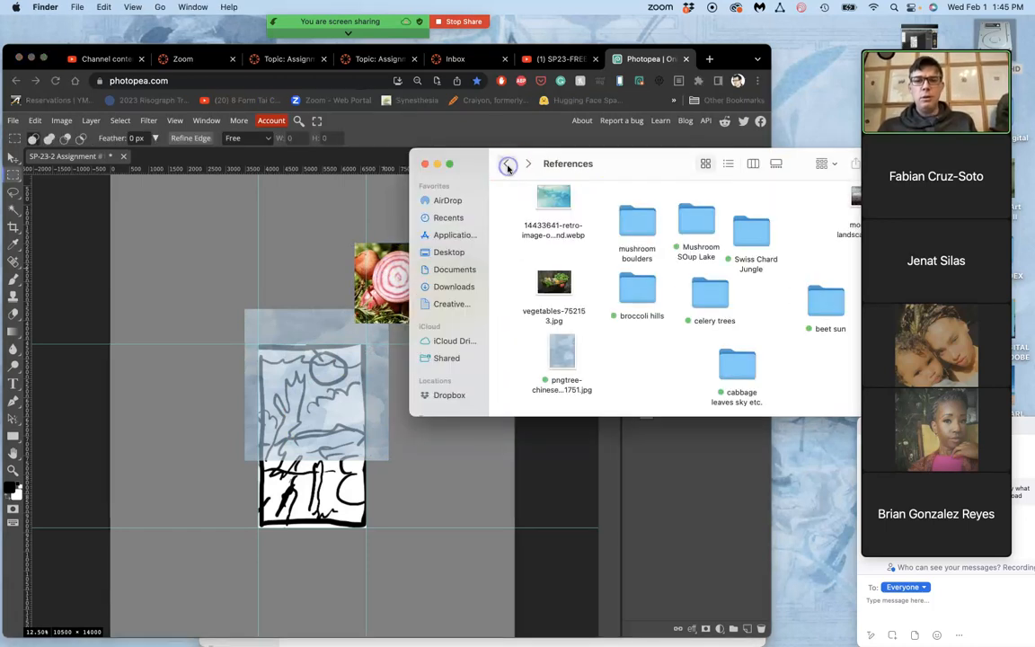
double_click(632, 290)
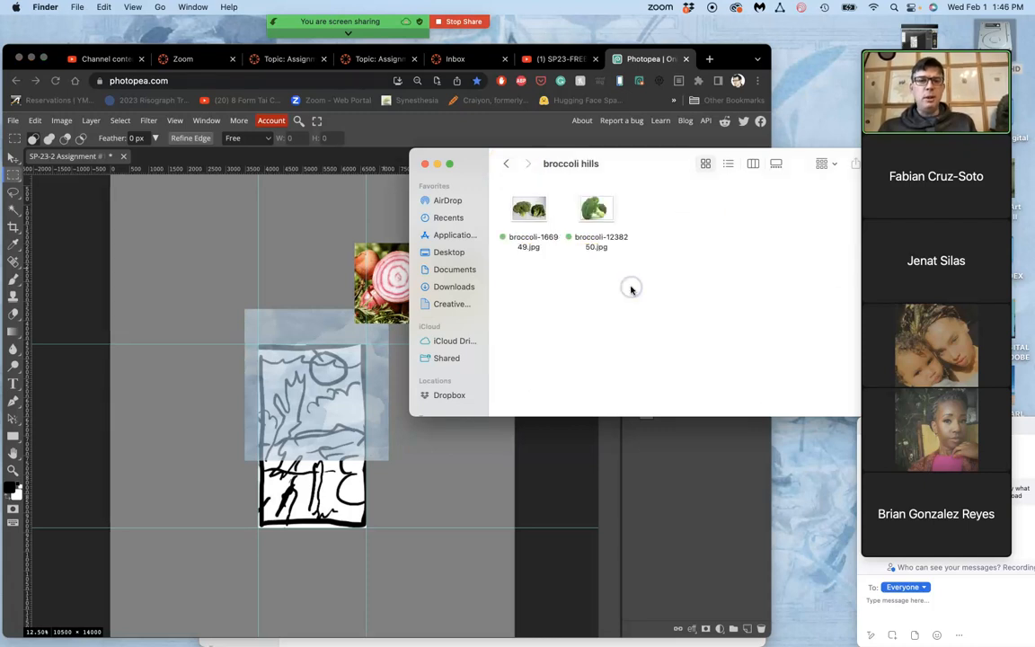
left_click(530, 212)
left_click_drag(532, 214, 196, 250)
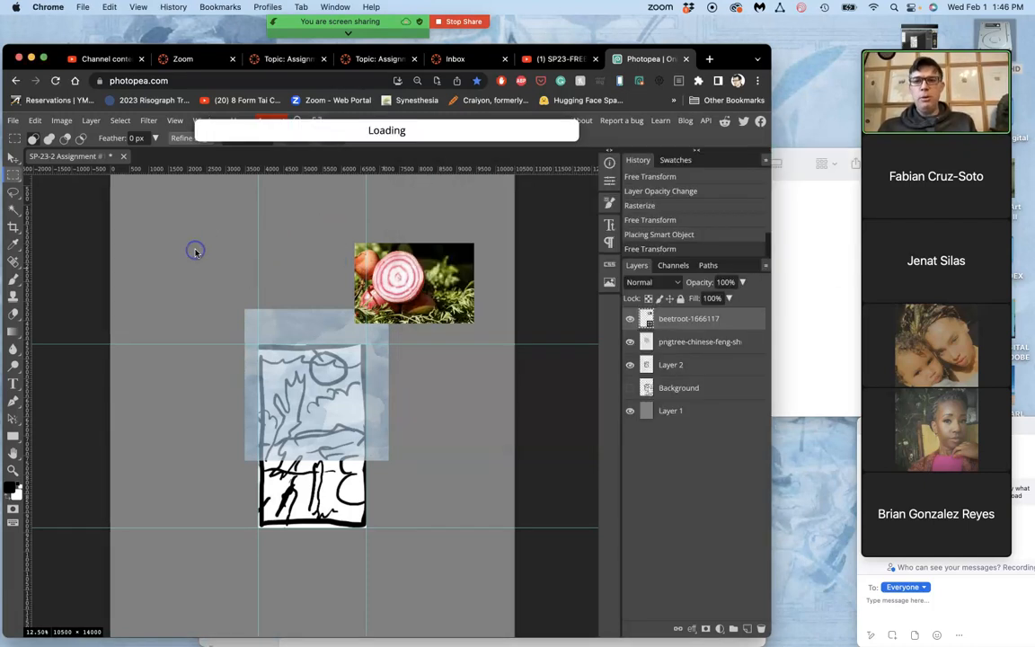
mouse_move(328, 435)
left_mouse_down()
mouse_move(268, 326)
mouse_move(351, 433)
mouse_move(417, 458)
mouse_move(409, 433)
mouse_move(331, 425)
mouse_move(243, 361)
mouse_move(192, 274)
mouse_move(189, 246)
left_mouse_up()
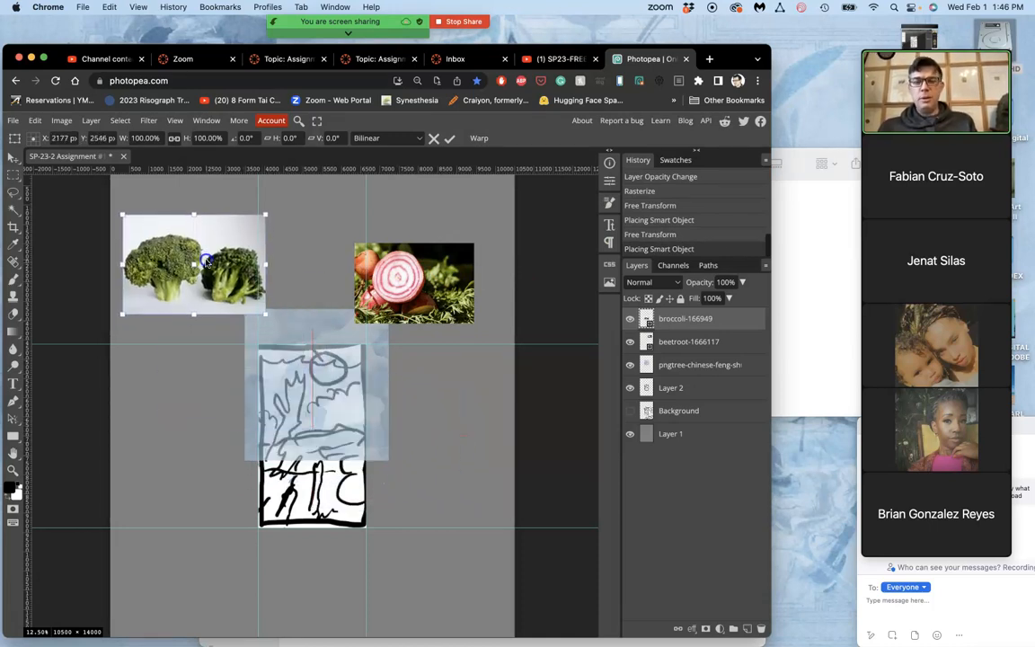
key("Return")
- Place broccoli-1238250.jpg, rotate it about 57°, and move it to the right of the sketch below the beetroot photo
left_click(812, 258)
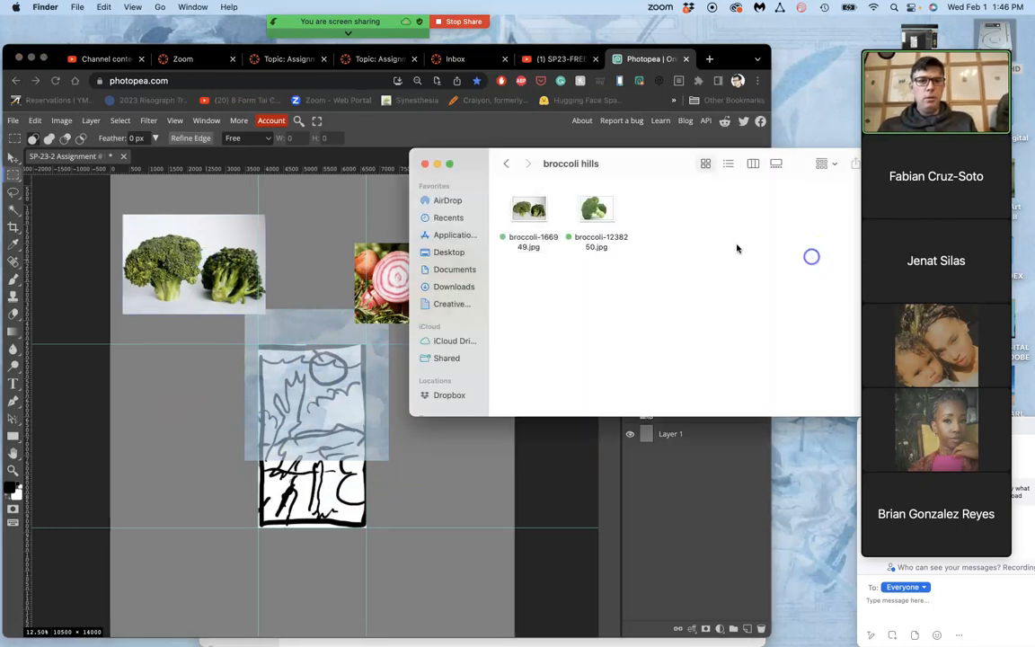
left_click_drag(602, 212, 185, 361)
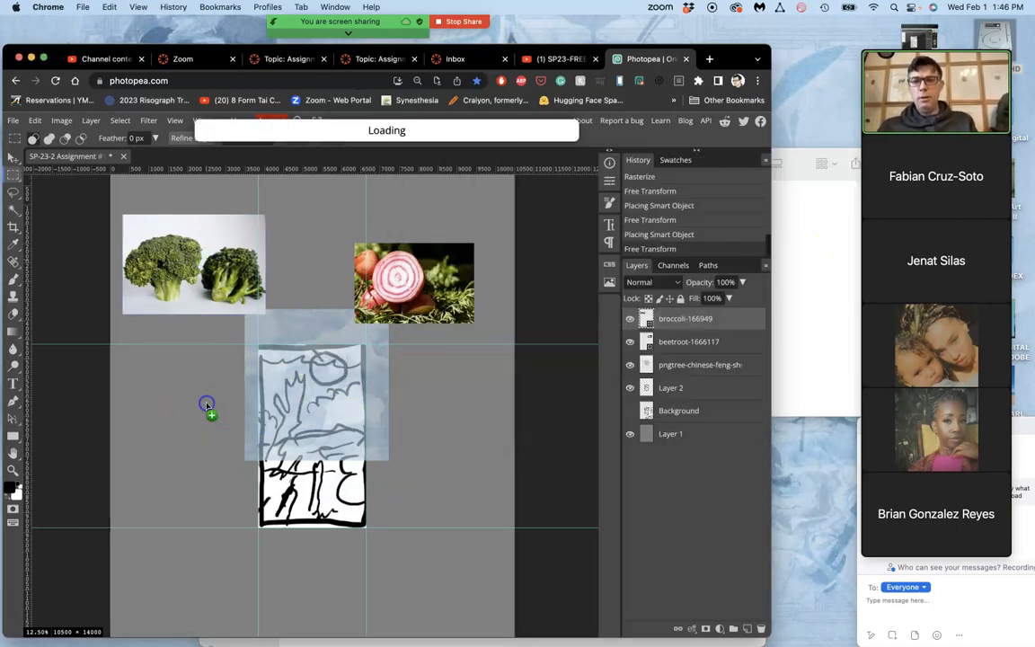
left_click_drag(382, 394, 376, 467)
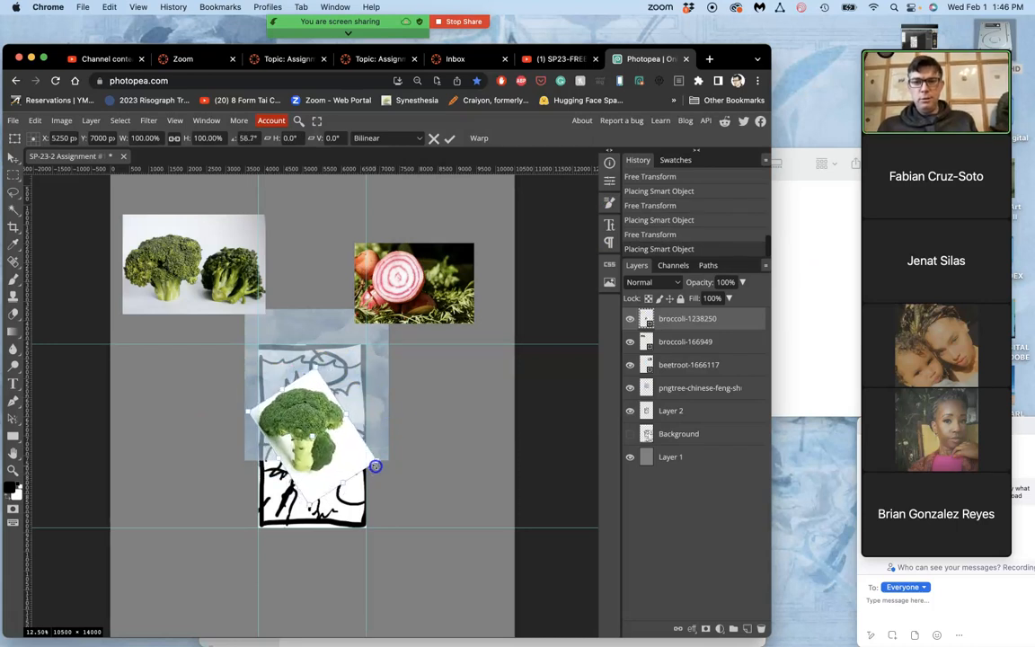
mouse_move(357, 416)
left_mouse_down()
mouse_move(402, 423)
mouse_move(346, 416)
mouse_move(398, 423)
mouse_move(412, 370)
mouse_move(444, 380)
left_mouse_up()
key("Return")
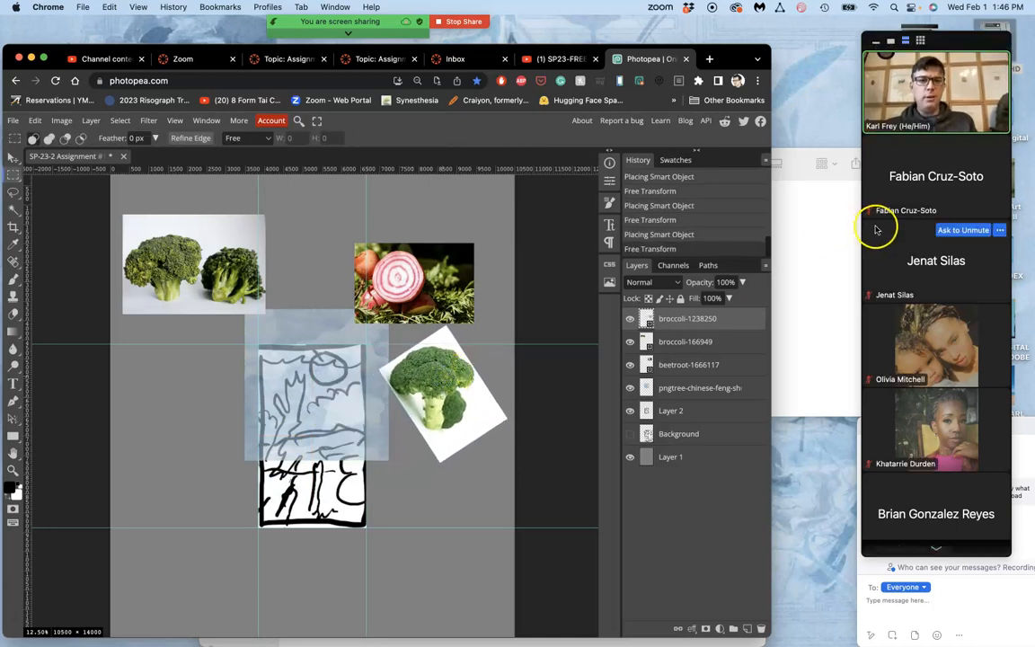
- Place swiss-chard-2858689.jpg from the Swiss Chard Jungle folder onto the gray area left of the sketch, below the broccoli photo
left_click(821, 254)
left_click(504, 165)
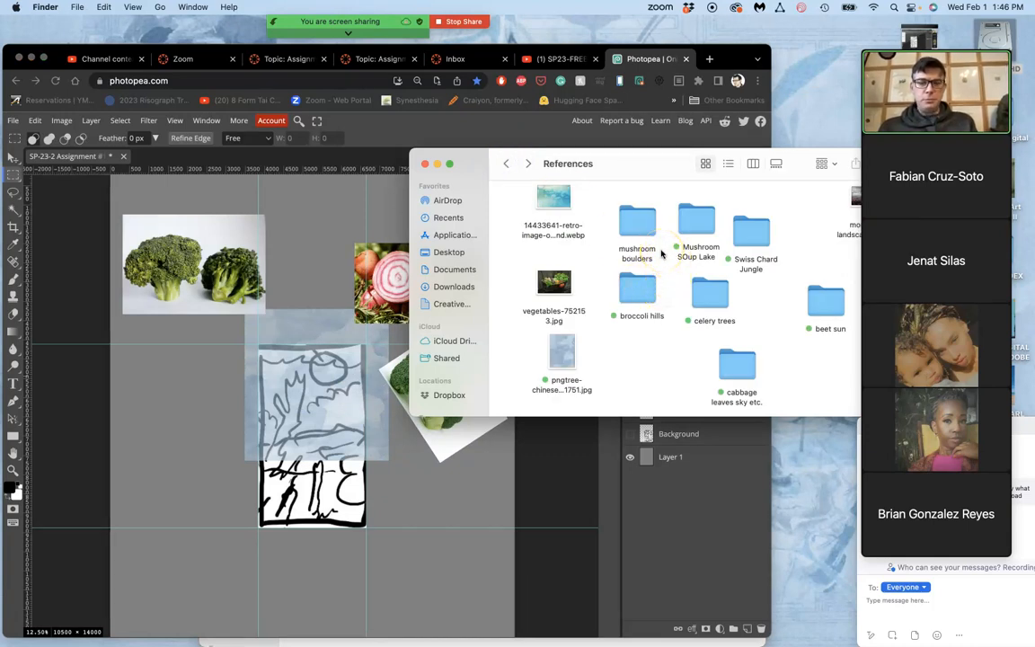
double_click(751, 232)
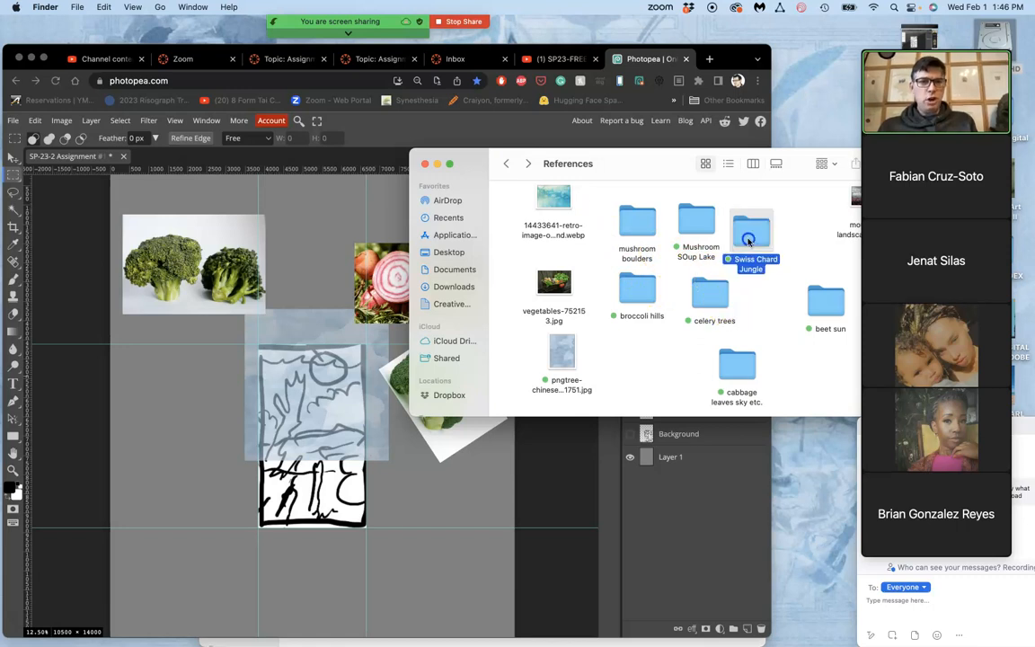
mouse_move(609, 214)
left_mouse_down()
mouse_move(331, 307)
mouse_move(217, 358)
mouse_move(187, 381)
mouse_move(196, 387)
mouse_move(164, 382)
mouse_move(299, 435)
mouse_move(288, 411)
mouse_move(160, 374)
left_mouse_up()
key("Return")
- Place chanterelles-1680932.jpg from the Mushroom SOup Lake folder over the sketch and scale it to about 74%
left_click(814, 240)
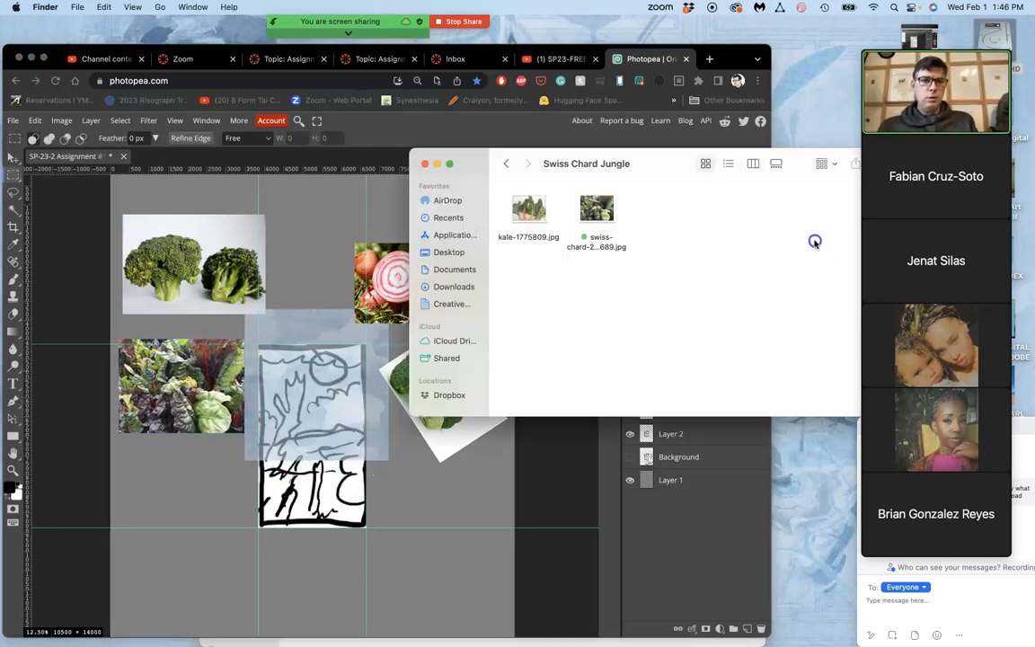
left_click(506, 164)
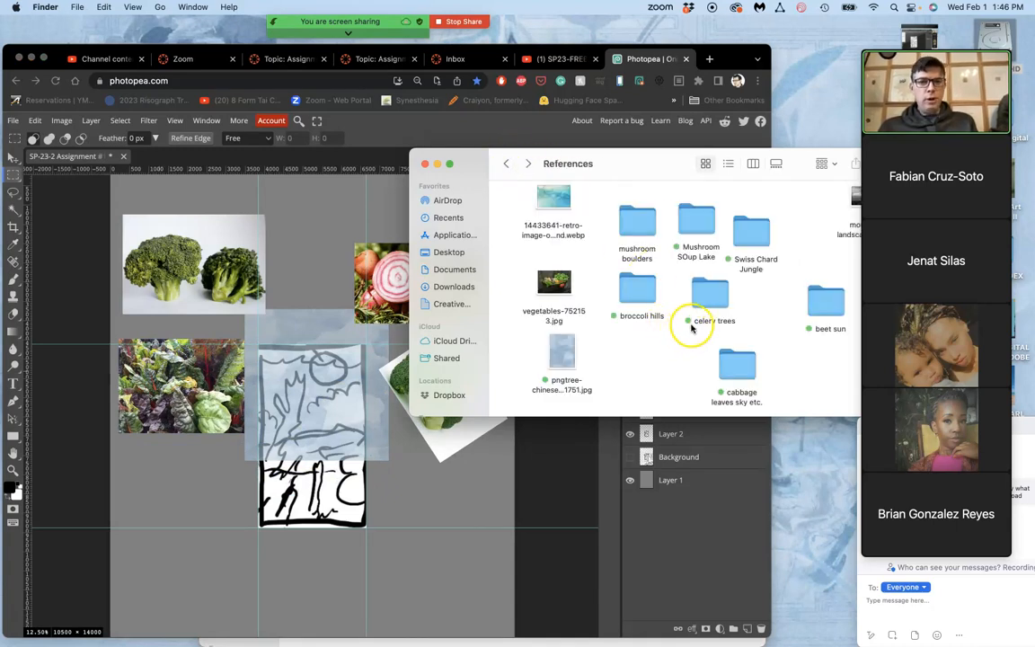
double_click(692, 224)
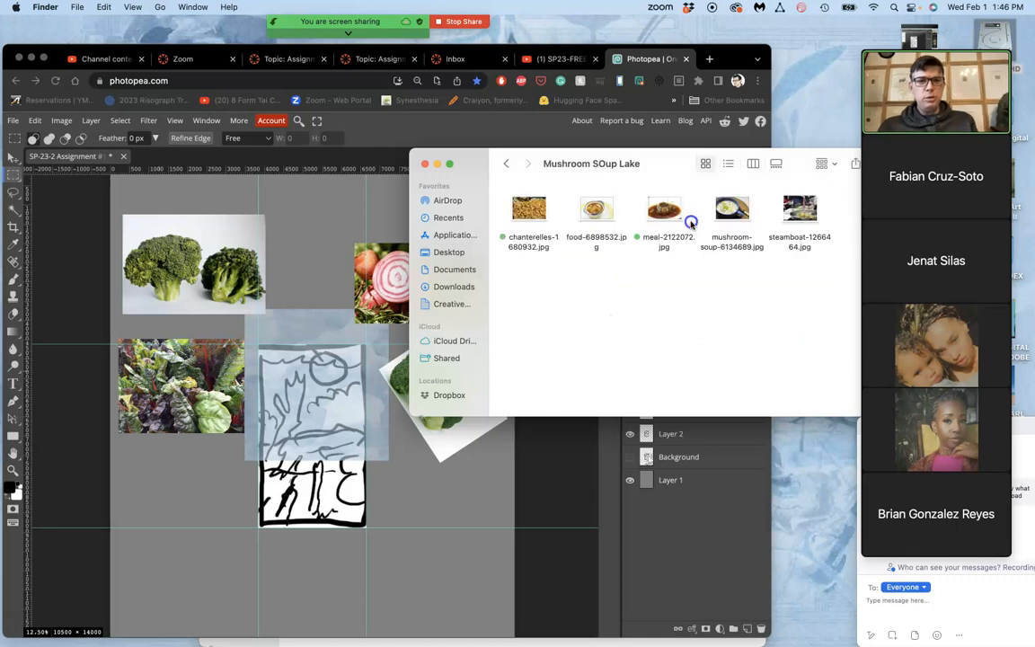
mouse_move(540, 210)
left_mouse_down()
mouse_move(504, 209)
mouse_move(369, 346)
mouse_move(315, 422)
mouse_move(334, 430)
mouse_move(187, 432)
mouse_move(198, 467)
mouse_move(252, 483)
mouse_move(231, 474)
mouse_move(235, 490)
mouse_move(216, 452)
mouse_move(303, 460)
left_mouse_up()
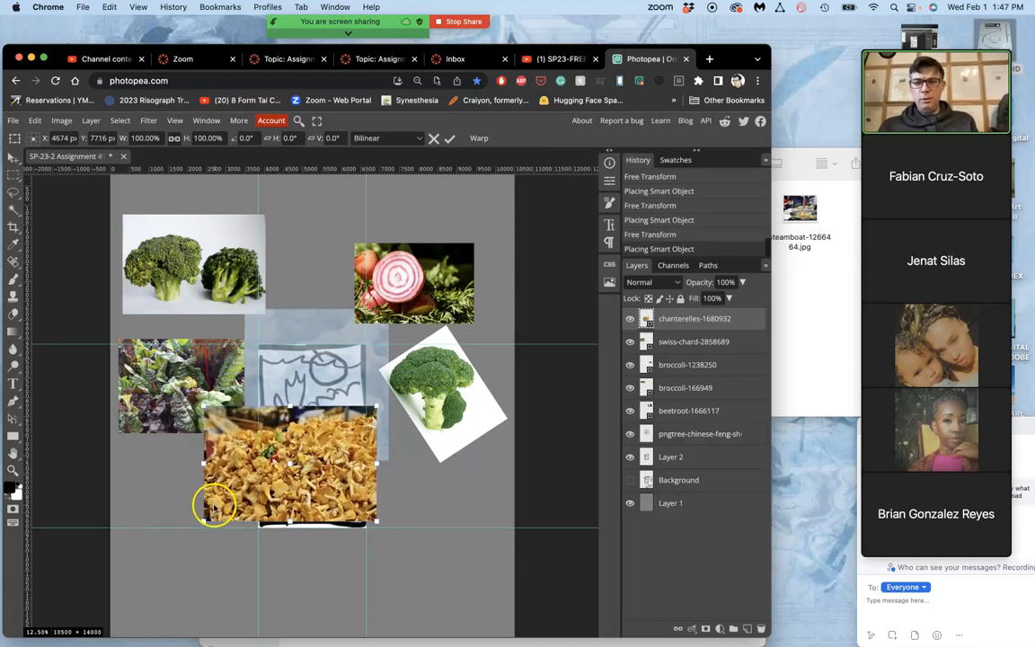
left_click_drag(215, 512, 248, 493)
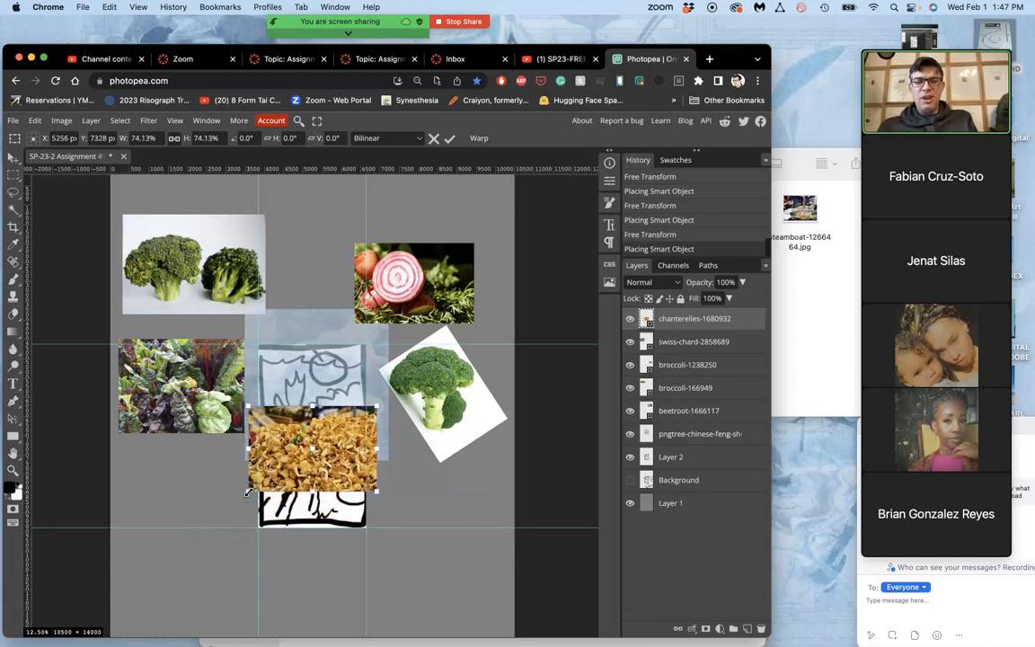
scroll(310, 436, "up", 6)
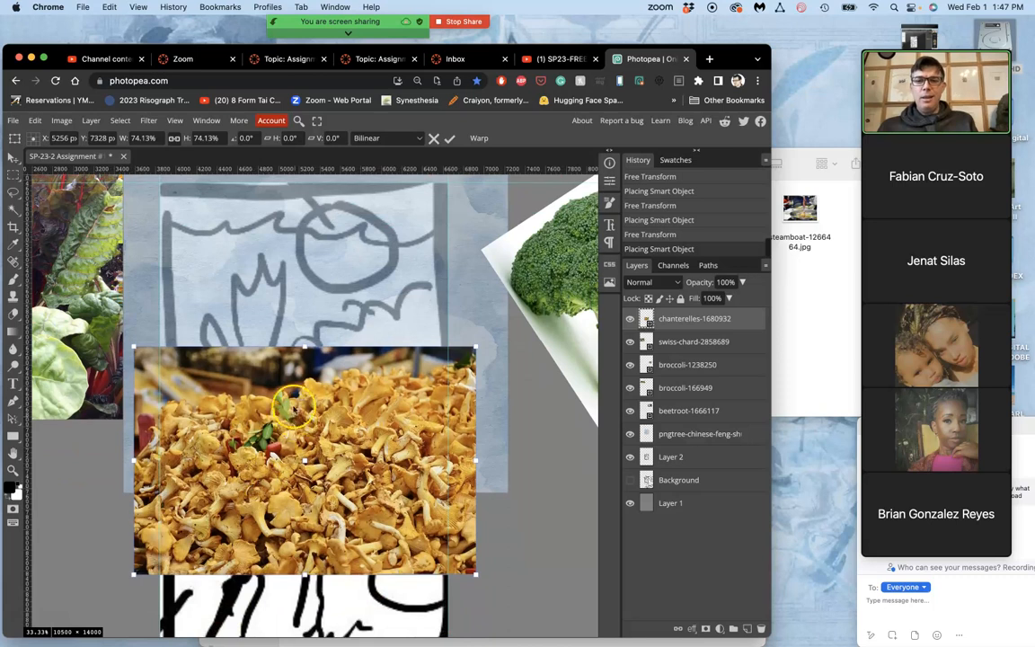
left_click_drag(307, 347, 300, 374)
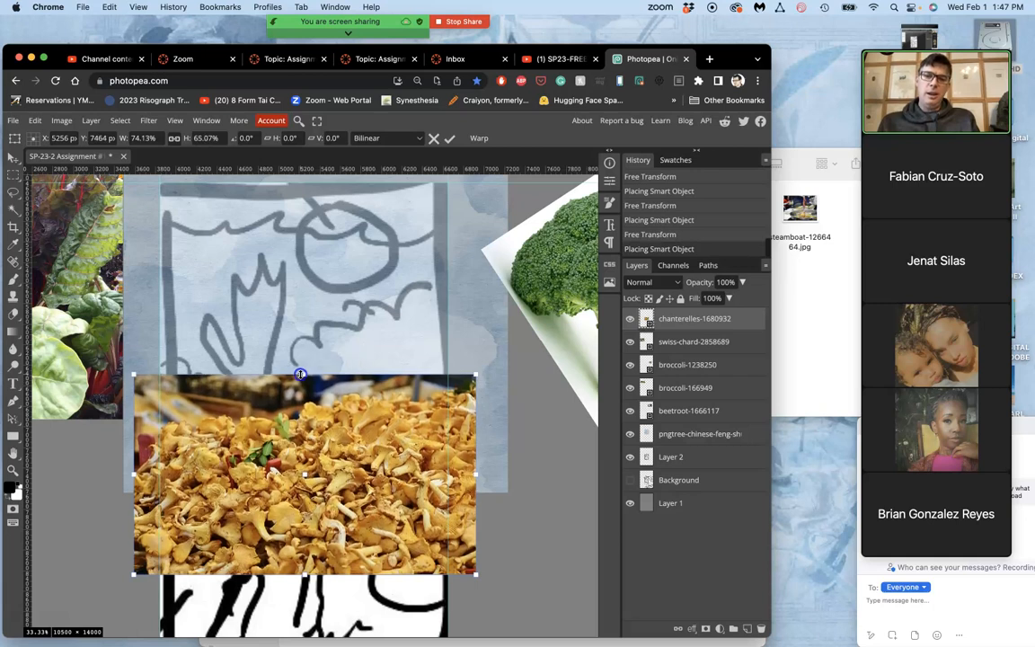
scroll(309, 455, "down", 2)
mouse_move(295, 522)
left_mouse_down()
mouse_move(301, 509)
mouse_move(302, 550)
mouse_move(306, 537)
left_mouse_up()
- Warp the chanterelles photo so its lower edge bulges downward and its lower right corner pulls inward
right_click(296, 440)
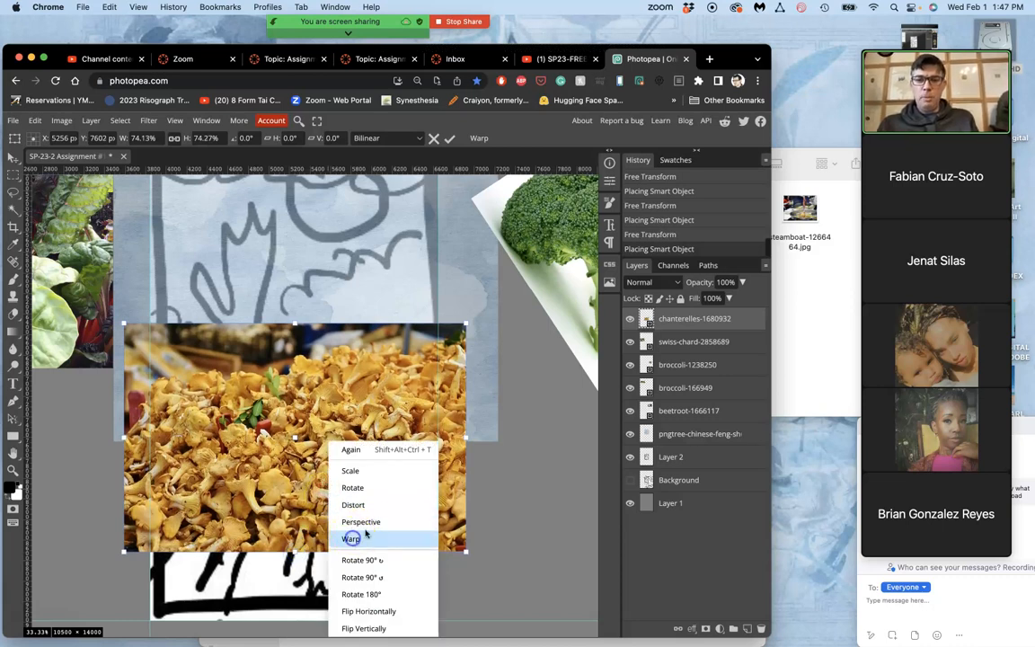
left_click(407, 523)
left_click_drag(401, 515, 399, 501)
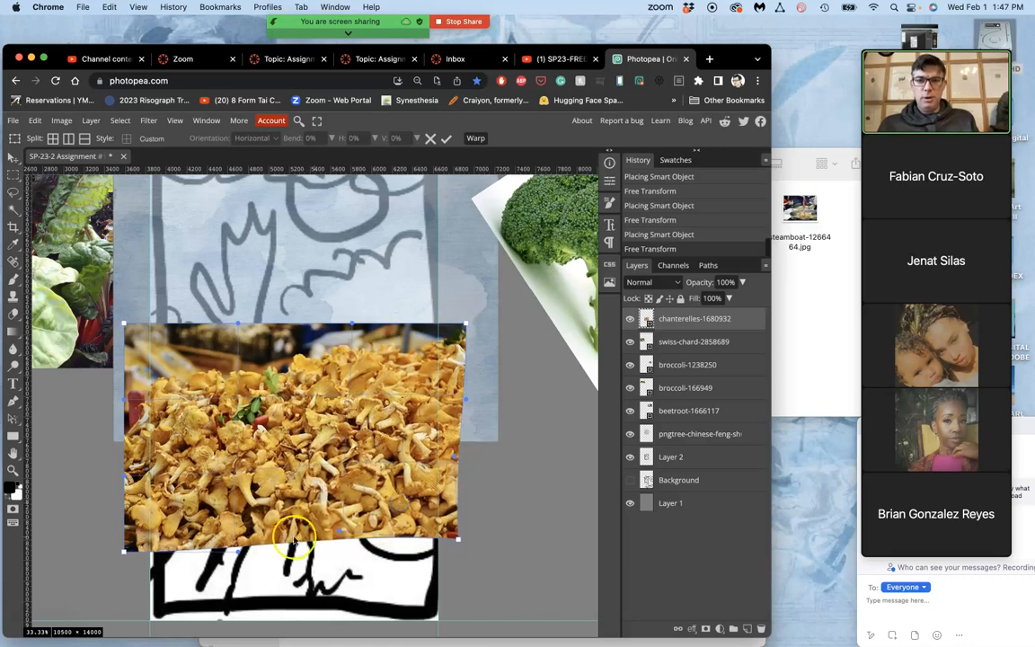
left_click_drag(265, 537, 263, 560)
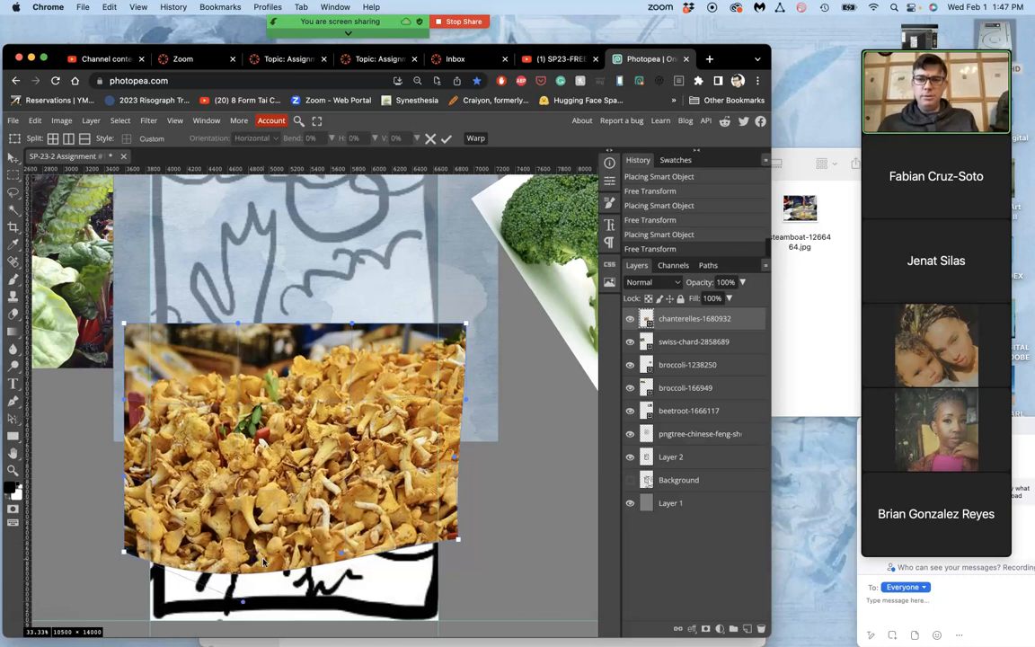
key("Return")
- Move the chanterelles photo off the sketch onto the gray area directly below the Swiss chard photo
scroll(261, 499, "down", 3)
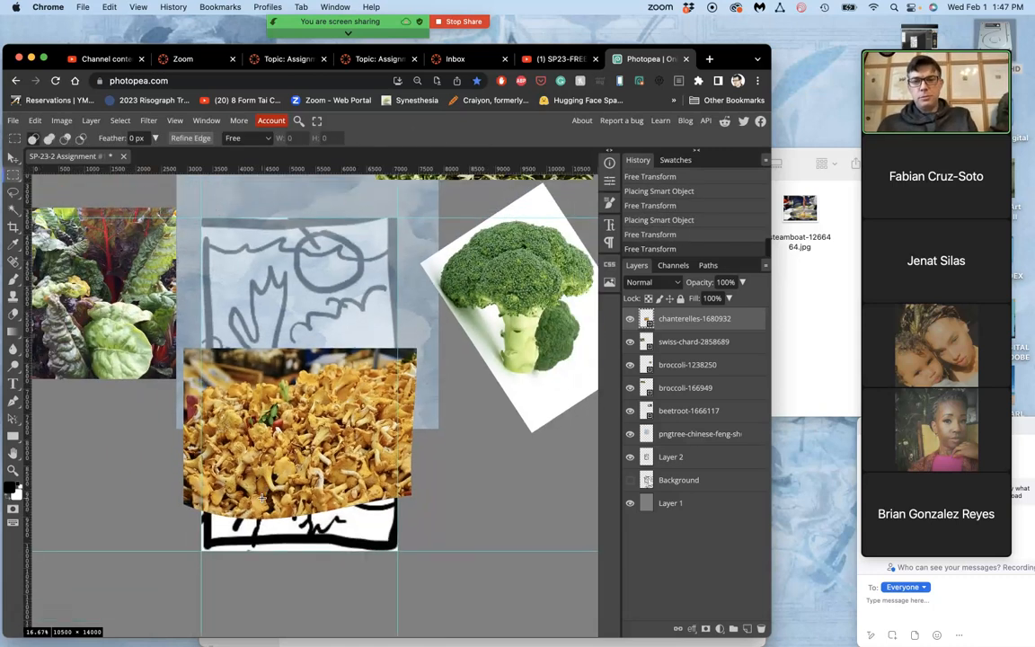
left_click(13, 158)
mouse_move(338, 440)
left_mouse_down()
mouse_move(189, 464)
mouse_move(170, 455)
left_mouse_up()
- Place meal-2122072.jpg from the Mushroom SOup Lake folder, flip it horizontally, and move it over the chanterelles photo
left_click(820, 342)
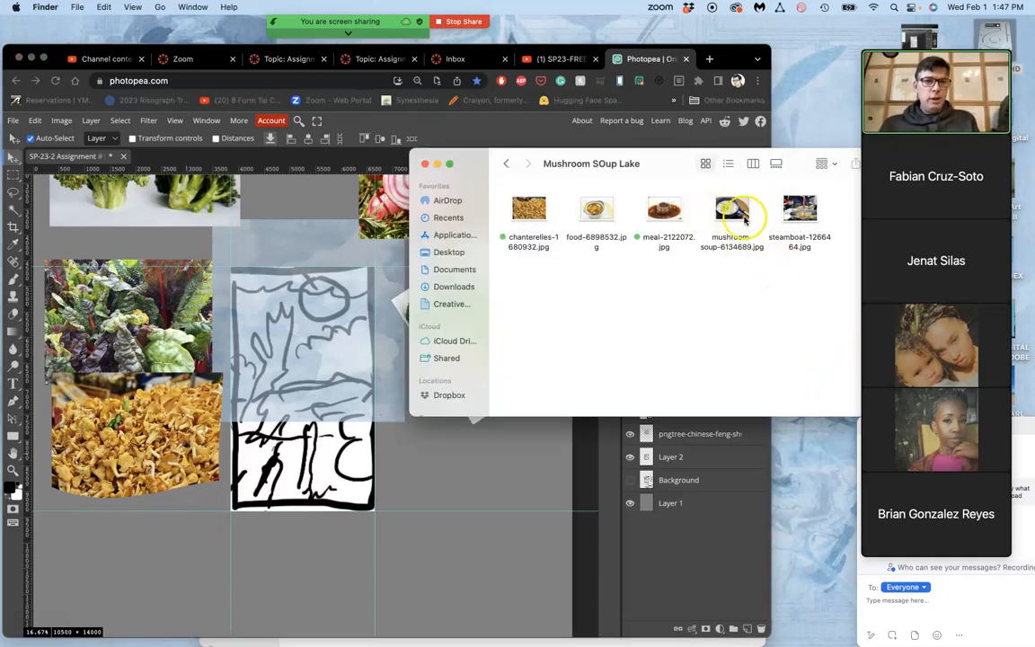
left_click_drag(665, 209, 203, 442)
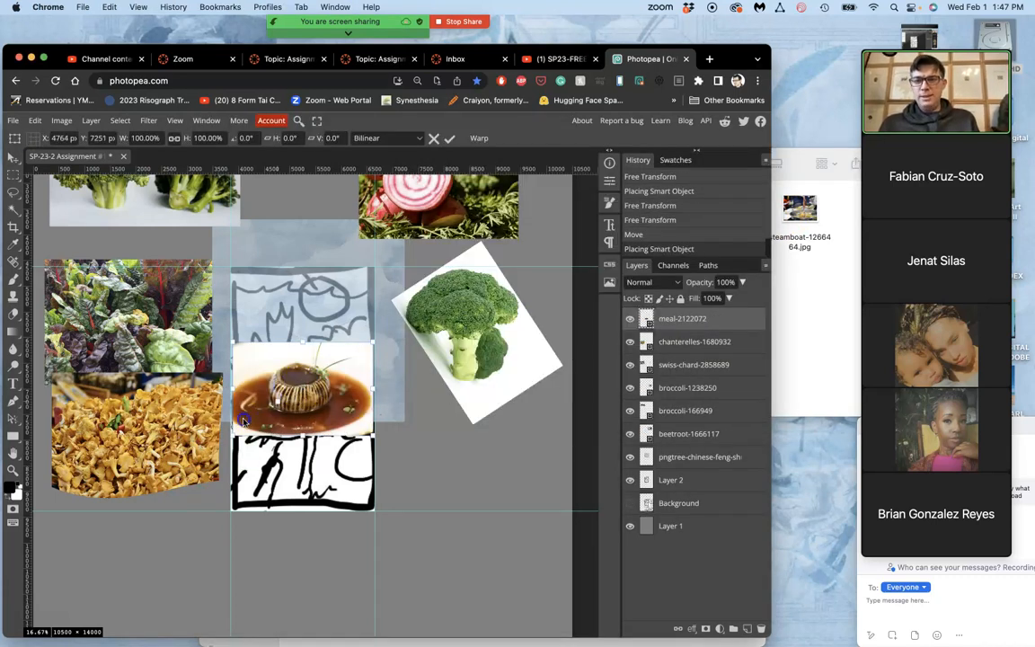
left_click_drag(324, 407, 176, 448)
right_click(176, 448)
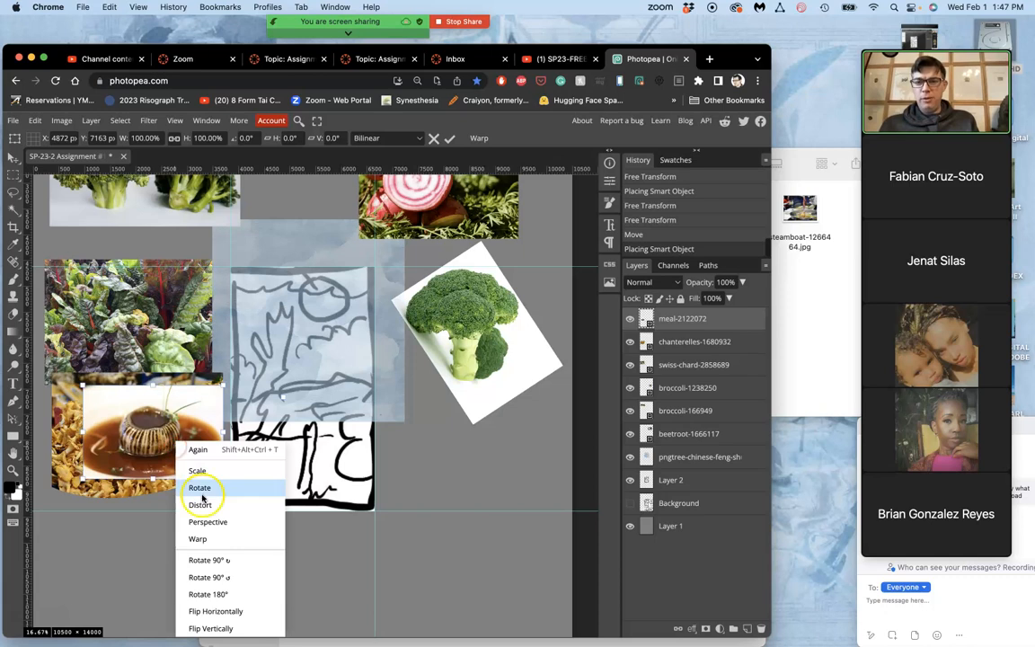
left_click(228, 611)
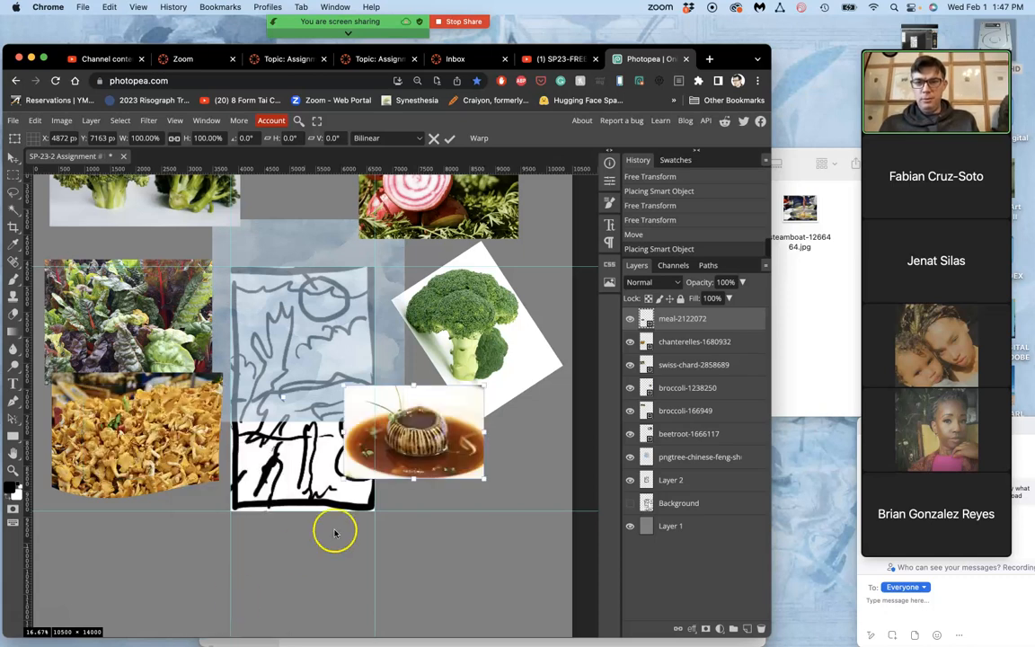
mouse_move(416, 434)
left_mouse_down()
mouse_move(319, 432)
mouse_move(300, 406)
mouse_move(290, 409)
left_mouse_up()
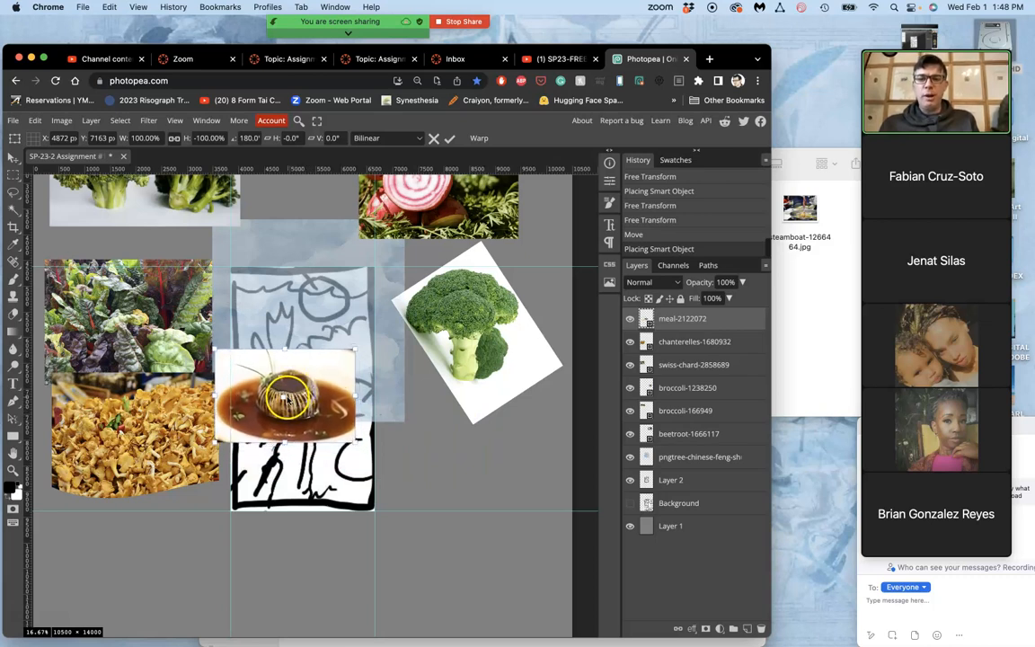
left_click_drag(314, 392, 190, 434)
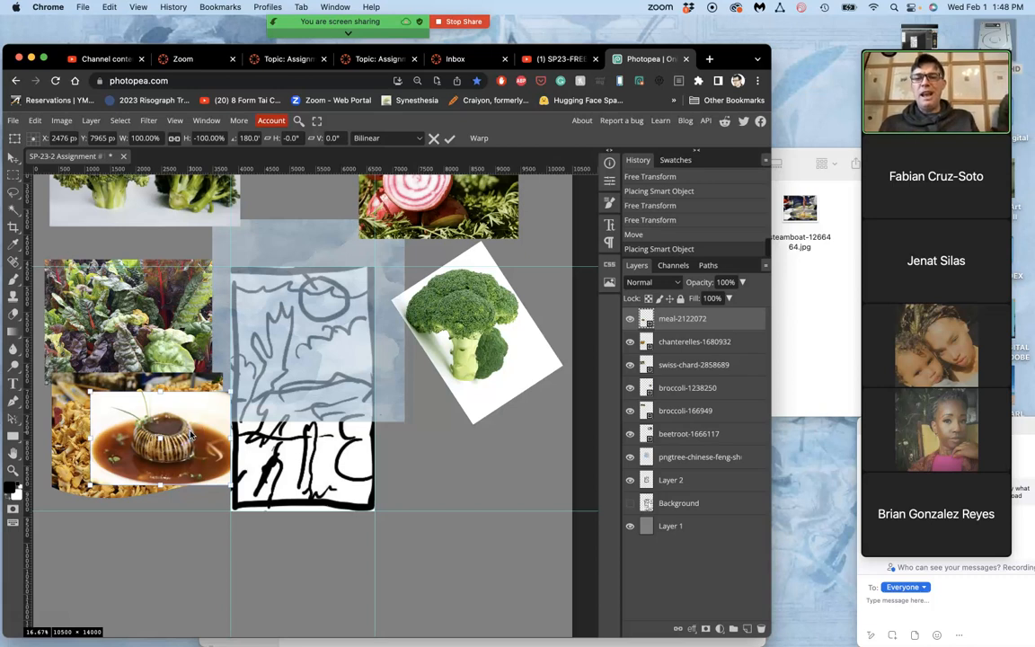
left_click_drag(184, 432, 178, 432)
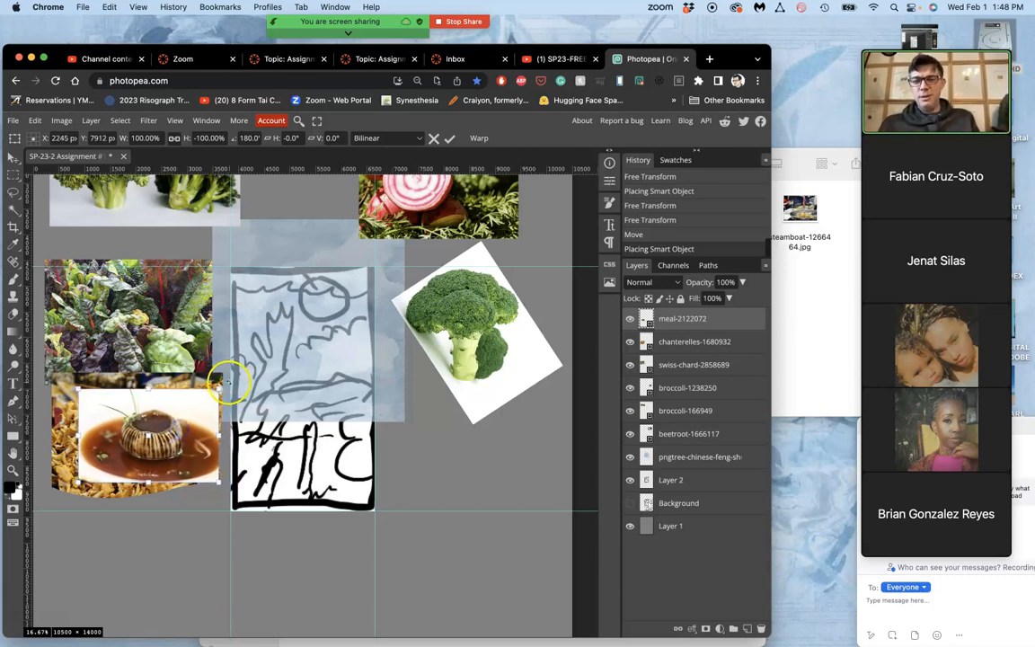
- Rotate the meal photo about 7° counterclockwise, recenter it over the chanterelles, and widen it to about 107%
left_click_drag(220, 381, 222, 375)
left_click_drag(195, 433, 192, 426)
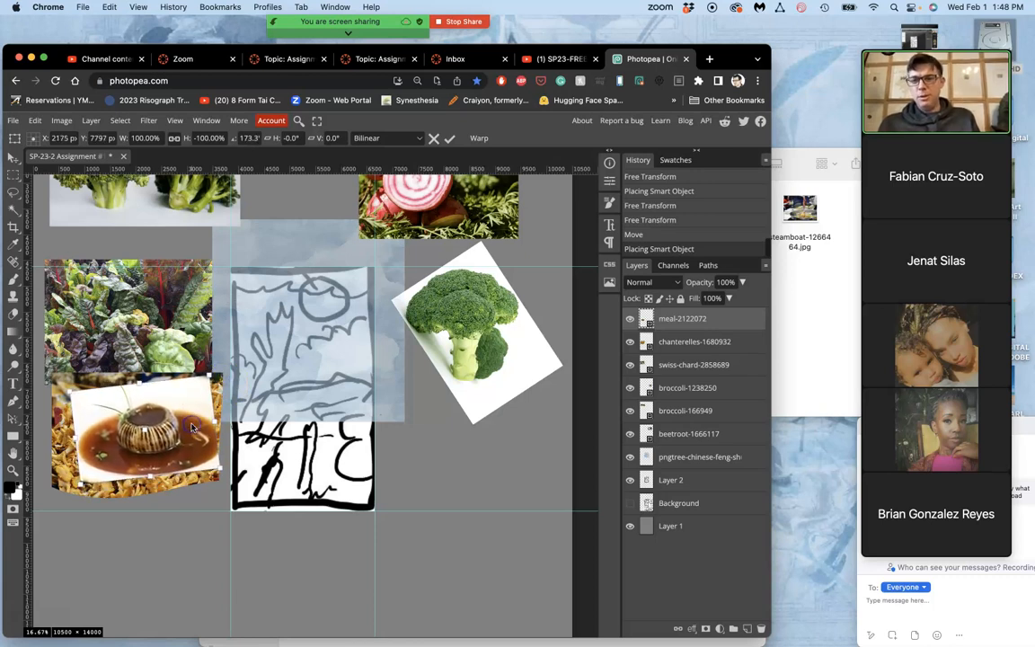
left_click_drag(75, 434, 66, 434)
- Warp the meal photo to reshape the soup within the chanterelles area
right_click(106, 429)
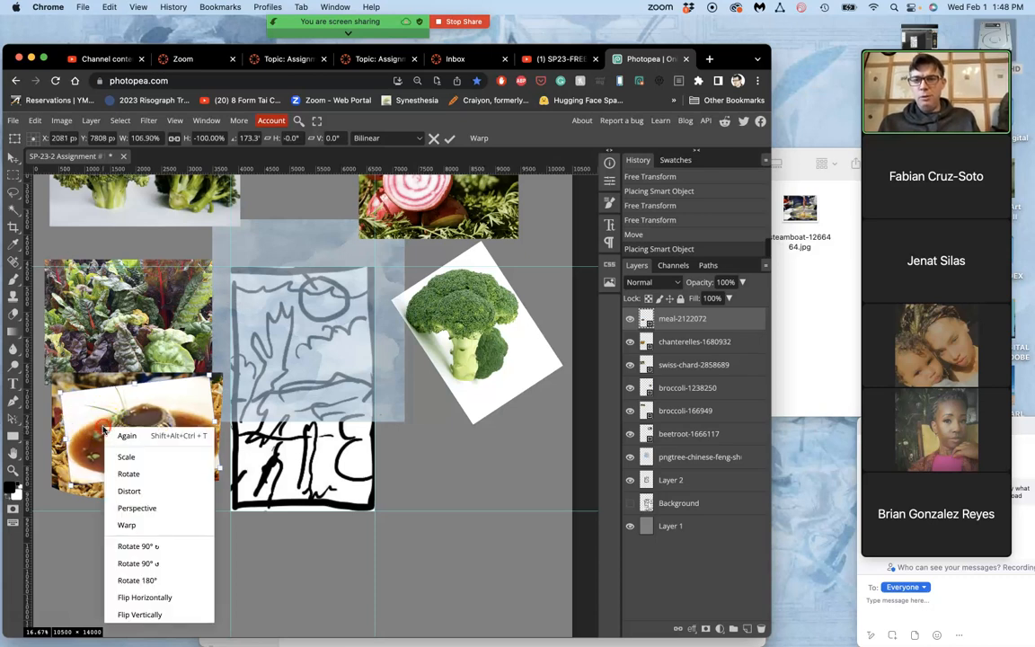
left_click(126, 525)
left_click_drag(97, 432, 143, 438)
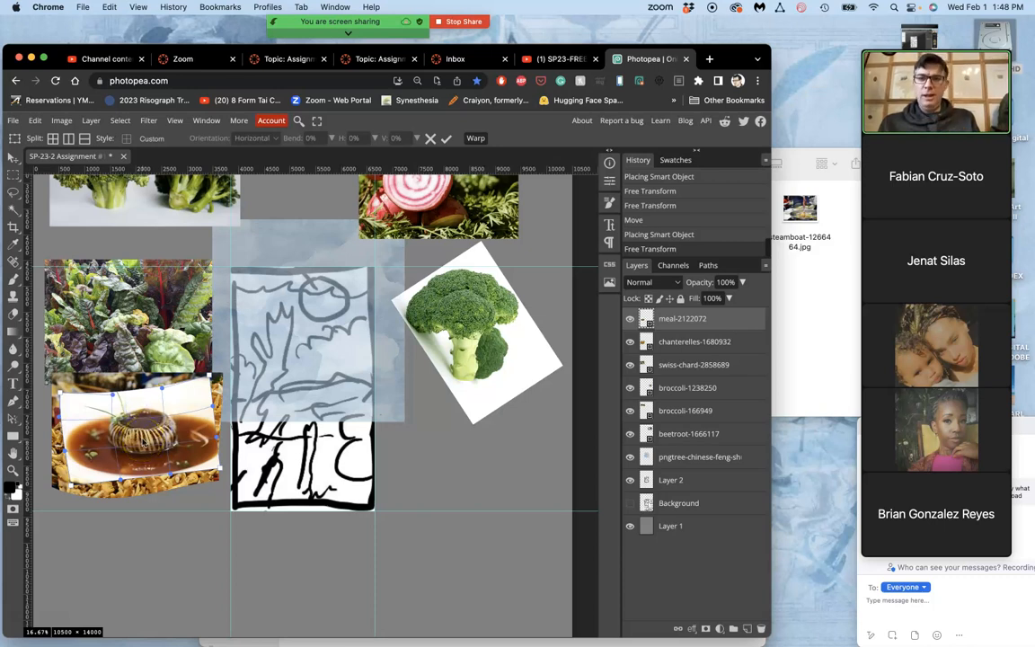
key("Return")
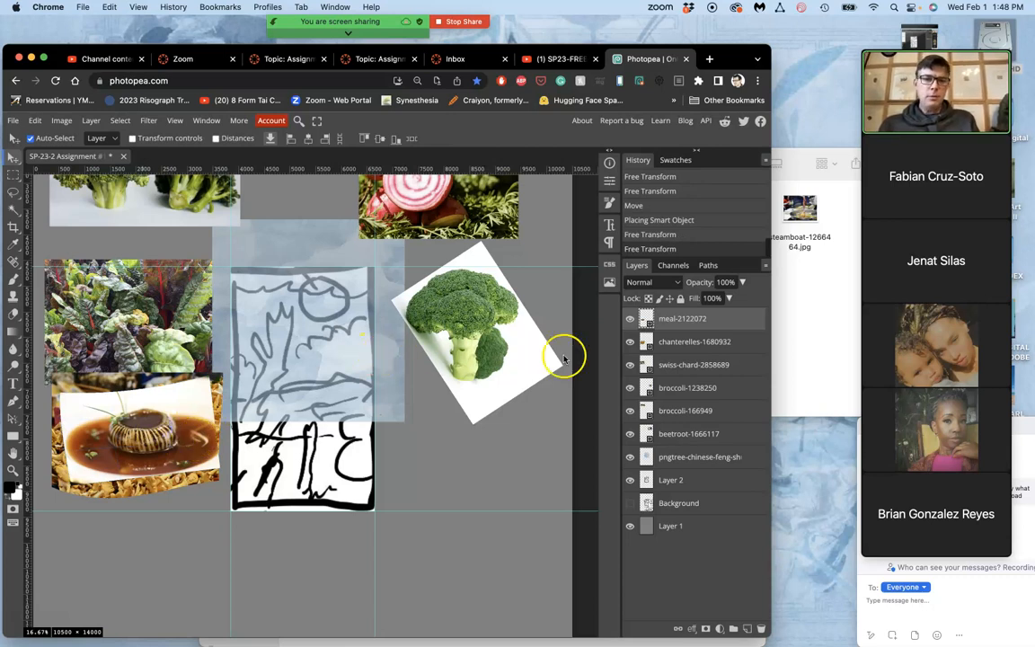
- Place cabbage-19766.jpg from the cabbage leaves sky etc. folder and move it onto the gray area below and right of the sketch
left_click(803, 303)
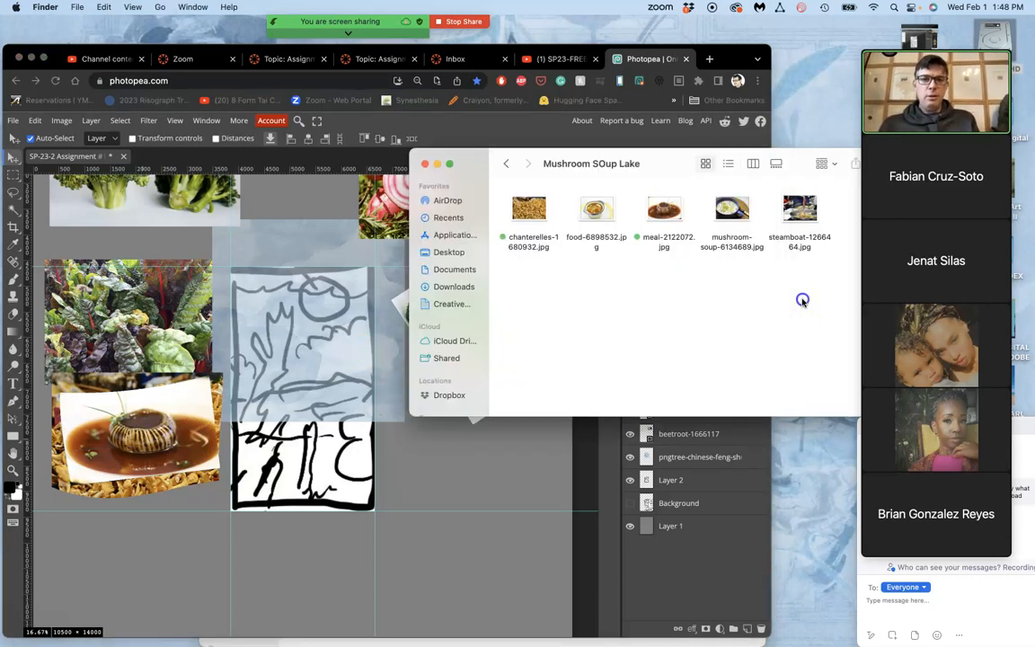
left_click(506, 164)
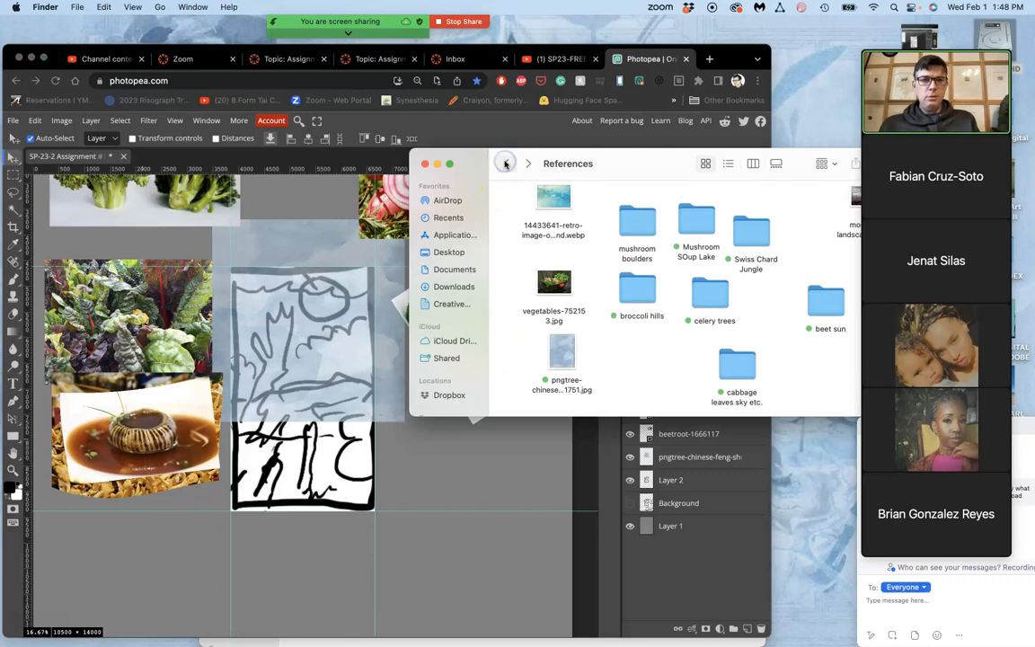
double_click(743, 364)
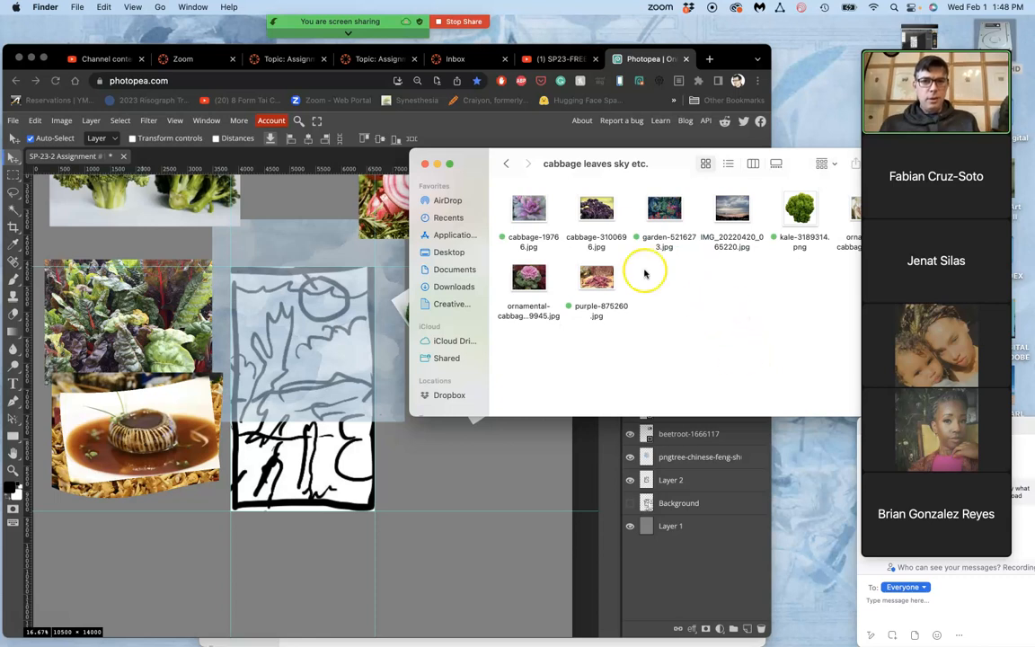
left_click_drag(531, 211, 456, 550)
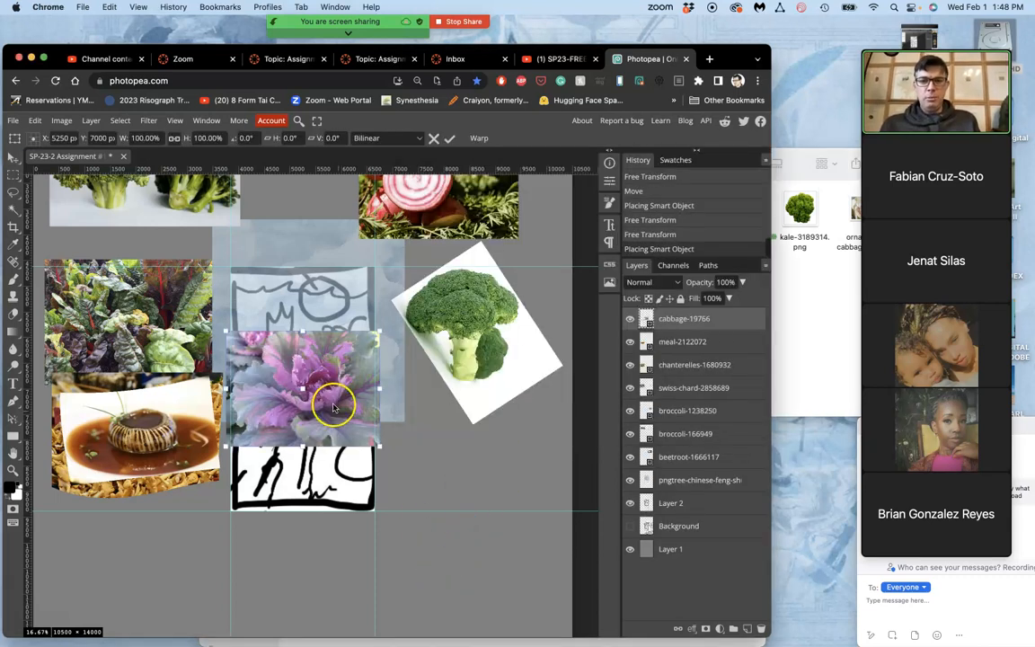
mouse_move(333, 407)
left_mouse_down()
mouse_move(395, 499)
mouse_move(349, 486)
mouse_move(545, 566)
mouse_move(505, 544)
mouse_move(442, 479)
left_mouse_up()
key("Return")
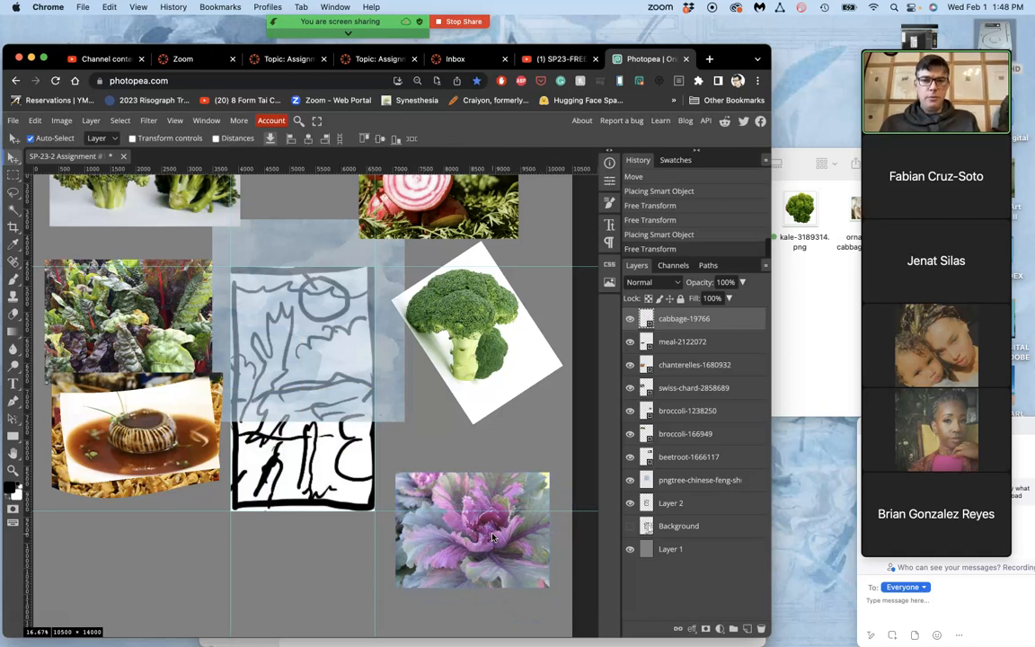
- Place garden-5216273.jpg from the cabbage leaves sky etc. folder and move it directly below the sketch
left_click(819, 289)
left_click_drag(668, 211, 329, 517)
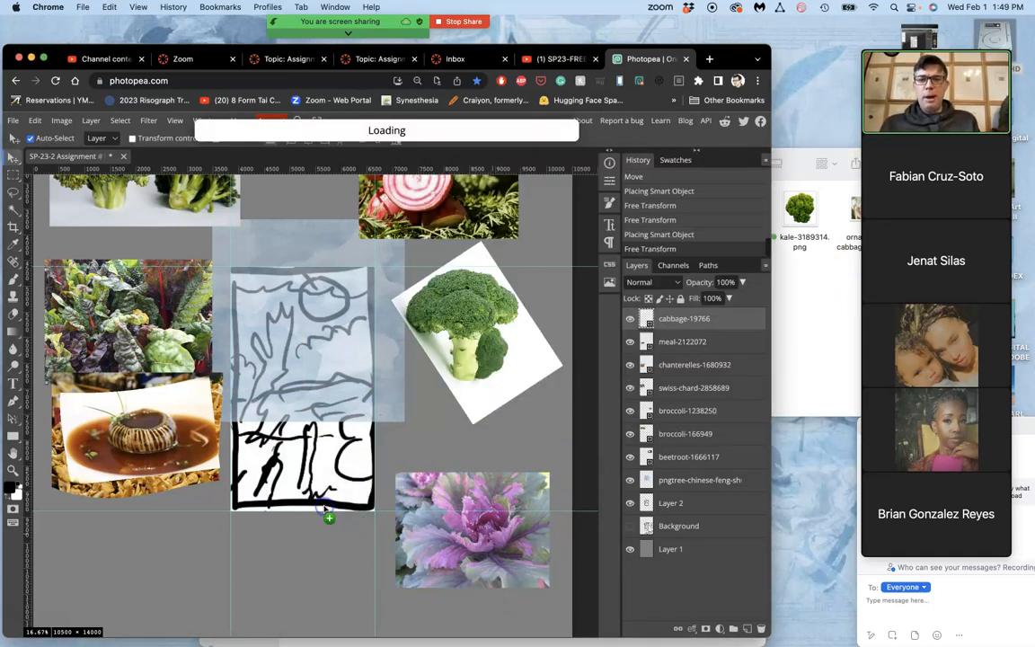
scroll(325, 509, "down", 1)
left_click(306, 386)
left_click_drag(305, 386, 301, 450)
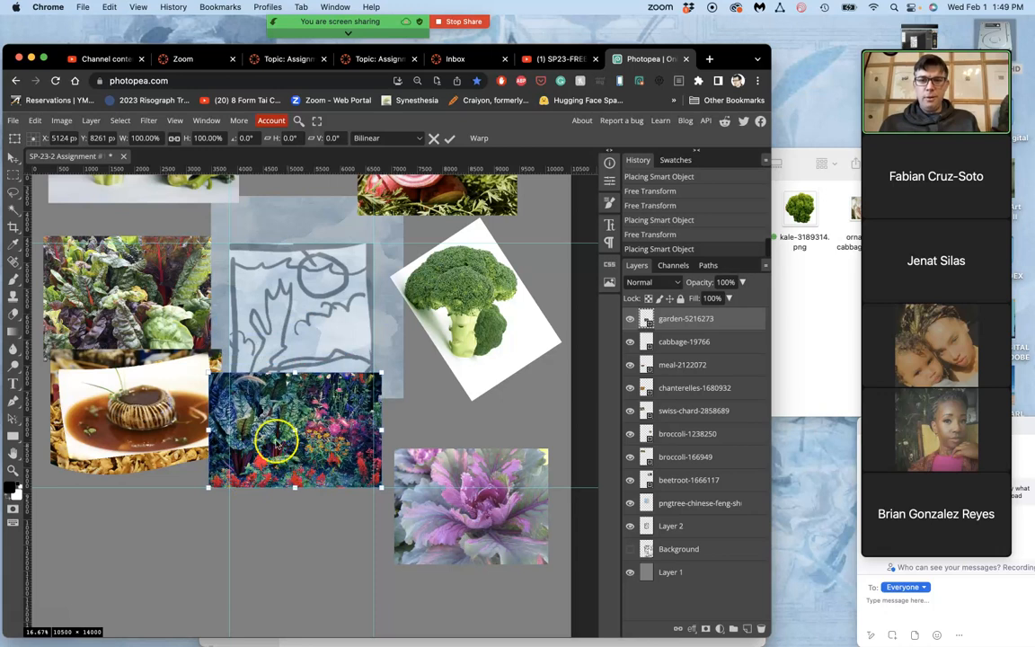
left_click_drag(280, 436, 275, 560)
key("Return")
- Place kale-3189314.png and move it to the right of the sketch, overlapping the rotated broccoli photo
left_click(812, 281)
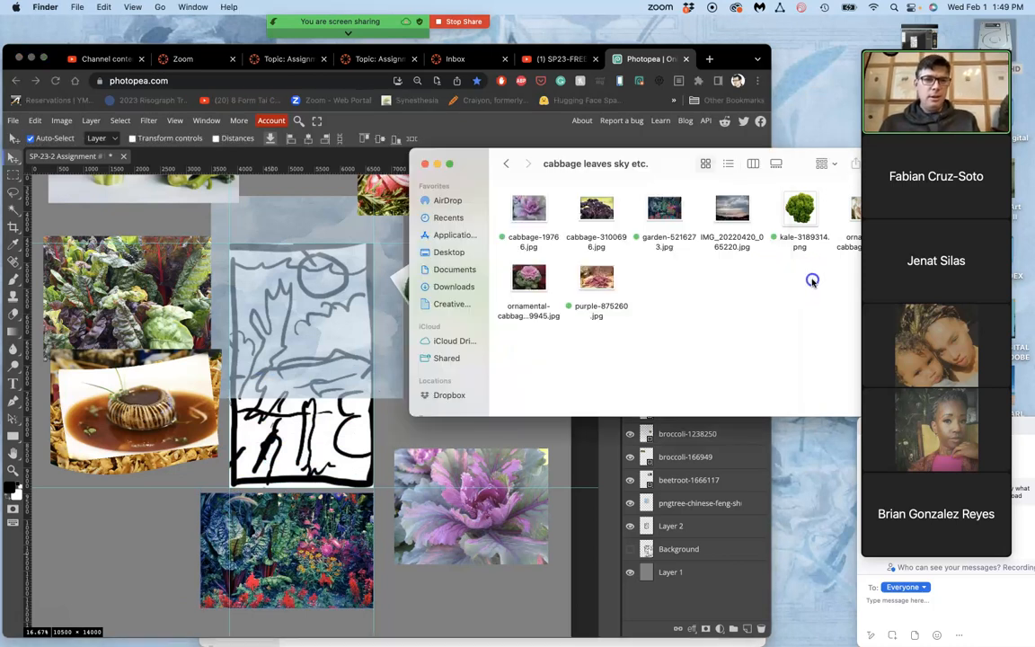
left_click_drag(800, 242, 387, 415)
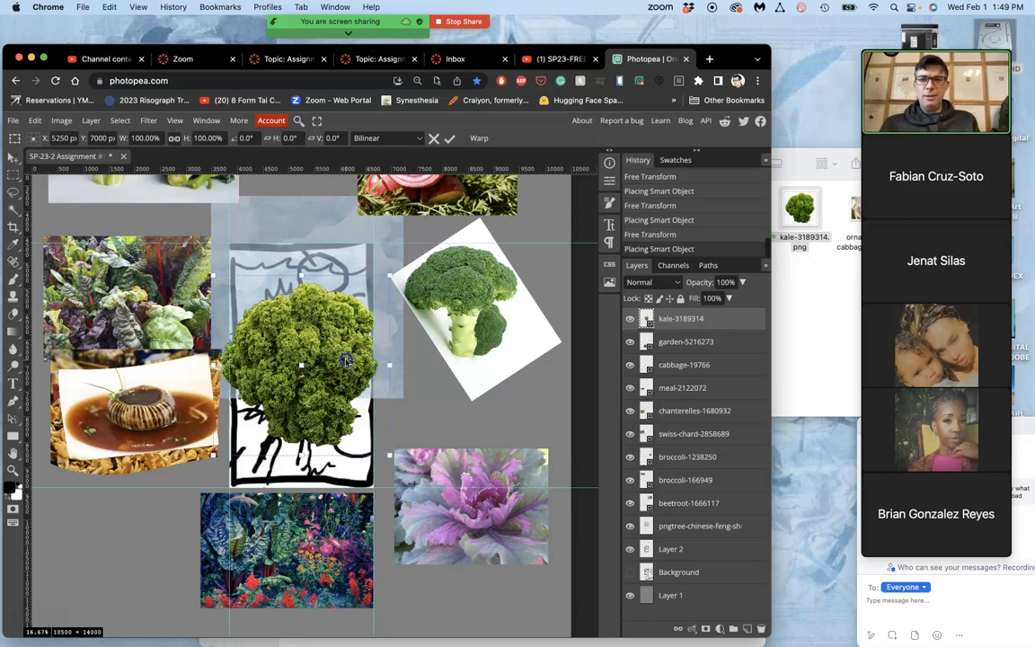
mouse_move(388, 321)
left_mouse_down()
mouse_move(382, 337)
mouse_move(452, 363)
mouse_move(544, 319)
mouse_move(546, 332)
left_mouse_up()
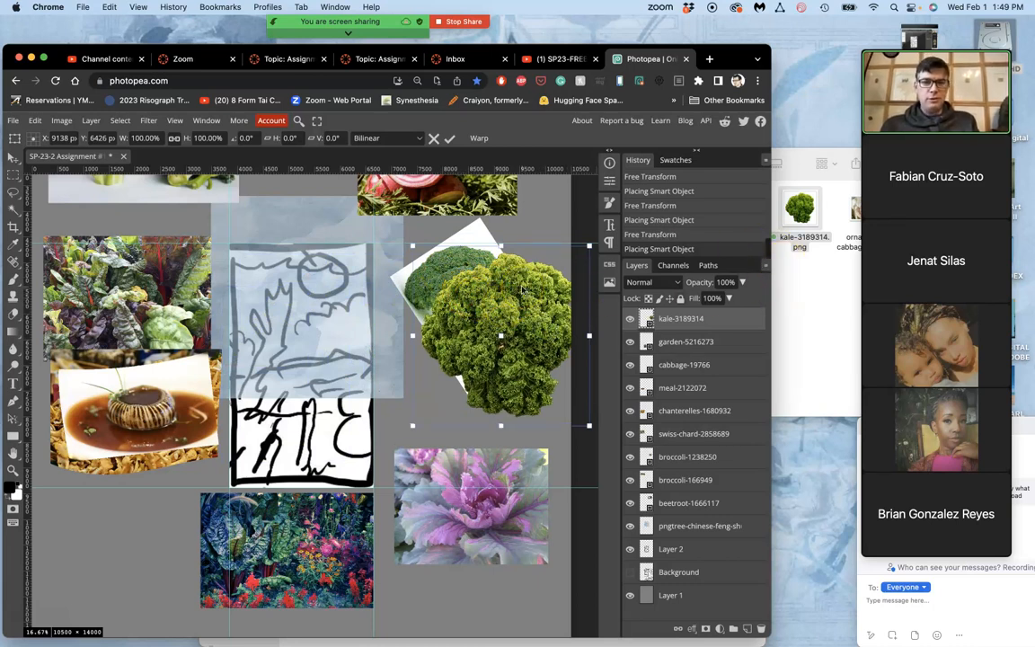
double_click(520, 294)
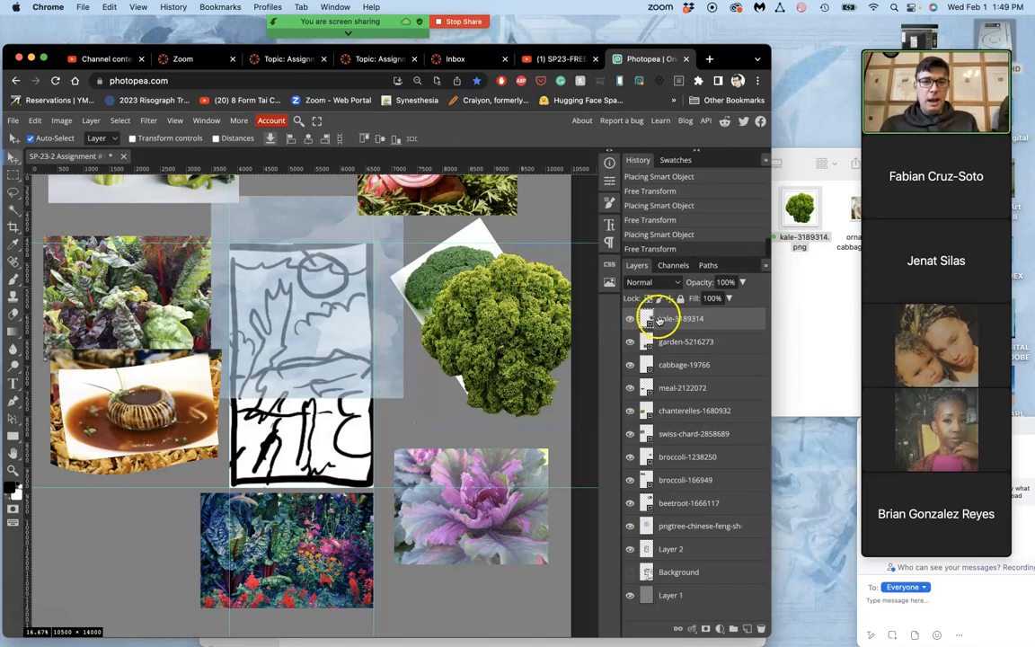
- Move the kale-3189314 layer down the stack to directly beneath the broccoli-1238250 layer
left_click_drag(666, 318, 669, 441)
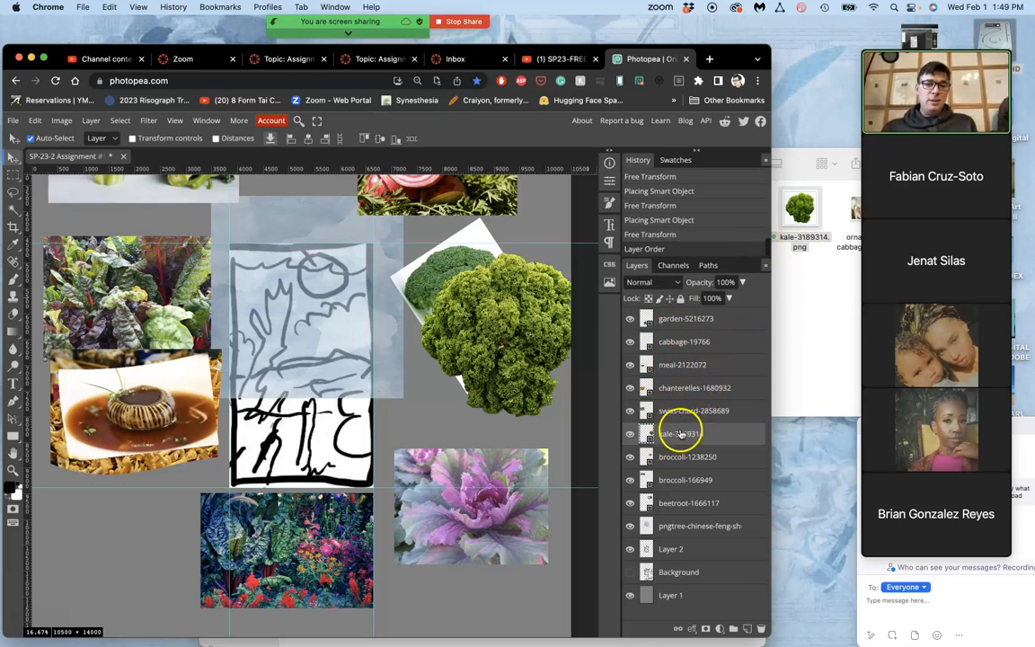
left_click(630, 434)
left_click(629, 434)
left_click_drag(672, 437, 674, 466)
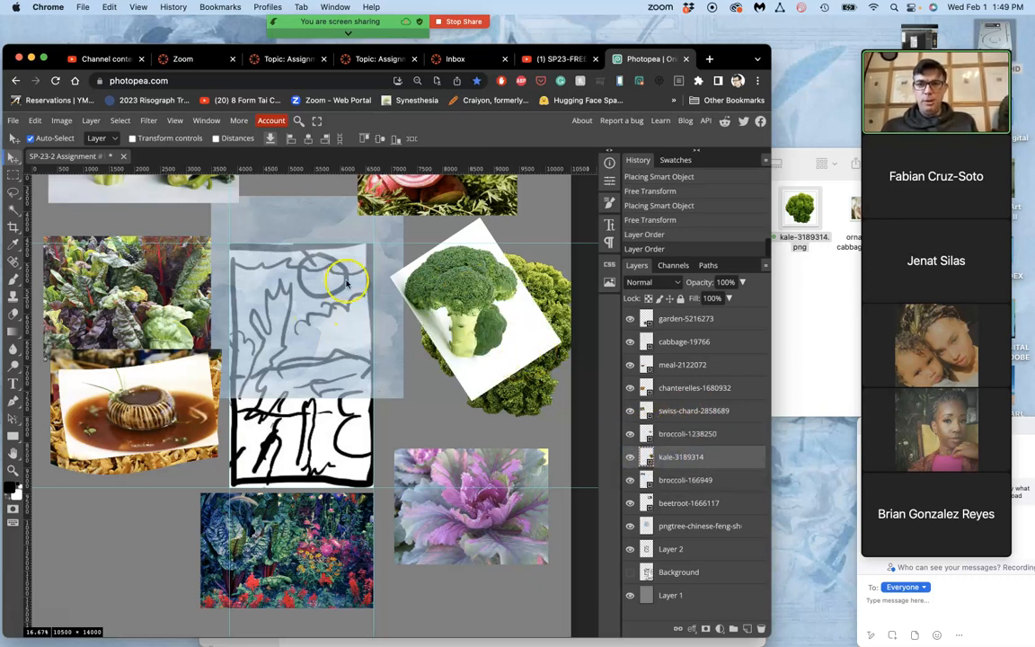
scroll(402, 302, "up", 2)
scroll(404, 303, "down", 2)
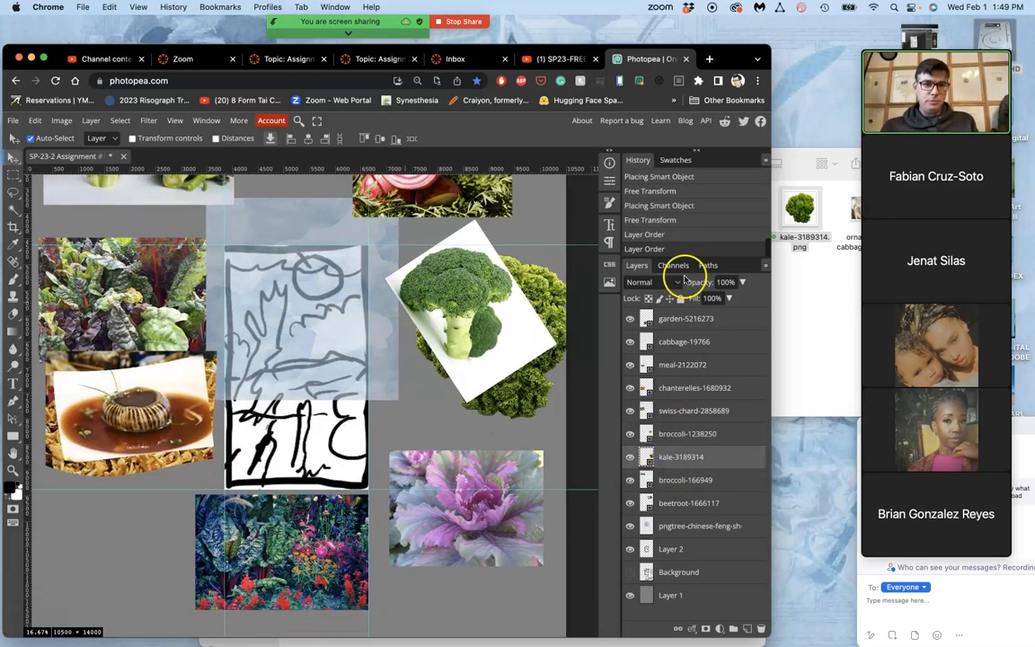
- Place the pink ornamental cabbage image ending in 9941.jpg, scale it to 71.72%, and position it over the upper part of the sketch
left_click(793, 301)
left_click_drag(802, 156, 670, 156)
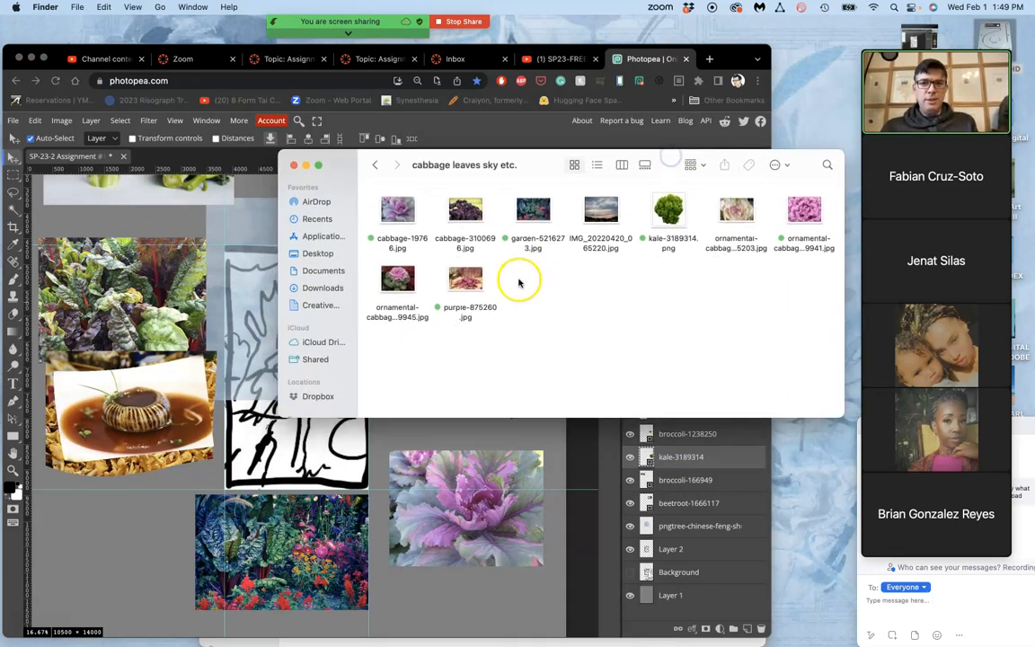
left_click_drag(807, 216, 261, 471)
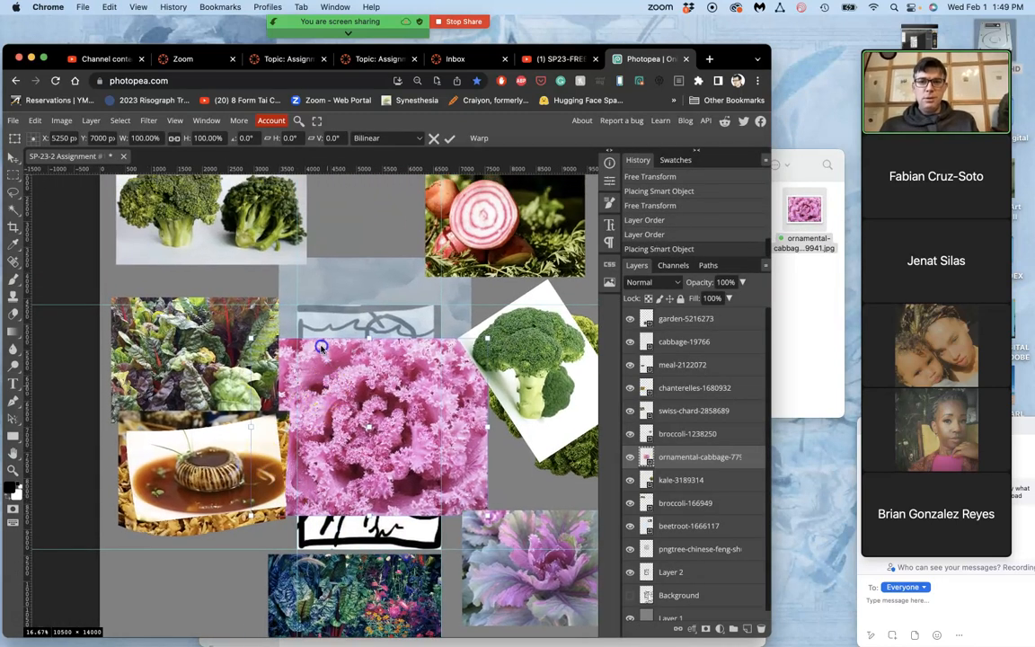
left_click_drag(320, 347, 323, 314)
left_click_drag(483, 266, 456, 280)
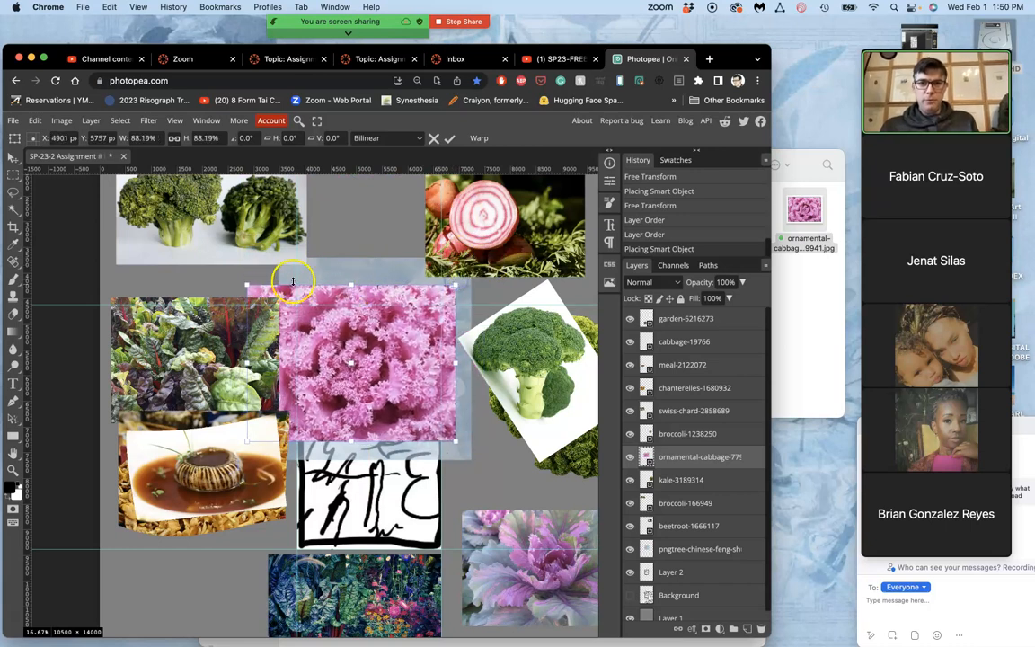
left_click_drag(246, 286, 279, 294)
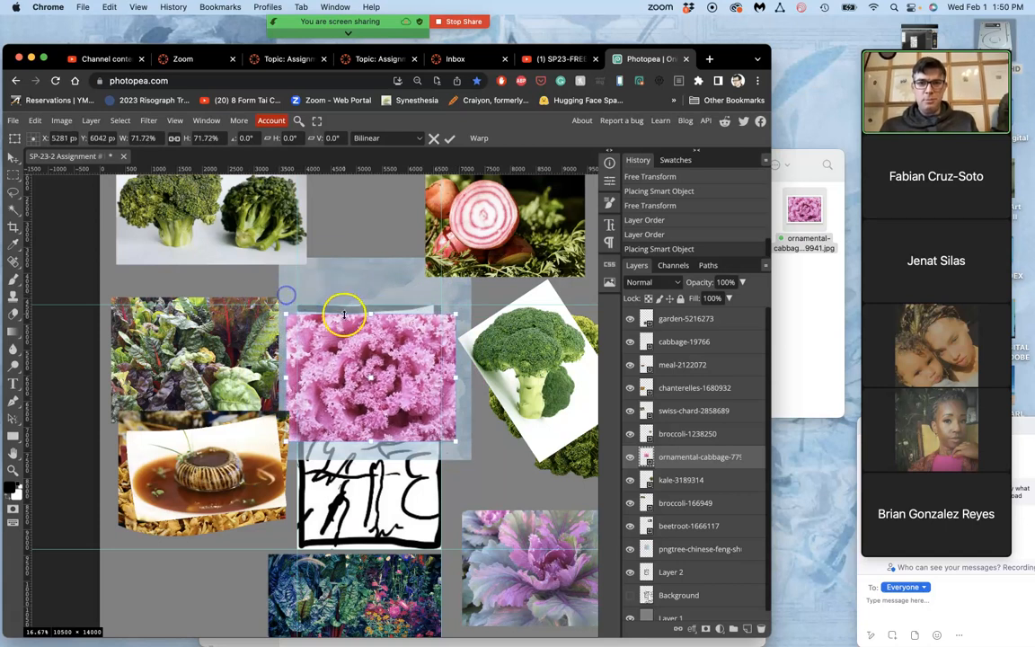
mouse_move(343, 308)
left_mouse_down()
mouse_move(348, 245)
mouse_move(349, 309)
left_mouse_up()
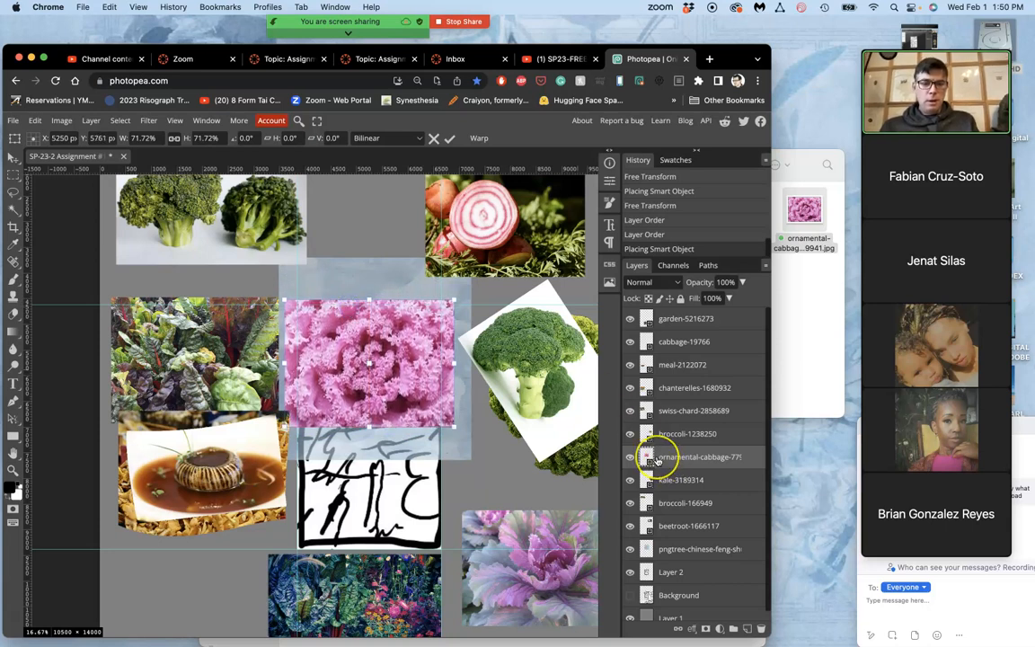
key("Return")
- Move the ornamental cabbage layer directly beneath beetroot-1666117 and lower its opacity to 44%
left_click_drag(707, 460, 706, 530)
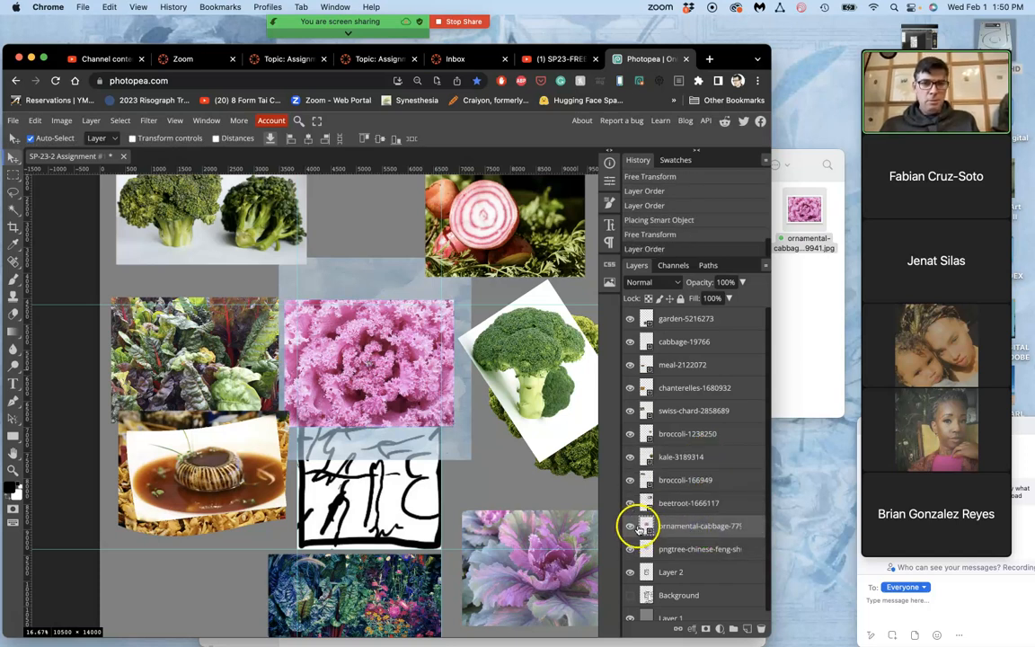
left_click(743, 283)
left_click_drag(740, 300, 716, 301)
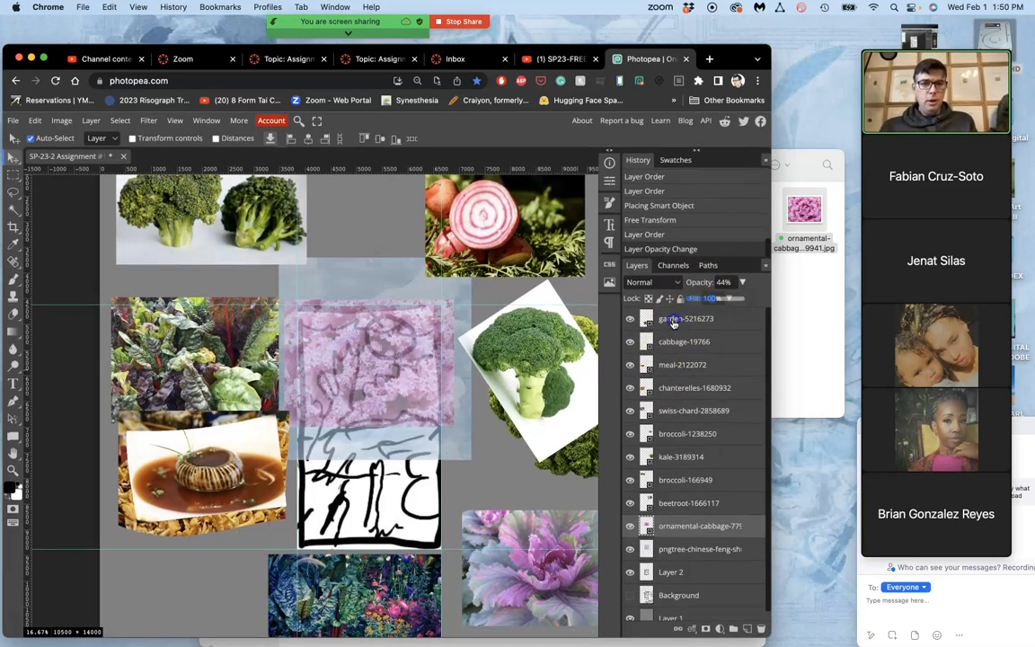
- Place purple-875260.jpg above the garden layer and move it left of the sketch, over the meal photo
left_click(635, 319)
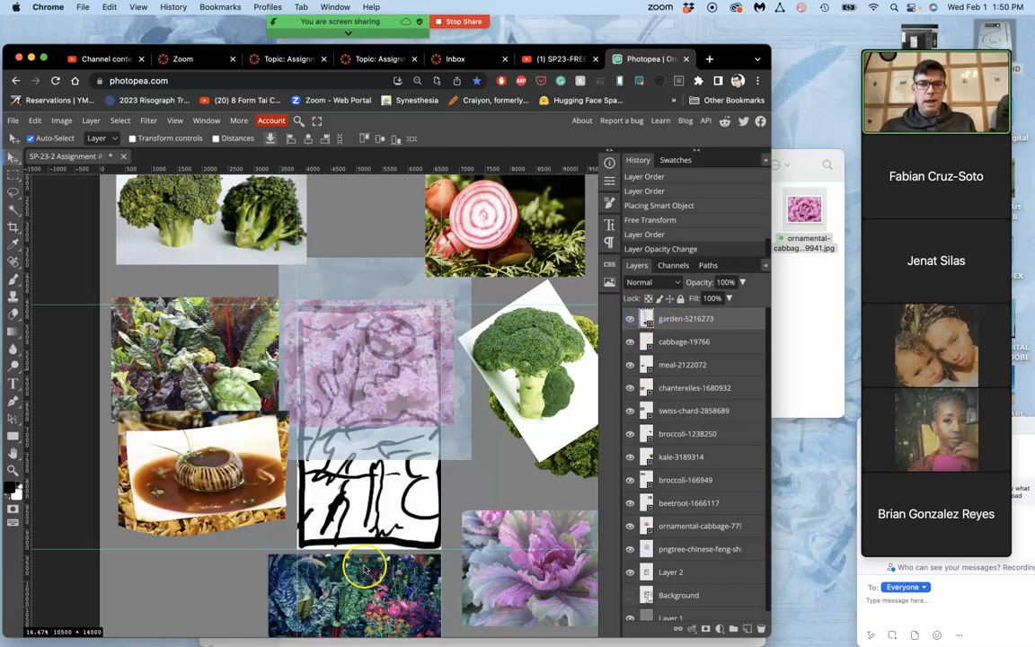
left_click(790, 300)
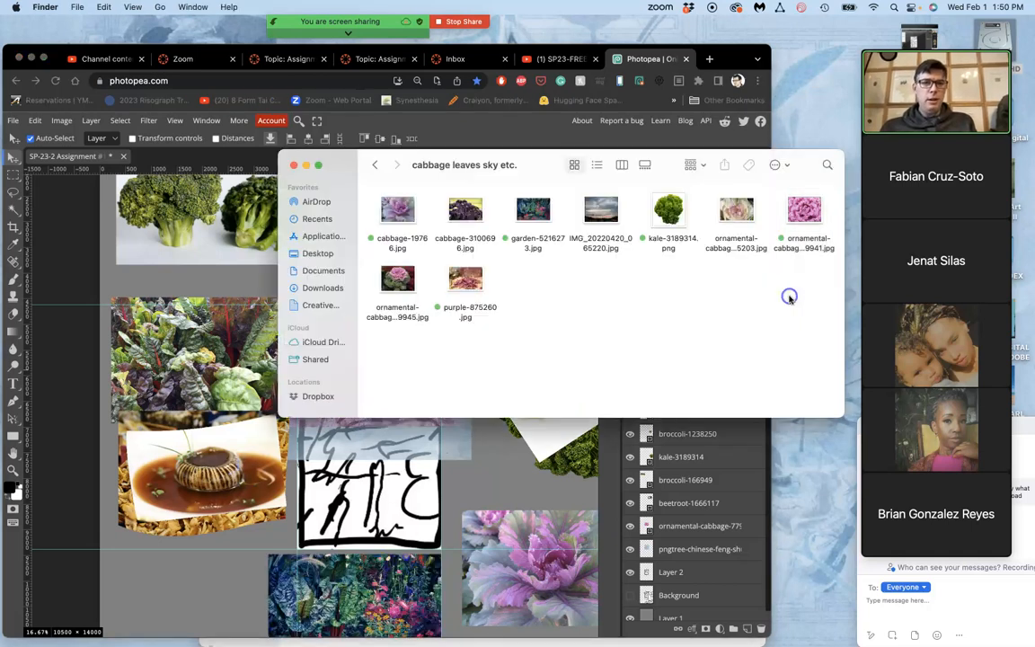
left_click(465, 280)
left_click_drag(466, 281, 368, 483)
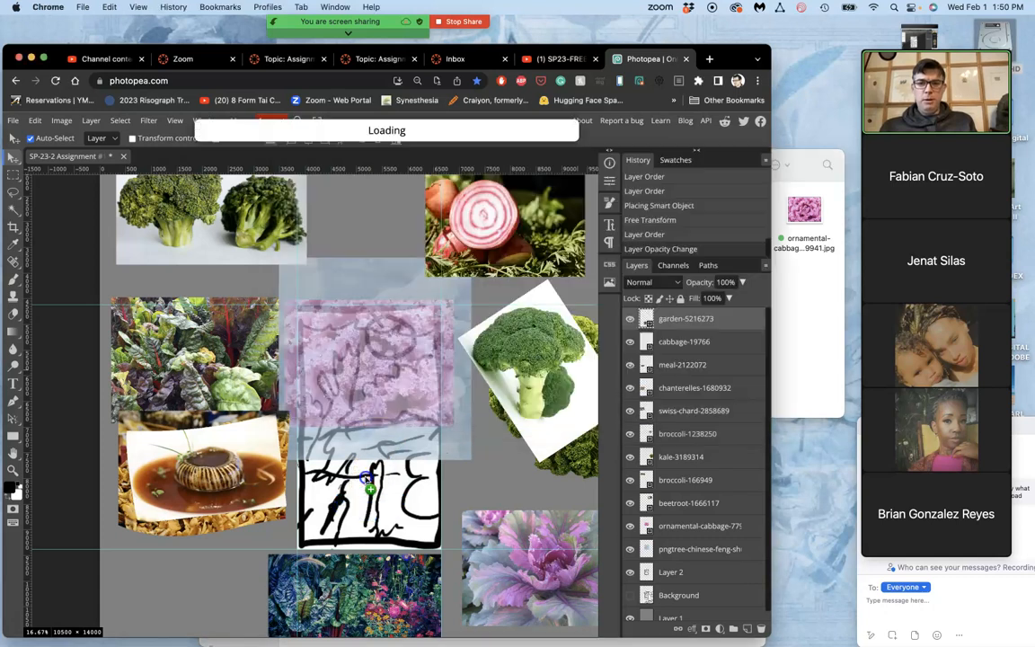
left_click_drag(294, 490, 208, 523)
key("Return")
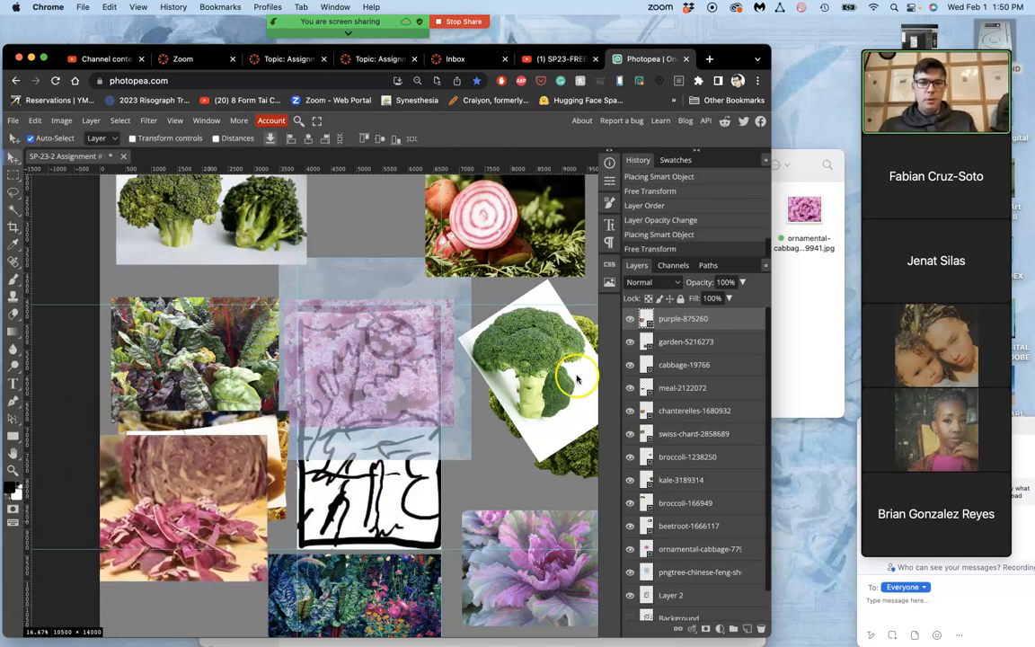
- Reorder the purple-875260 layer so it sits directly above the meal-2122072 layer
left_click_drag(700, 324, 689, 395)
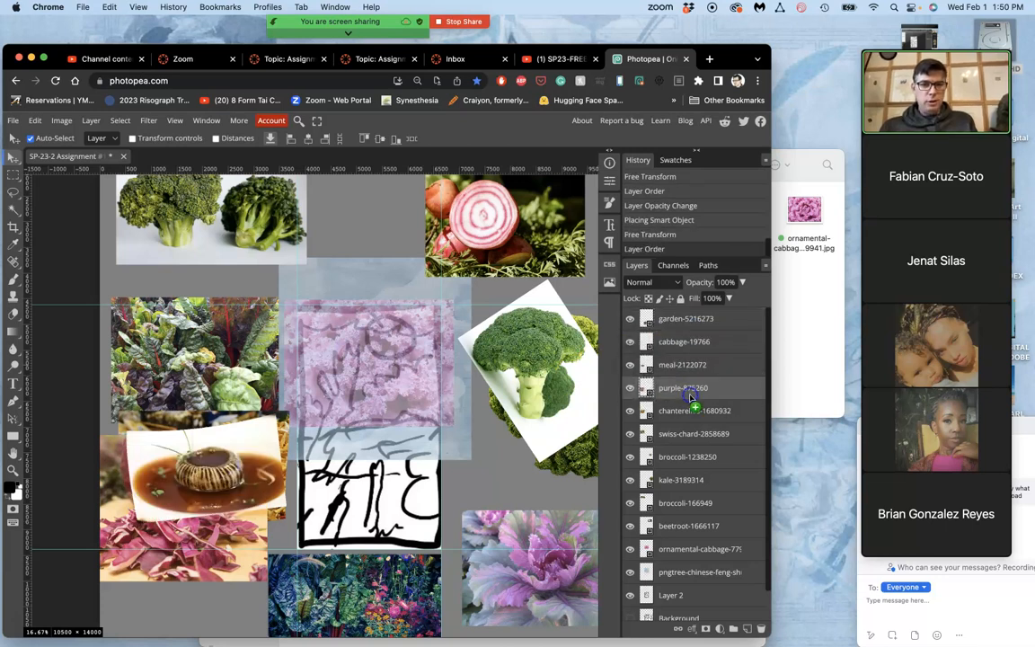
left_click(630, 389)
left_click(630, 389)
left_click_drag(663, 387, 670, 359)
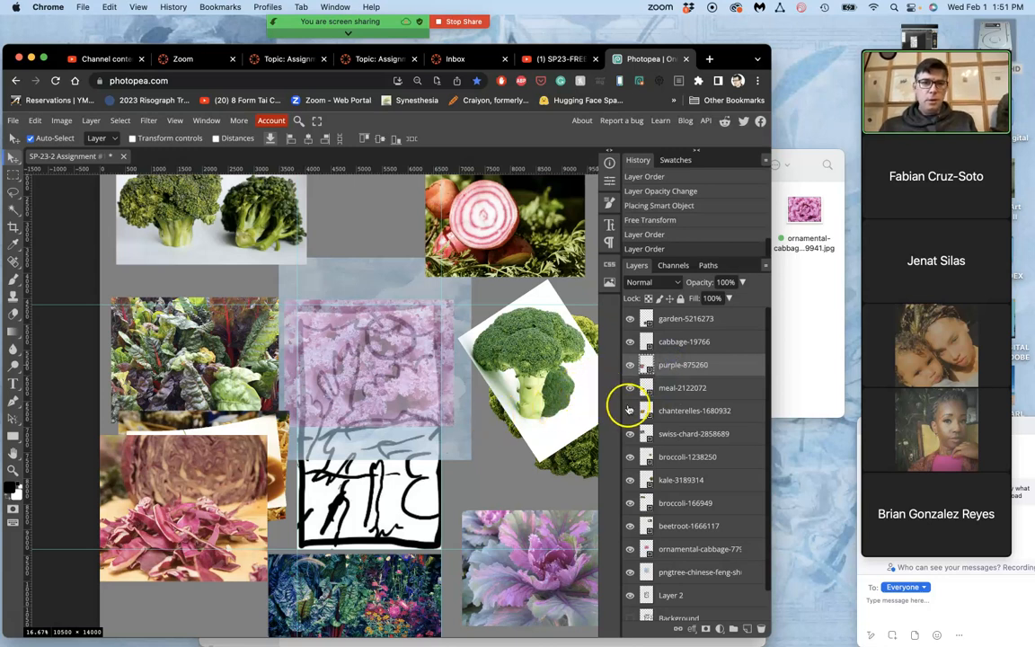
- Place vegetable-2486251.png from the celery trees folder over the left part of the sketch
left_click(675, 340)
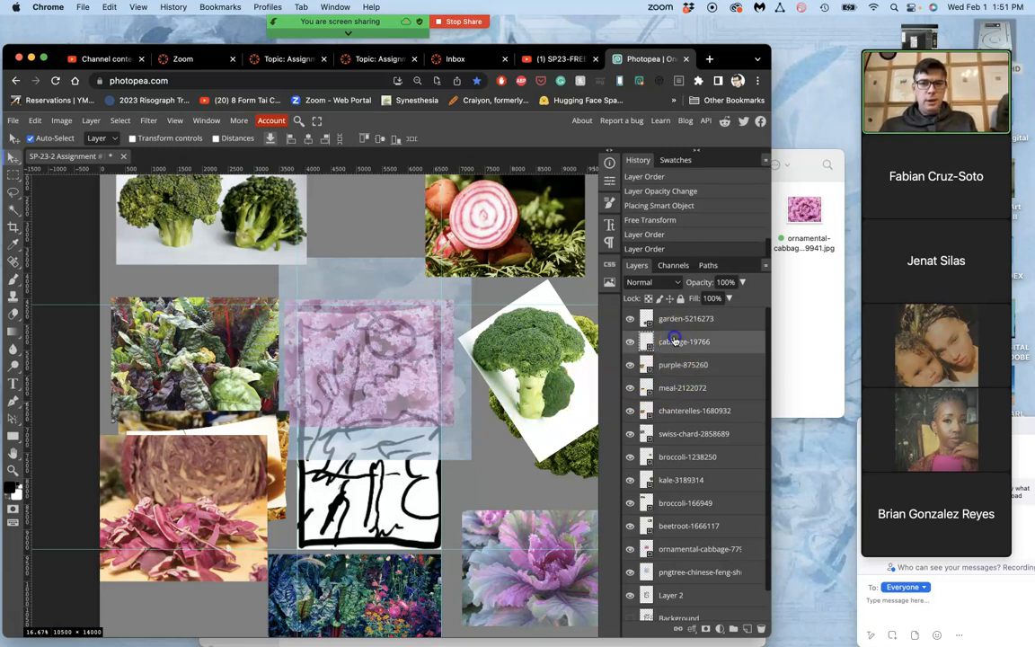
left_click(813, 296)
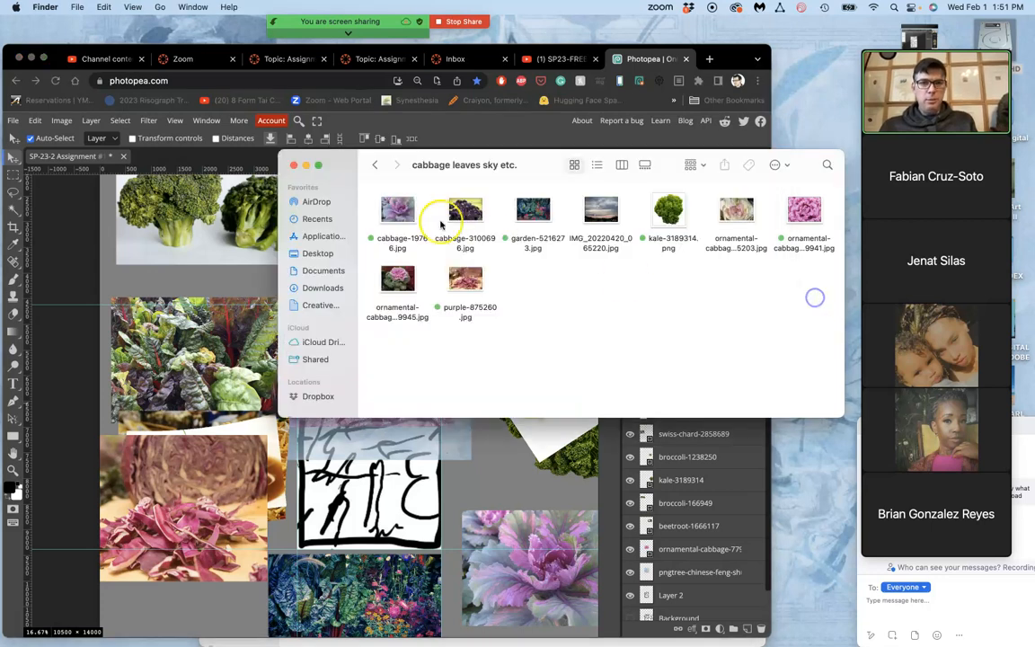
left_click(374, 166)
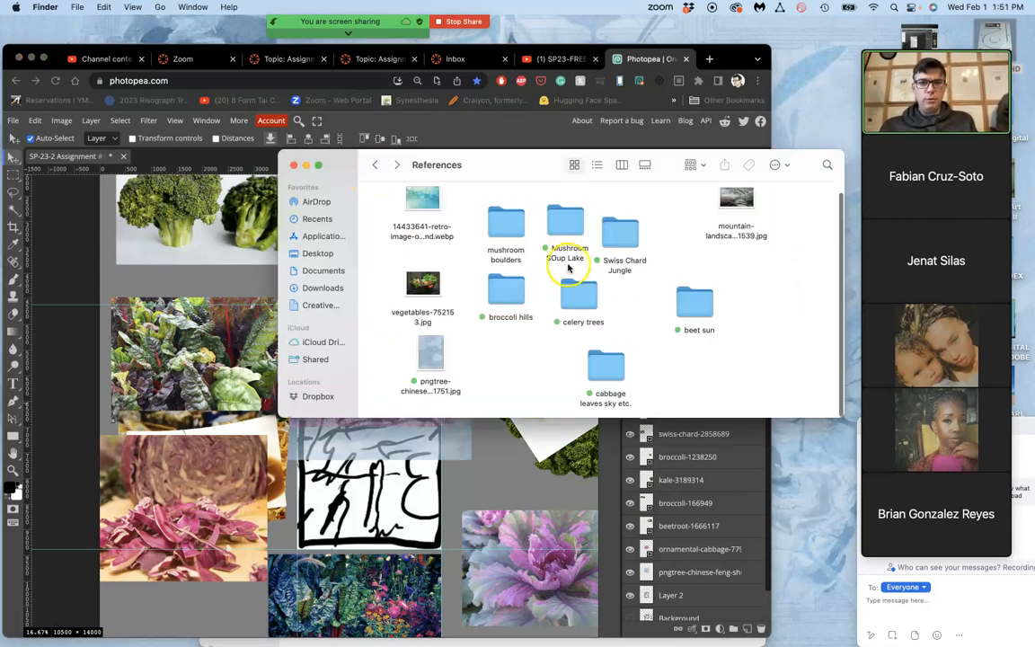
double_click(584, 289)
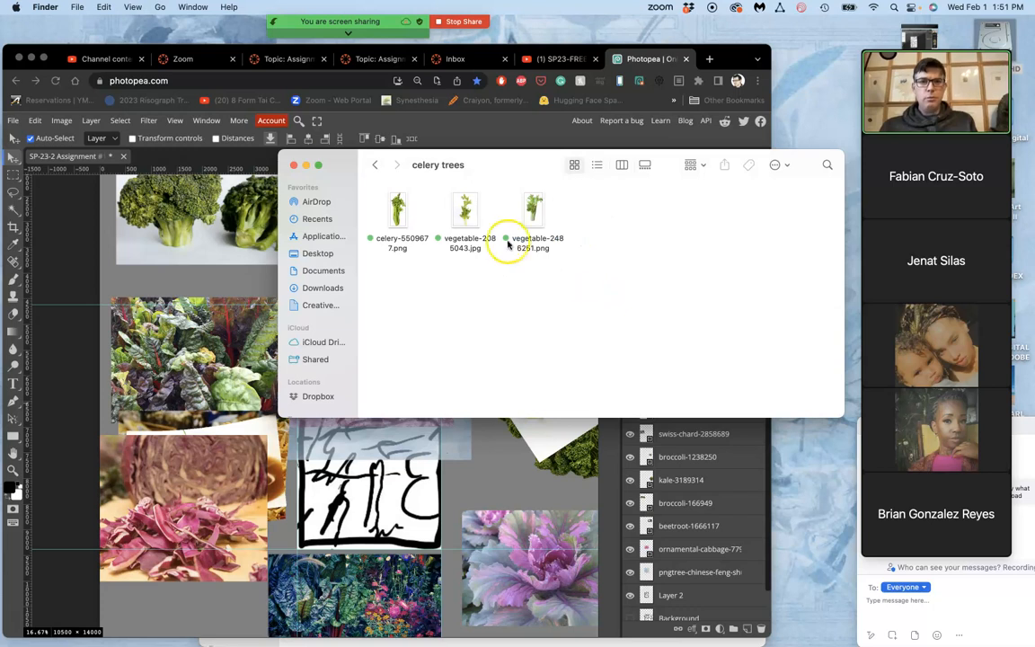
left_click_drag(534, 213, 339, 494)
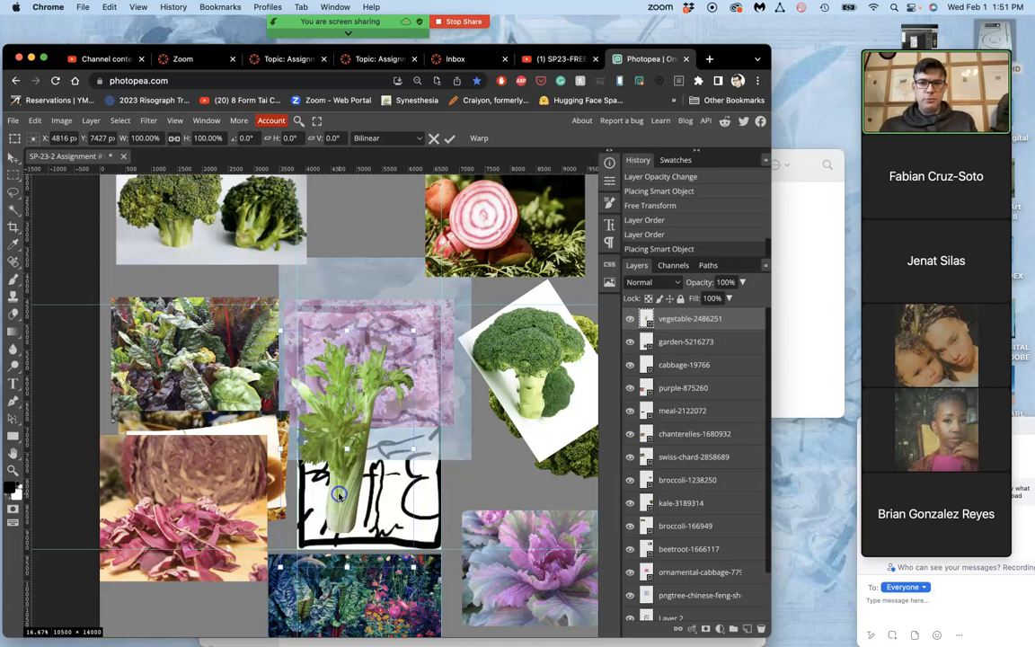
left_click_drag(335, 495, 333, 494)
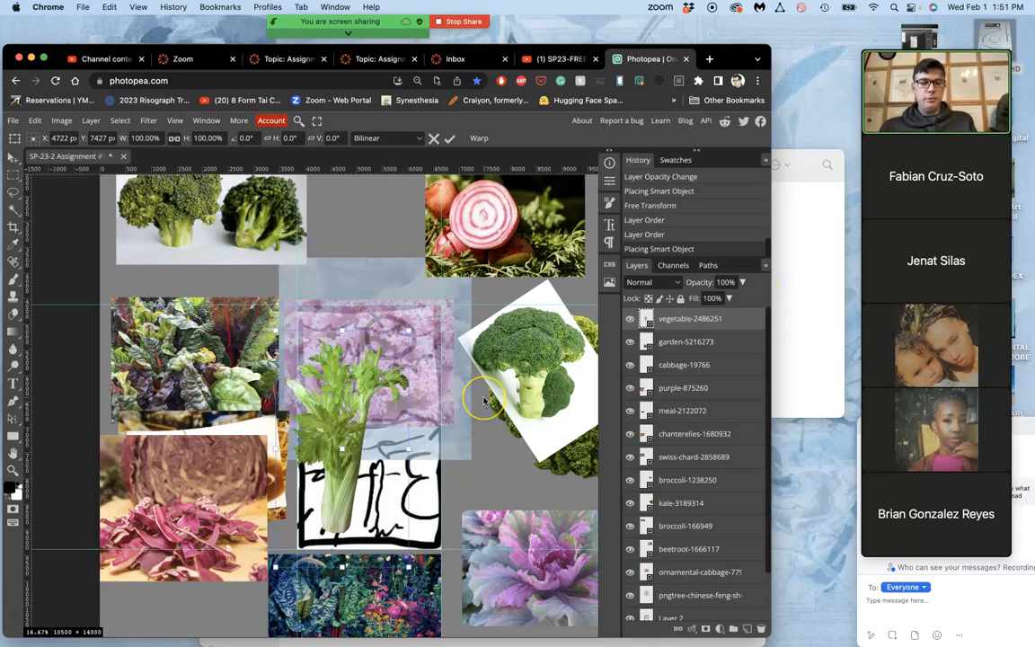
key("Return")
- Place vegetable-2085043.jpg, scale it to 62.17%, and move it over the lower right part of the sketch
left_click(794, 294)
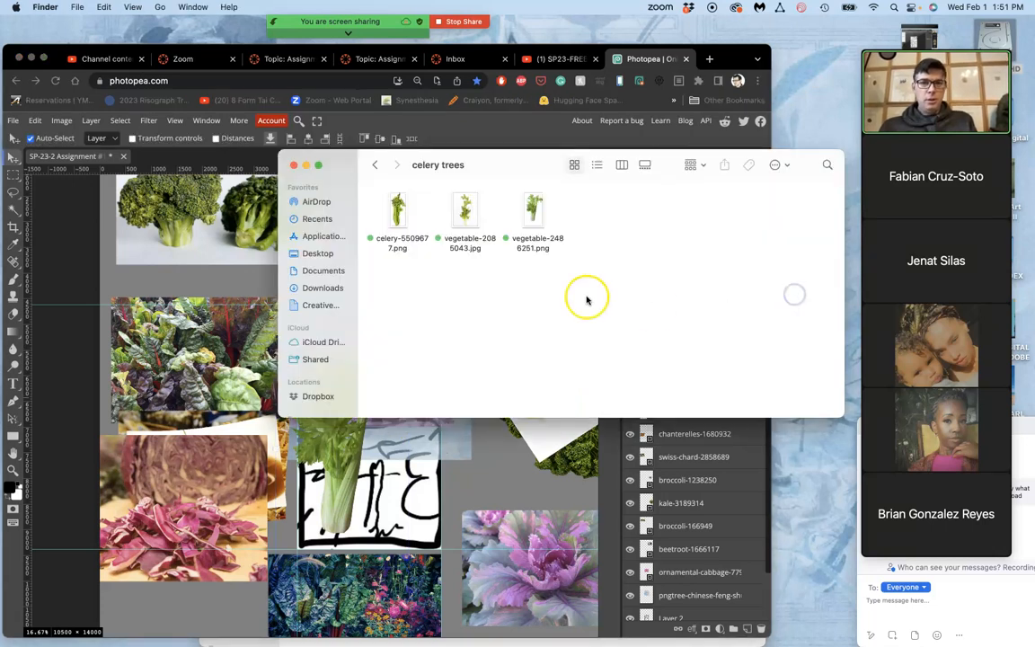
left_click_drag(466, 213, 454, 454)
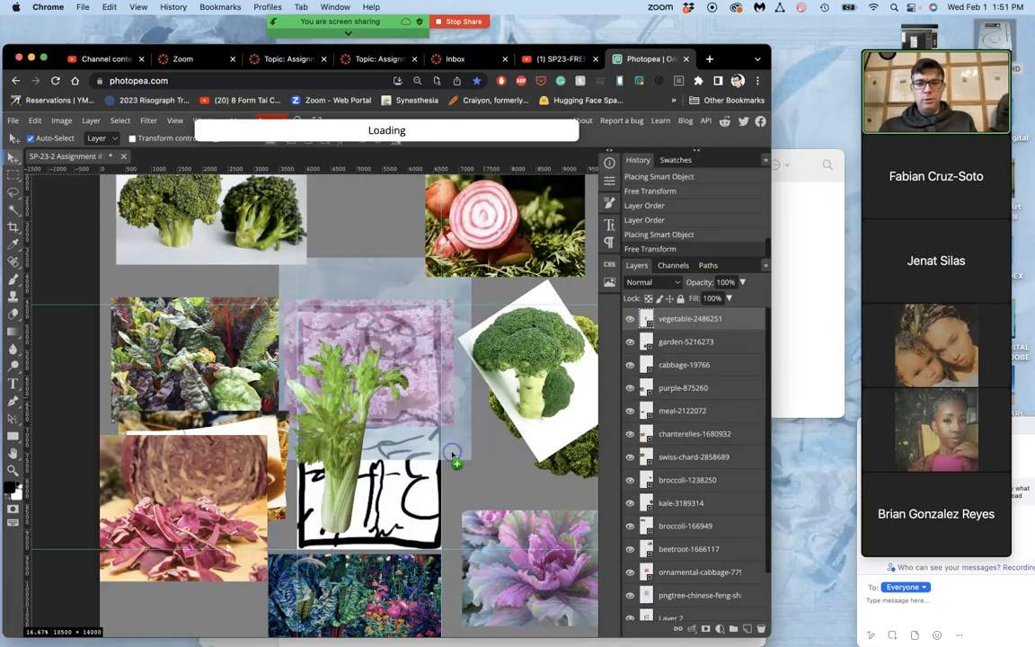
left_click_drag(409, 365, 364, 386)
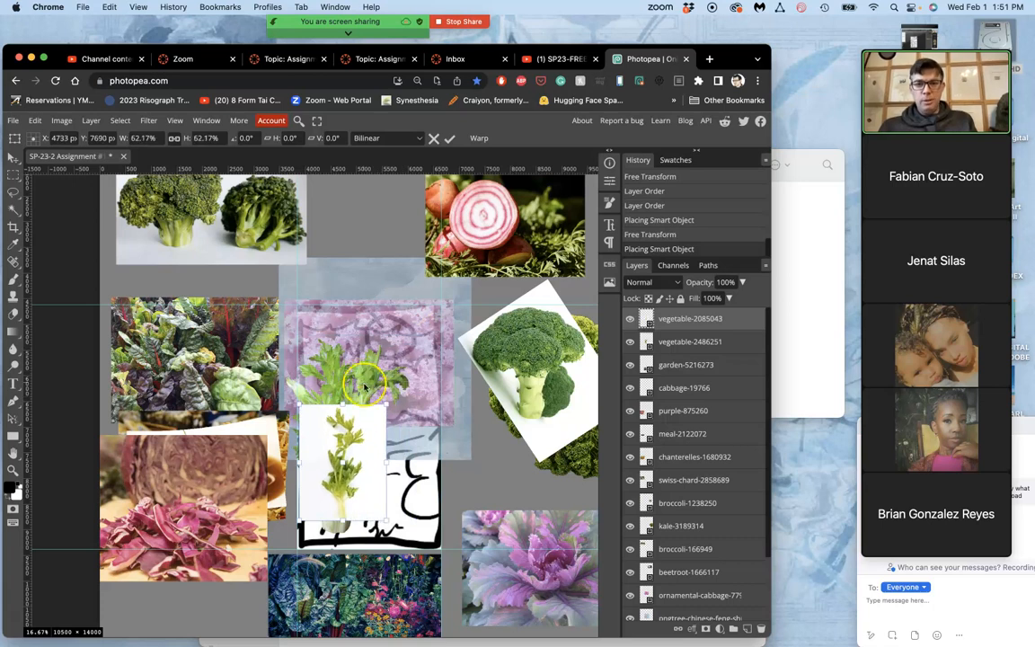
left_click_drag(358, 429, 408, 469)
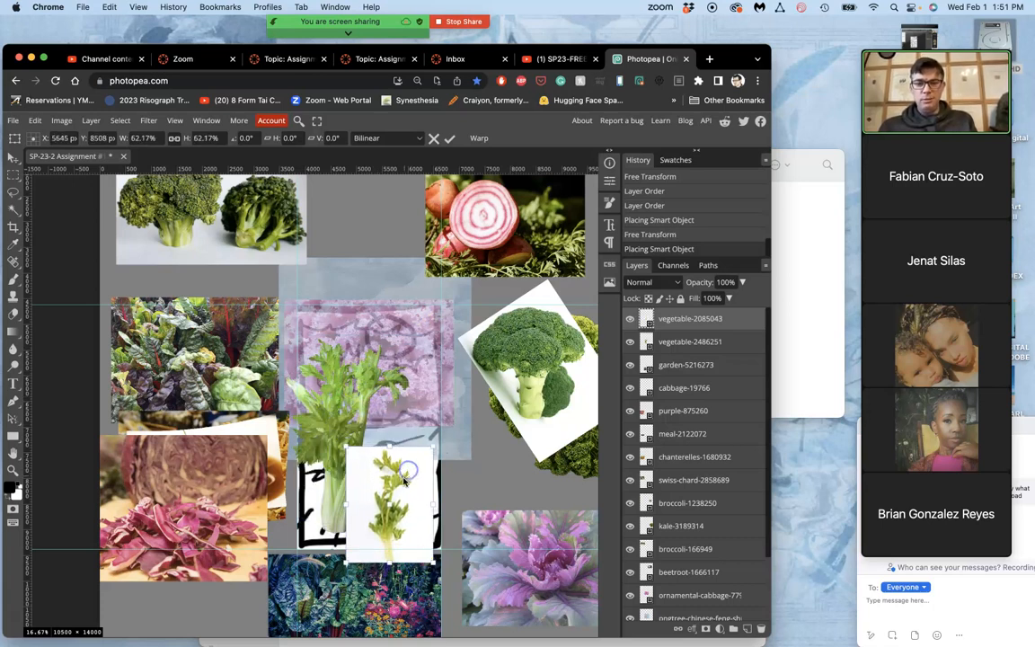
- Flip the vegetable-2085043 image horizontally and move it onto the gray area below the shredded purple cabbage photo
right_click(397, 442)
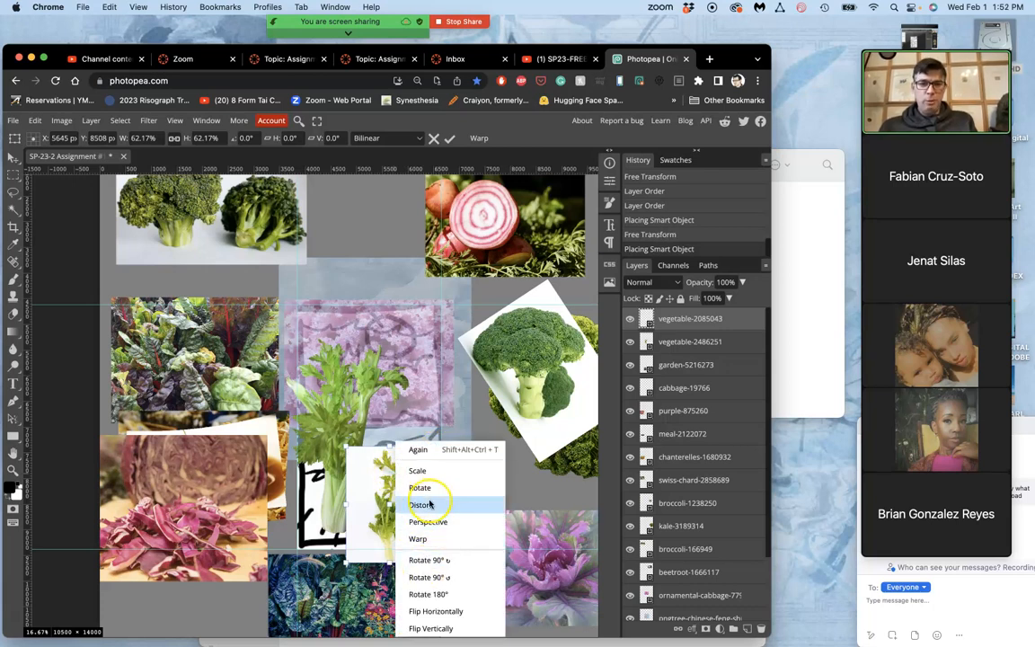
left_click(430, 610)
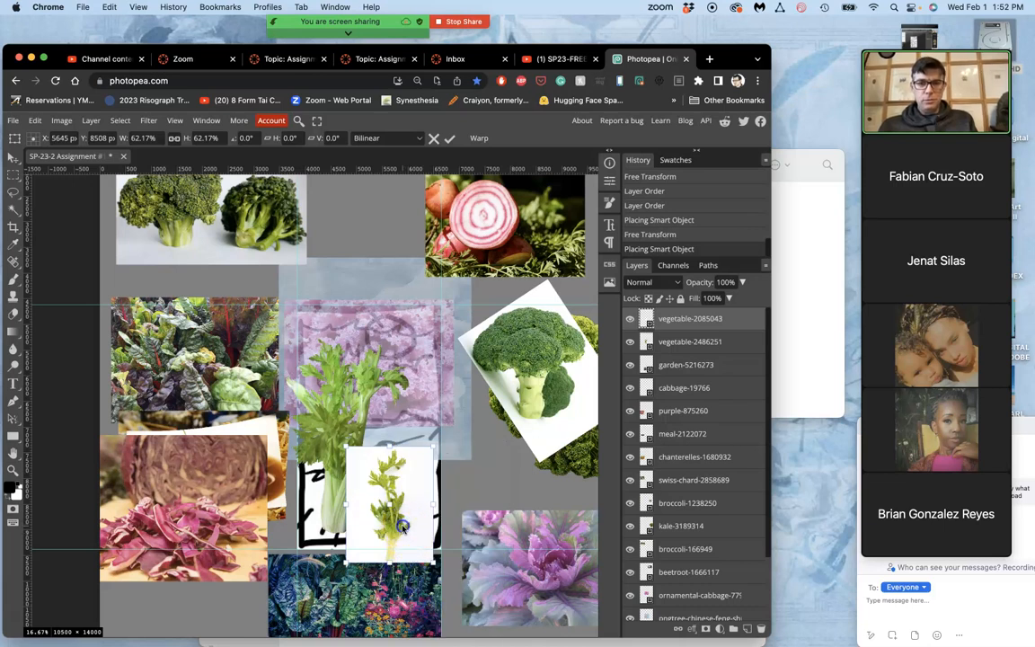
left_click_drag(404, 528, 406, 529)
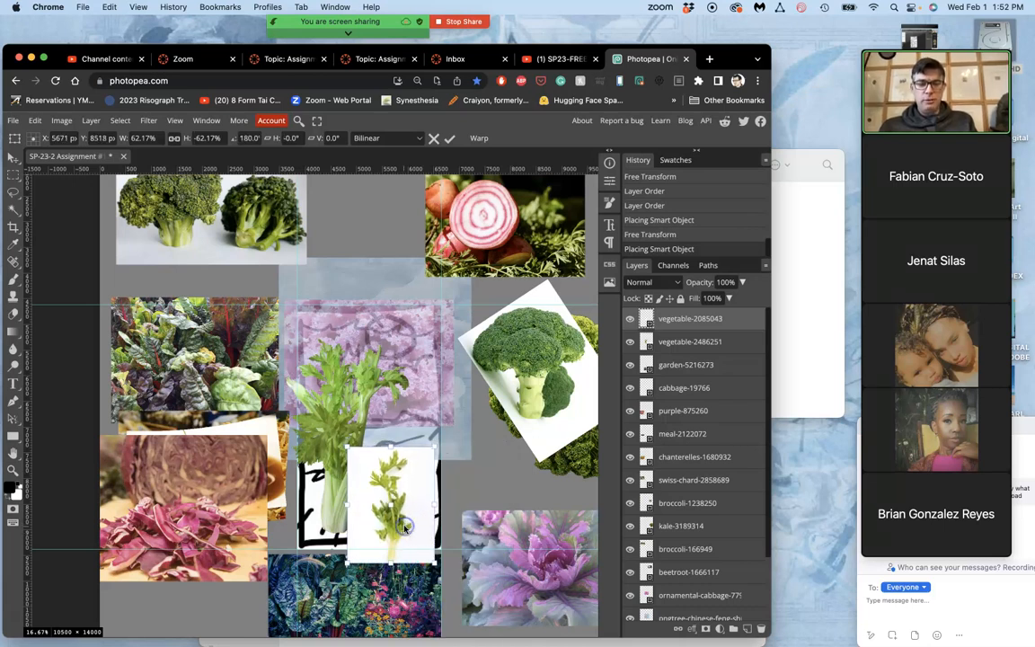
key("Return")
scroll(407, 512, "down", 5)
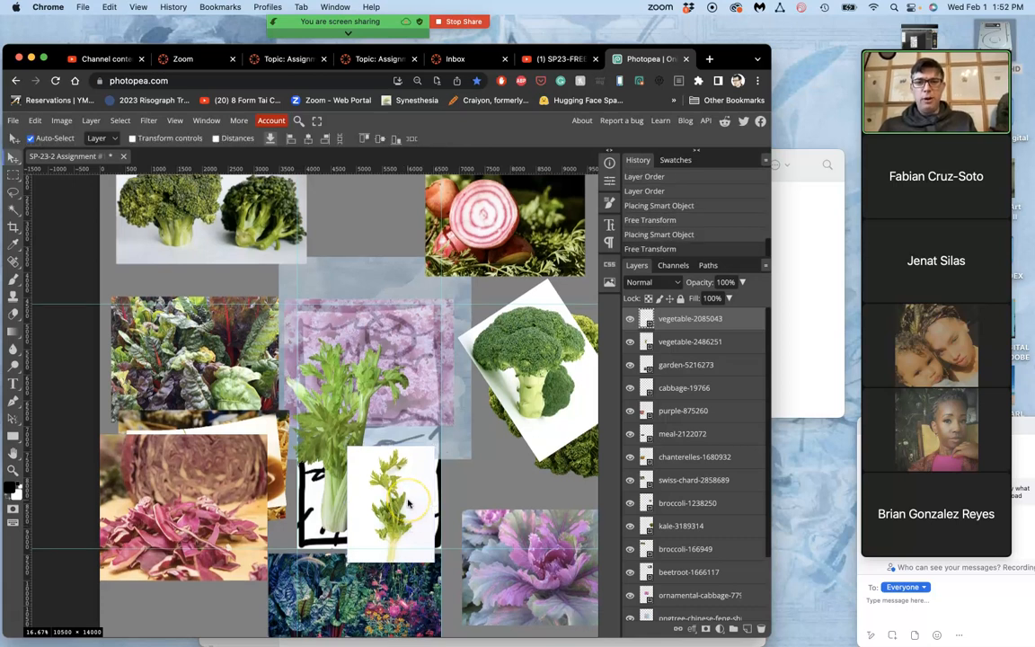
left_click_drag(404, 380, 186, 532)
- Try placing celery-5509677.png from the celery trees folder over the sketch and garden photo, and delete its layer
left_click(782, 297)
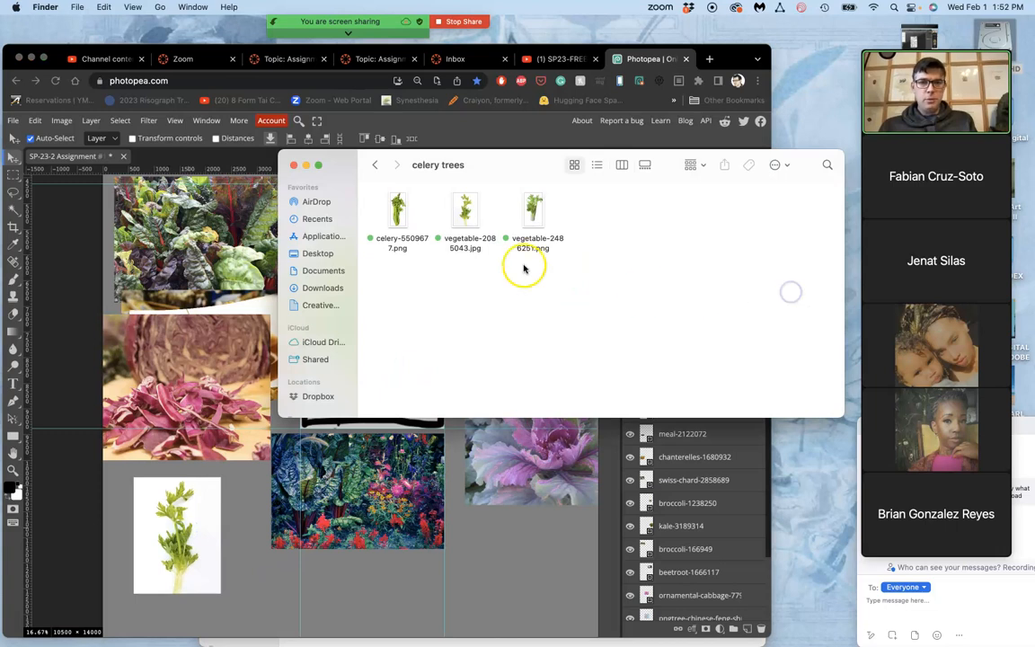
left_click(398, 216)
left_click_drag(398, 216, 370, 486)
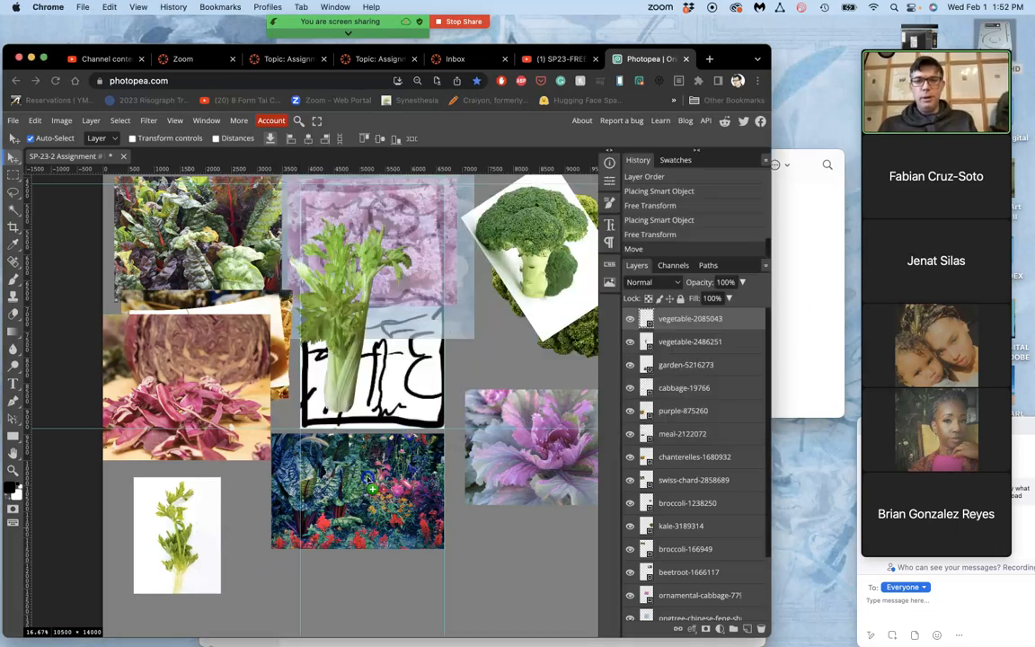
left_click_drag(319, 399, 327, 476)
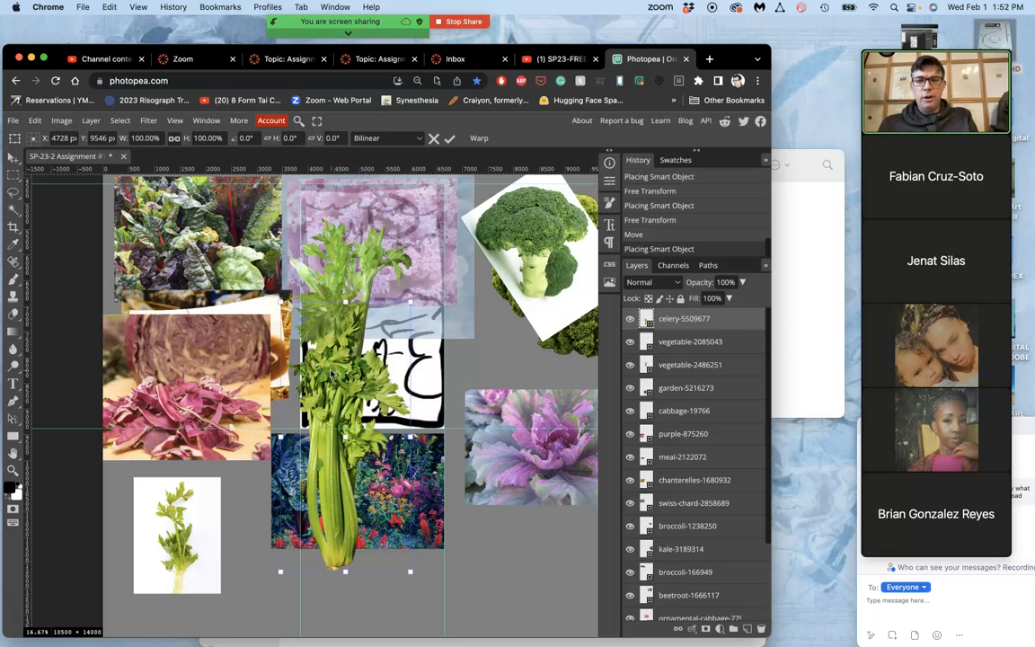
key("Return")
key("BackSpace")
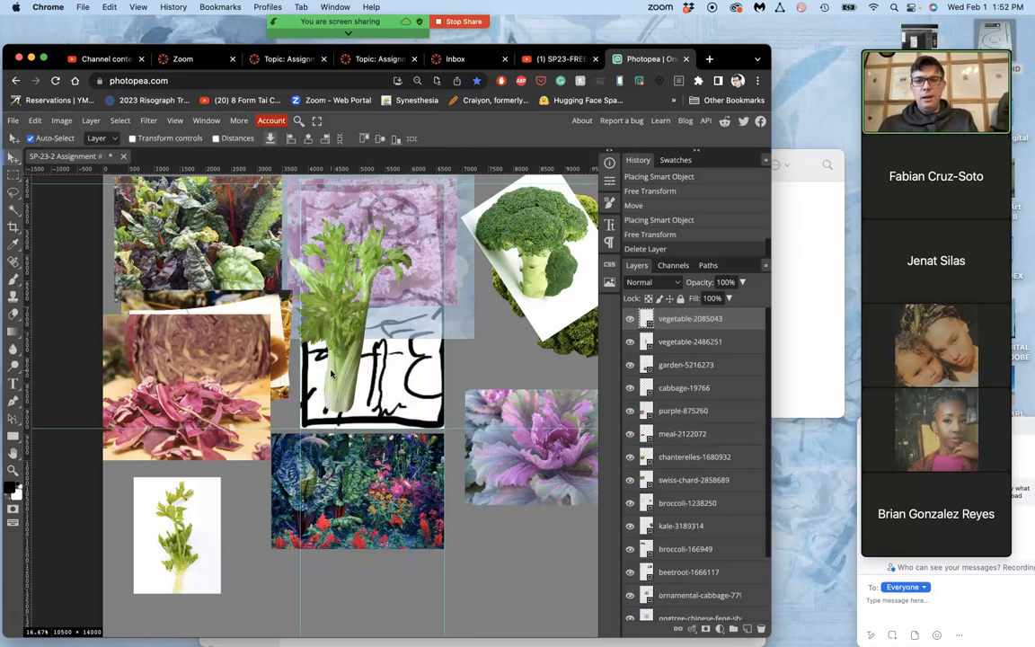
- Save the sketch document with the placed reference images
left_click(337, 391)
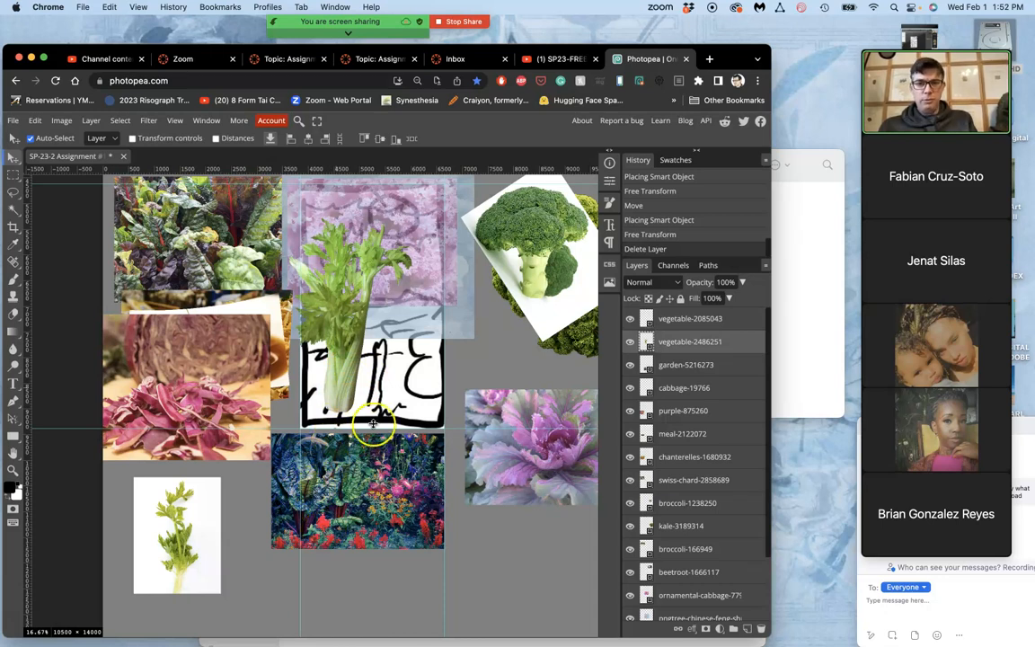
scroll(374, 426, "down", 3)
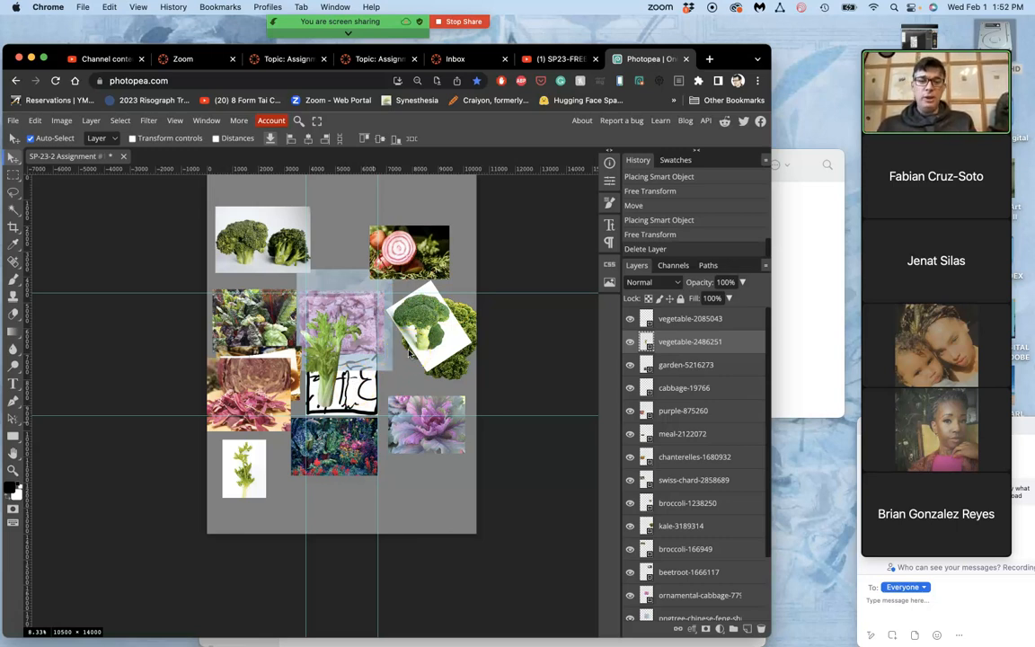
left_click(806, 232)
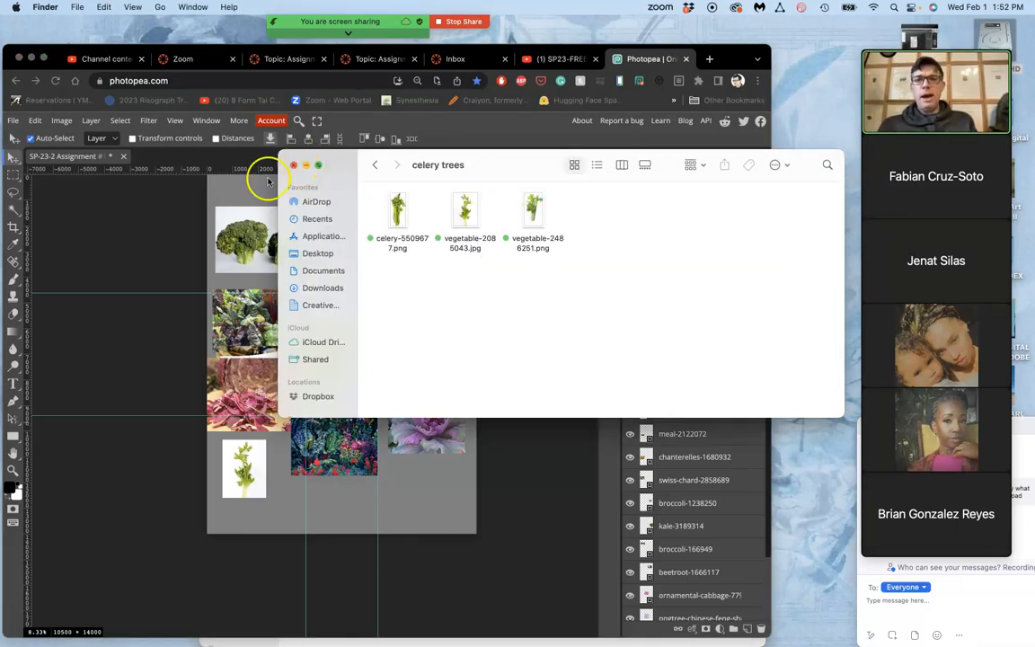
left_click(376, 165)
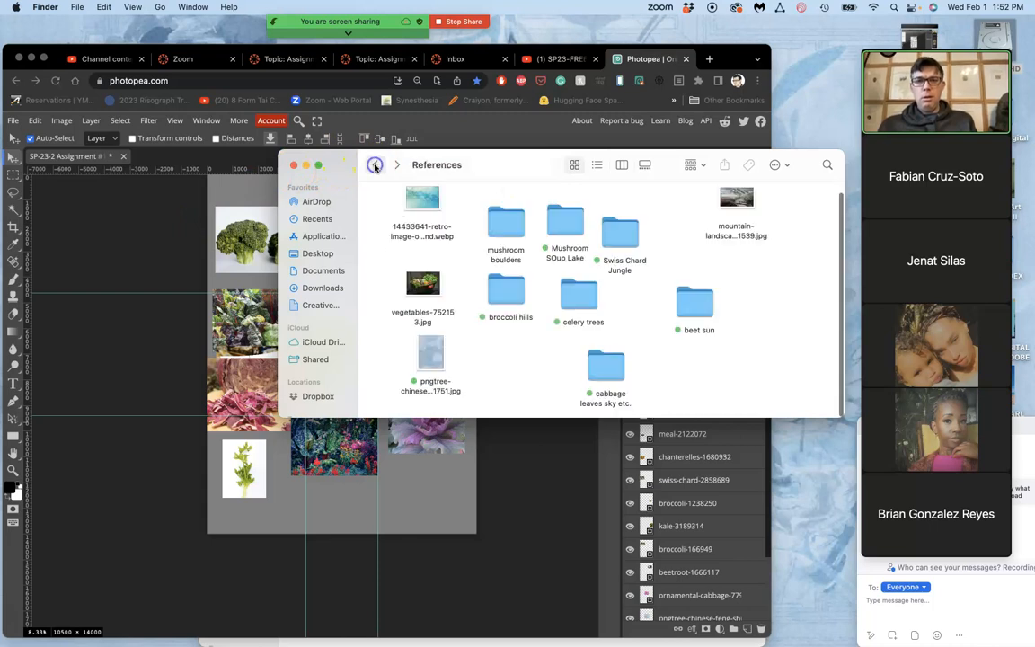
left_click(169, 236)
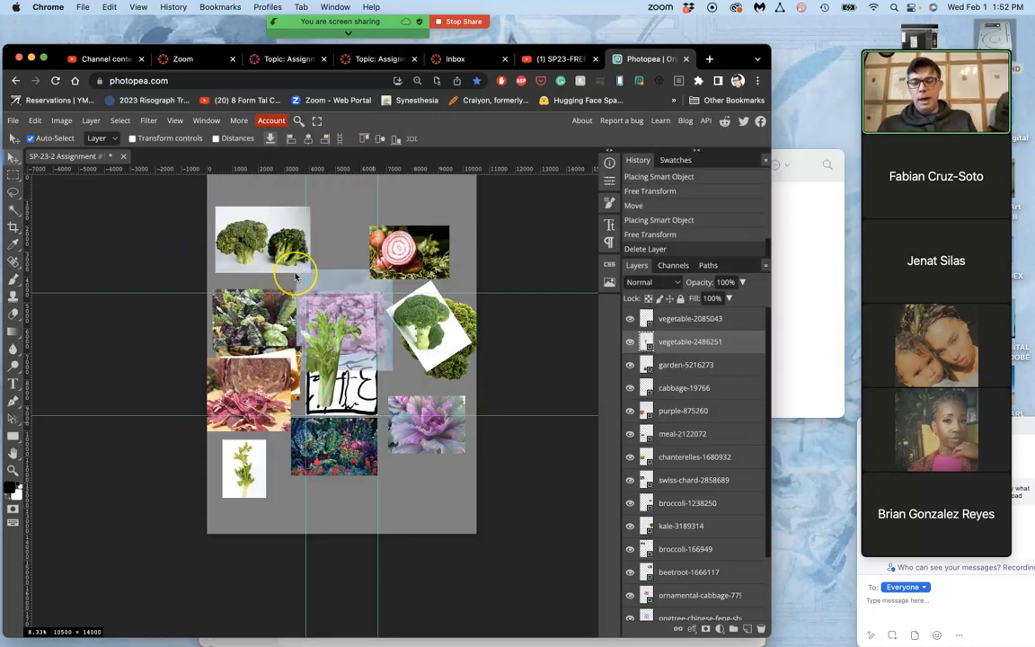
key("super+s")
- Switch to Finder, view the file info of SP-23-2 Assignment #1 Sketch.psd in the Assign #1 folder, and return to Photopea
left_click(804, 289)
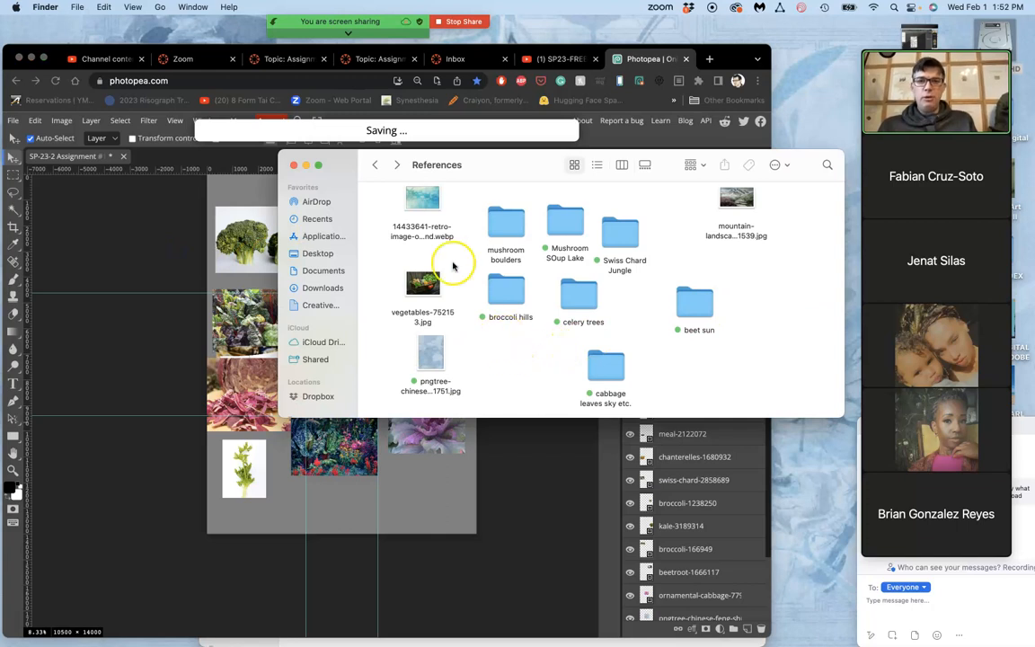
left_click(379, 167)
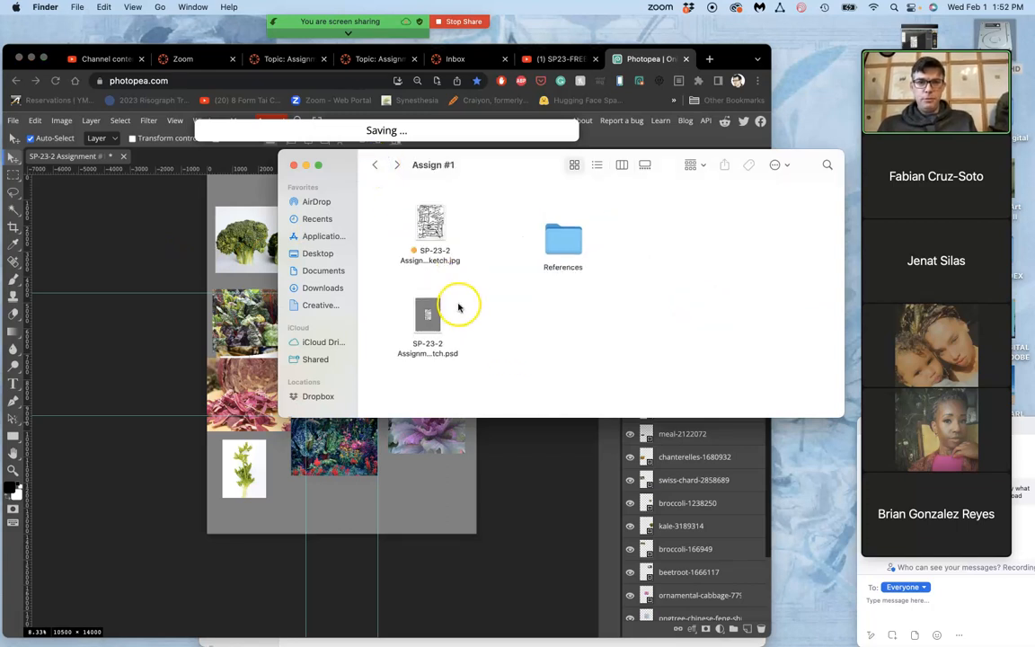
right_click(426, 318)
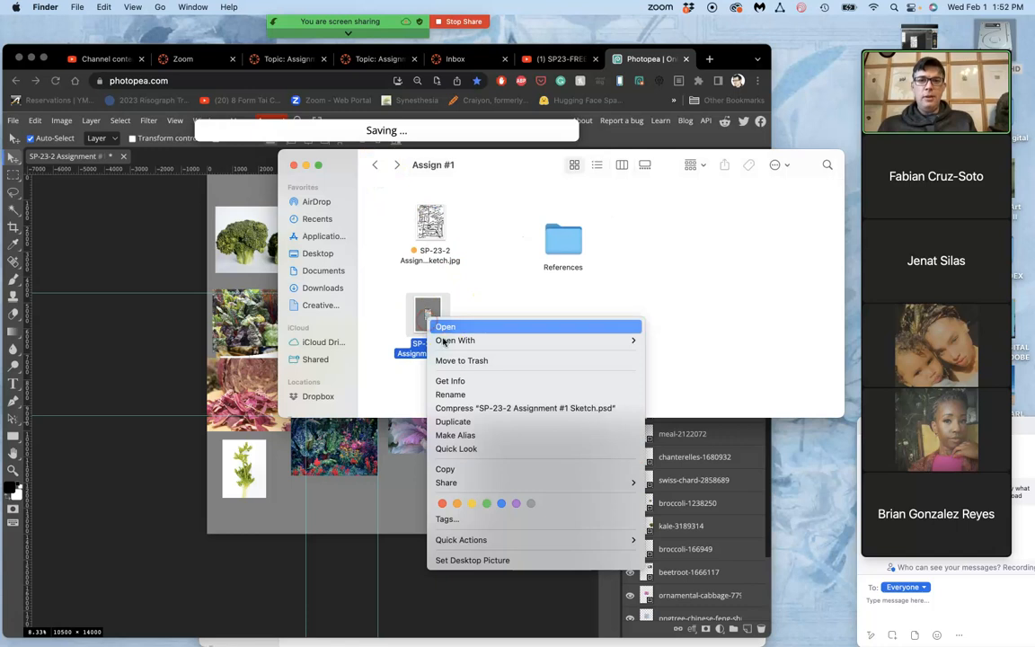
left_click(452, 381)
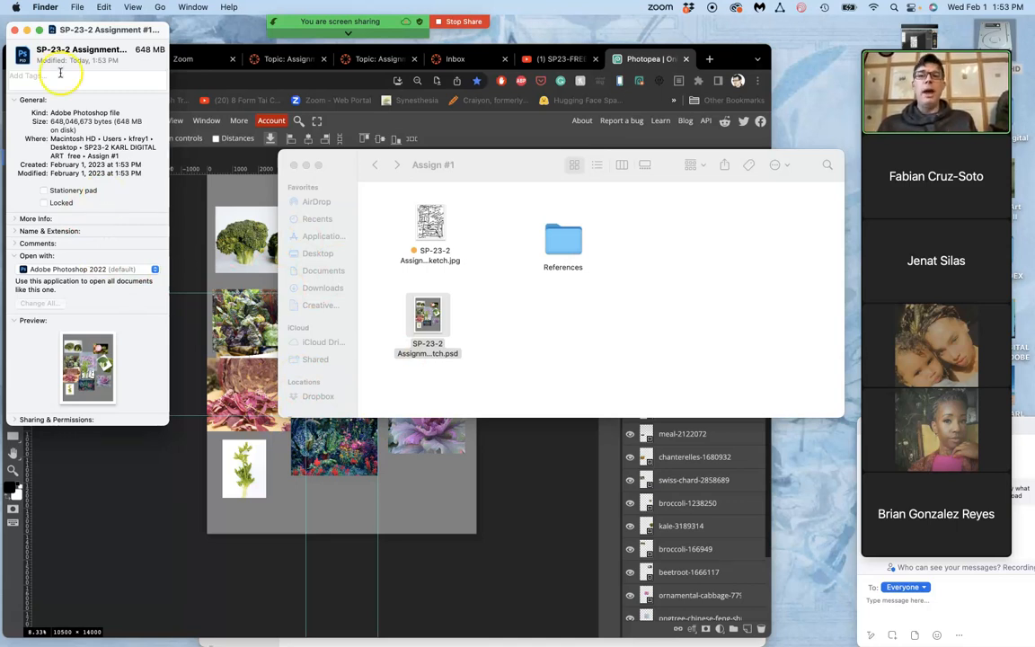
left_click(16, 31)
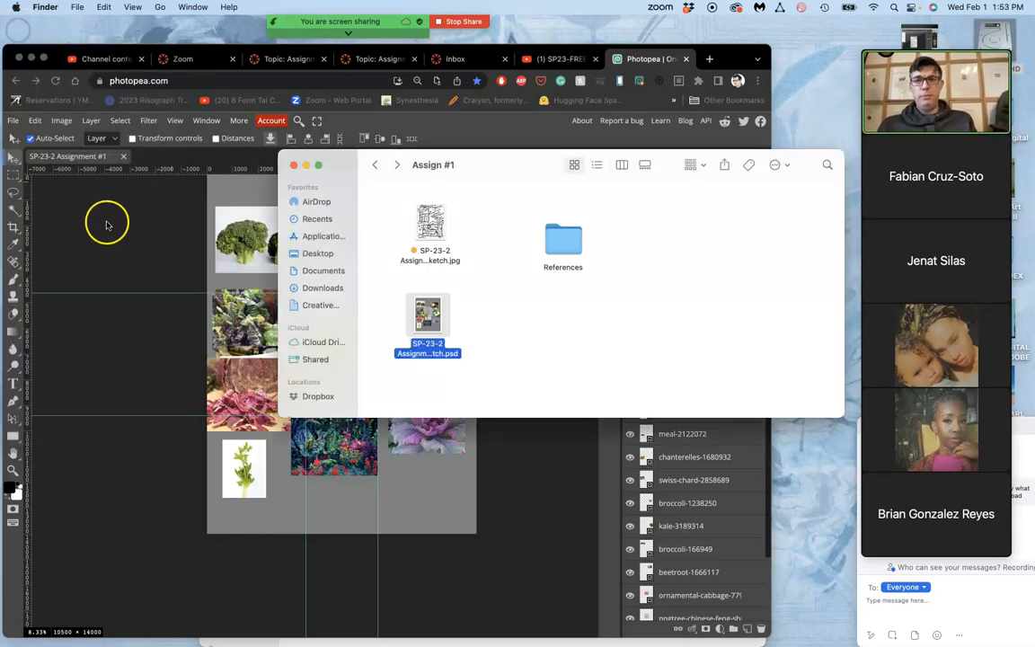
left_click(109, 222)
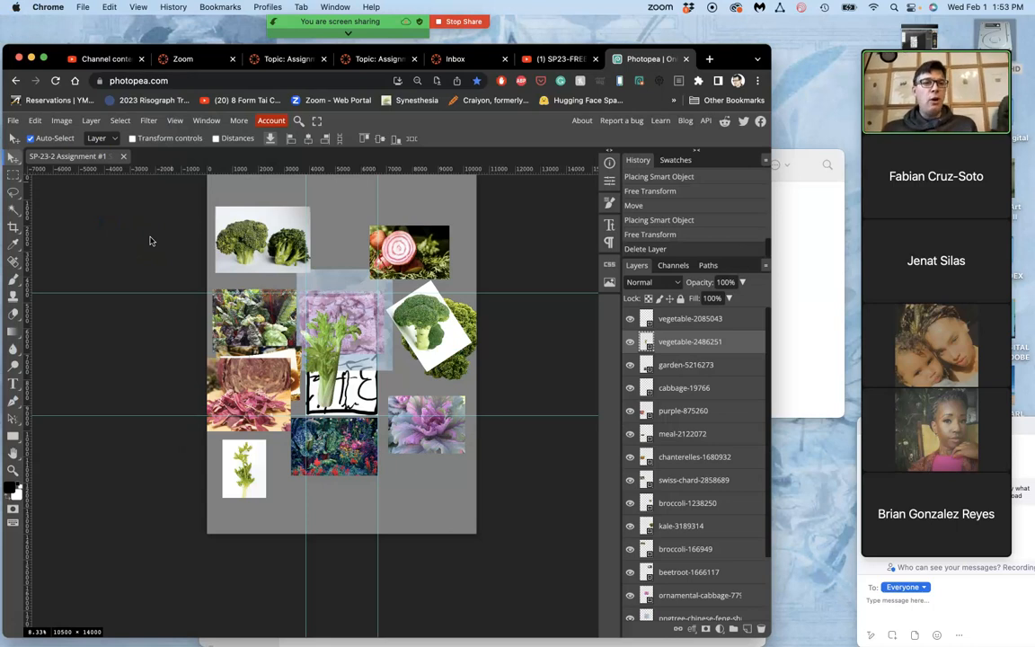
- Move the large celery cutout off the sketch to the gray area below the purple ornamental cabbage rosette
left_click(266, 286)
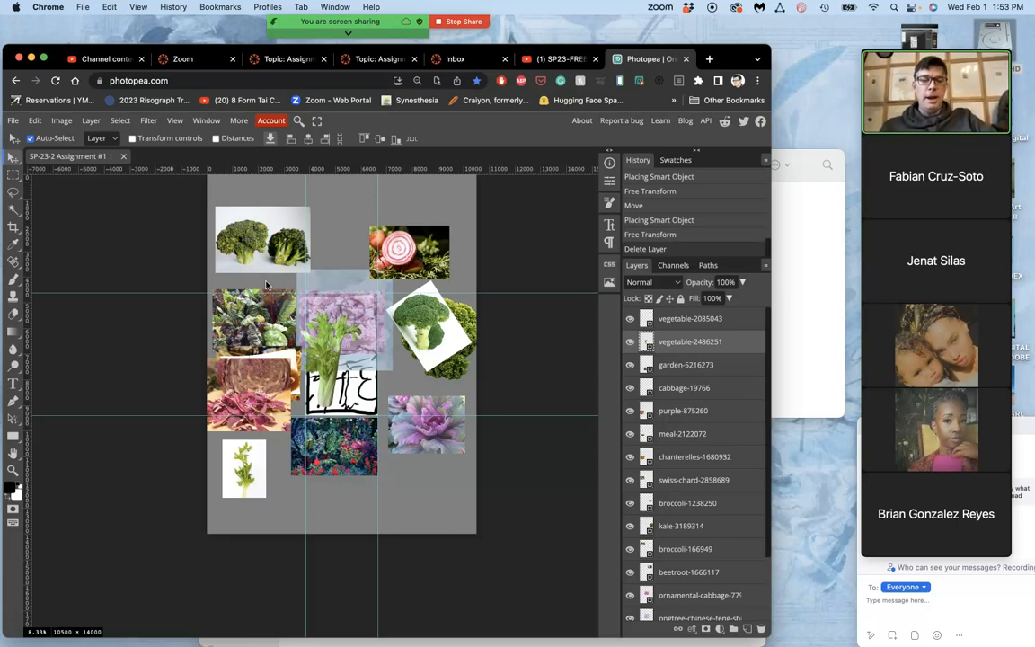
left_click(288, 283)
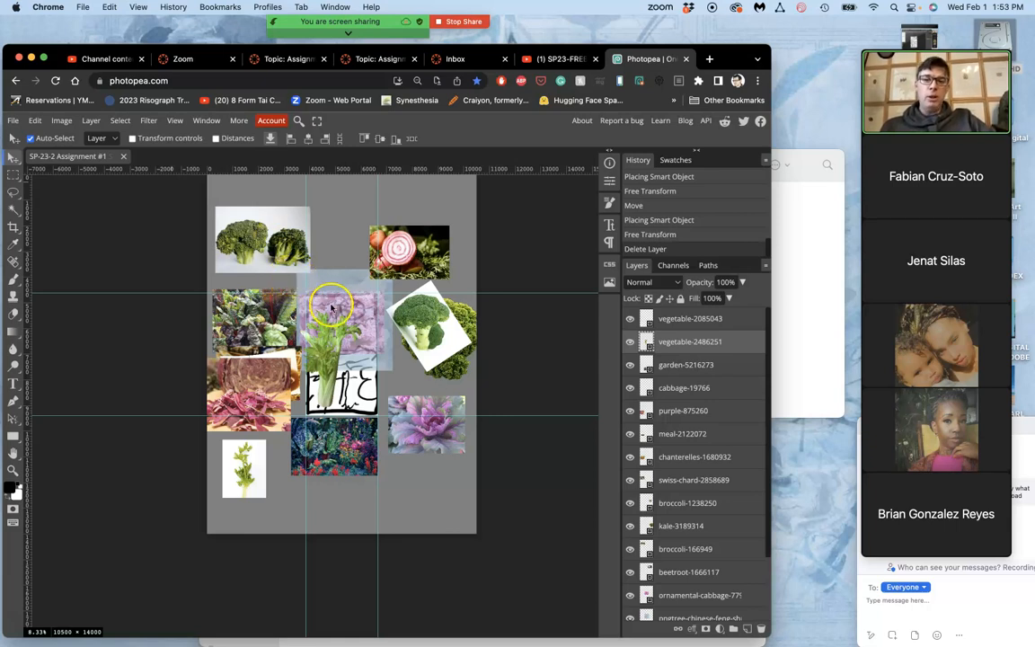
left_click_drag(334, 366, 419, 497)
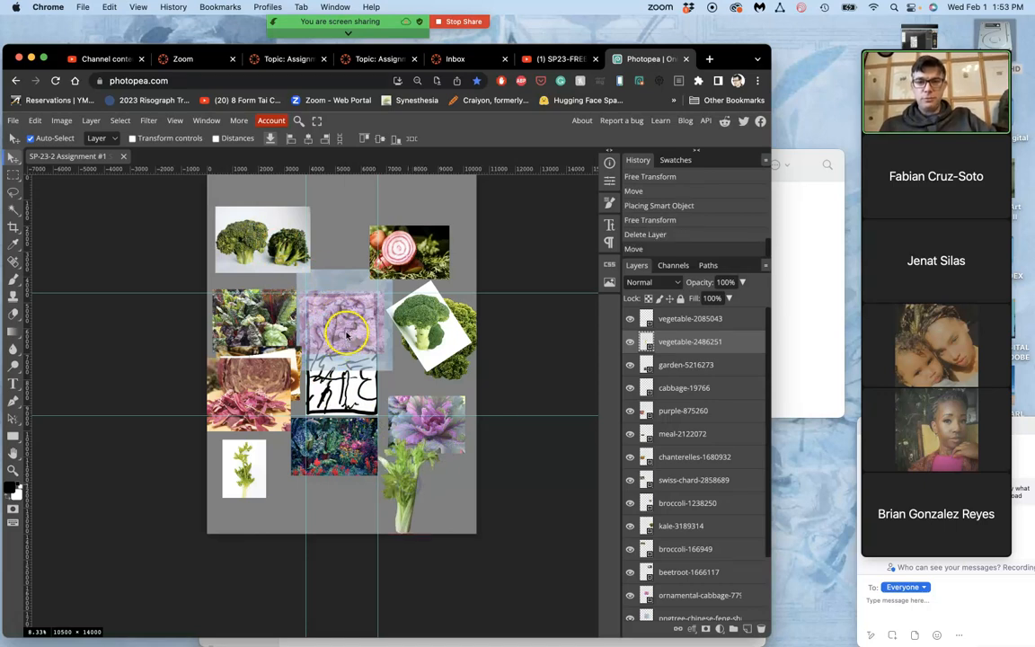
- Move the translucent pink cabbage and blue texture images above the sketch and back over its upper part
left_click_drag(346, 335, 346, 240)
left_click_drag(346, 309, 349, 219)
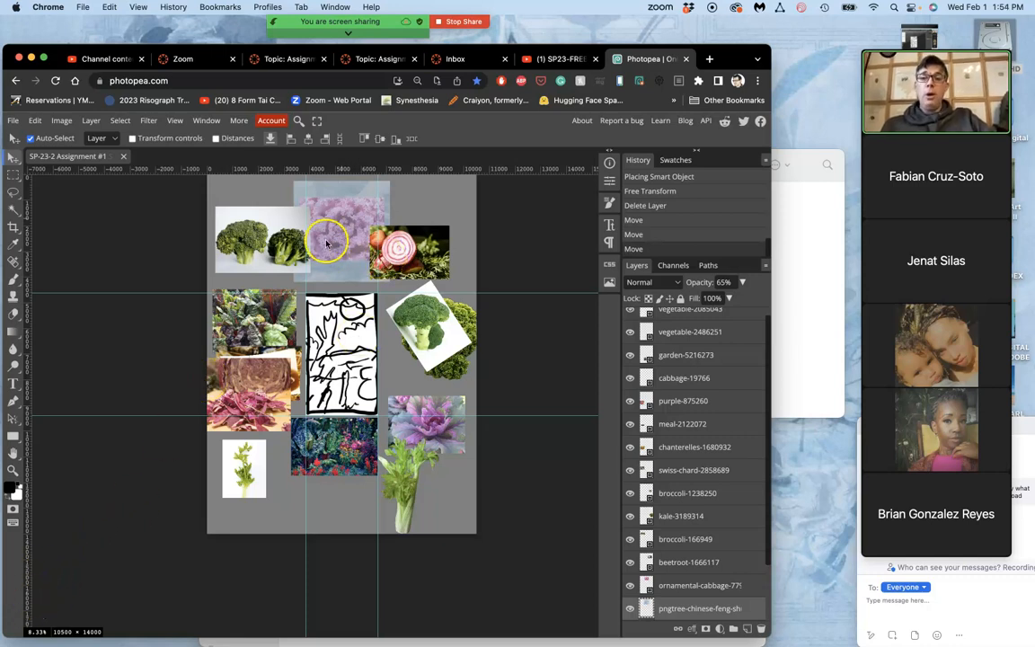
left_click_drag(338, 237, 343, 360)
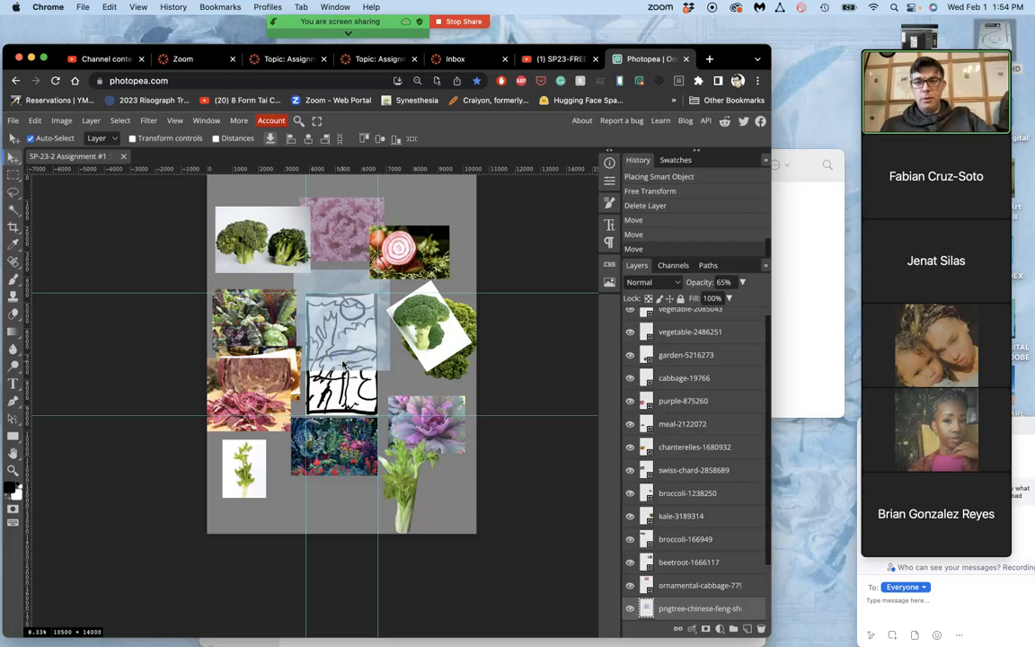
mouse_move(343, 235)
left_mouse_down()
mouse_move(346, 334)
mouse_move(342, 321)
left_mouse_up()
- Nudge the translucent pink cabbage image slightly down over the sketch, with its top edge near the upper horizontal guide
key("super+plus")
key("super+plus")
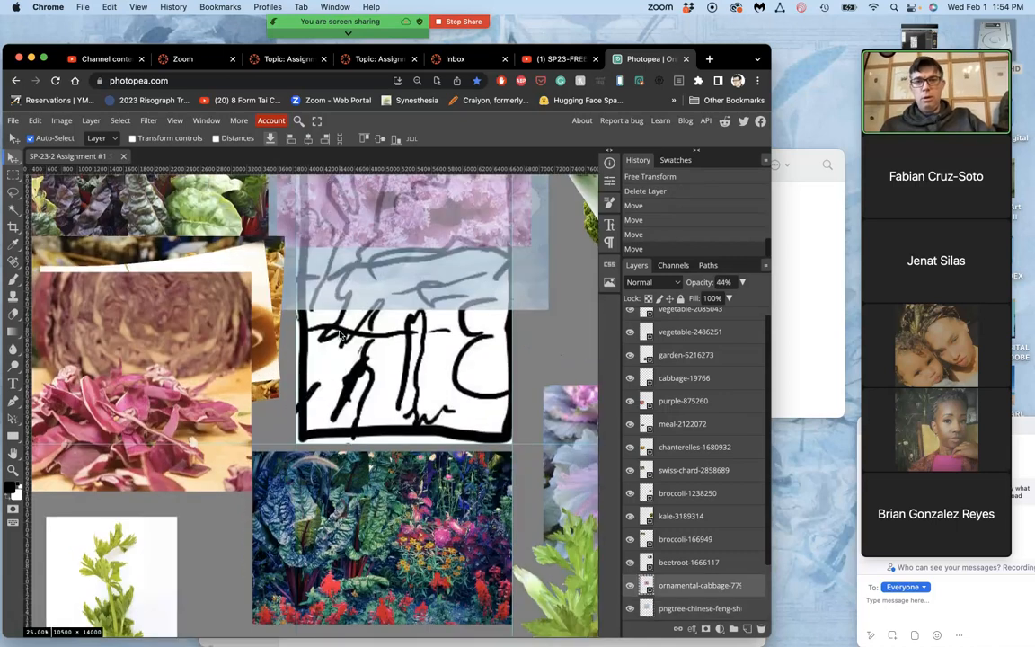
scroll(339, 333, "up", 3)
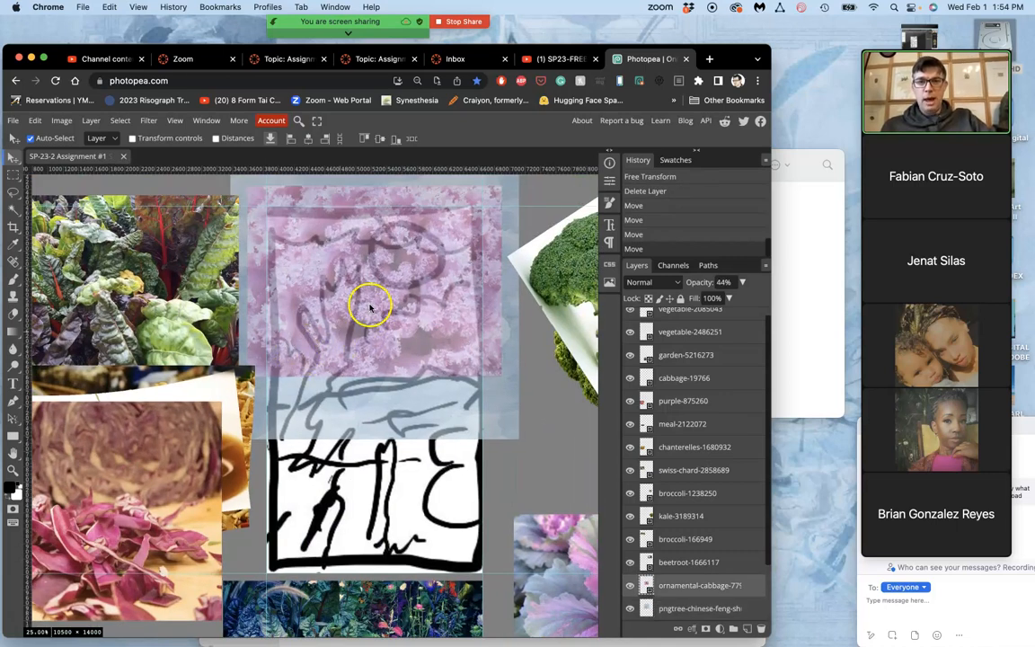
left_click_drag(369, 316, 368, 317)
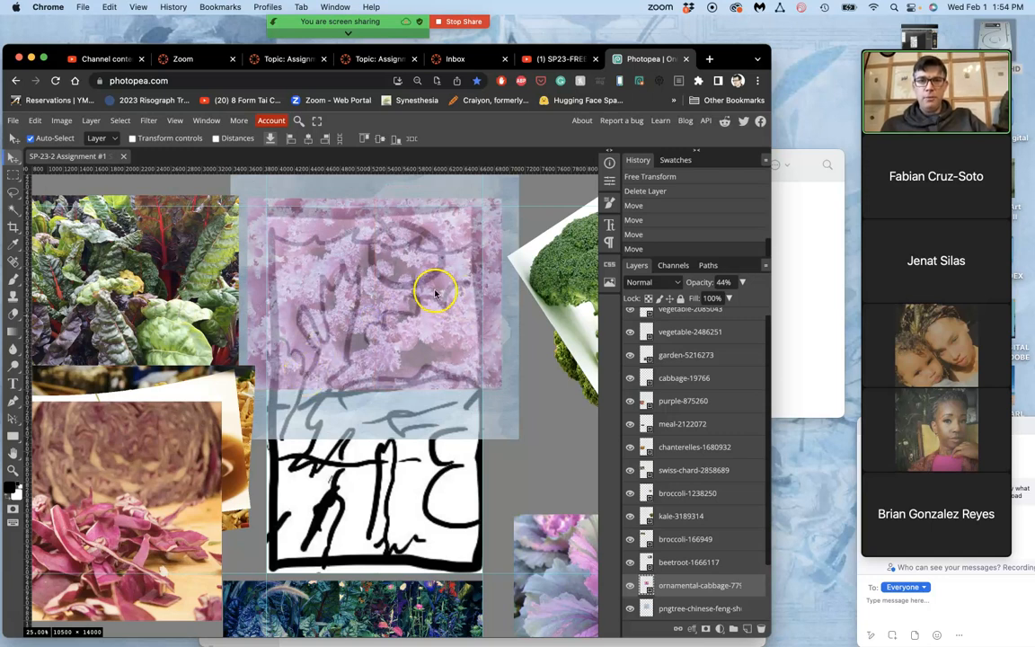
- Rasterize the ornamental-cabbage layer
scroll(423, 296, "up", 5)
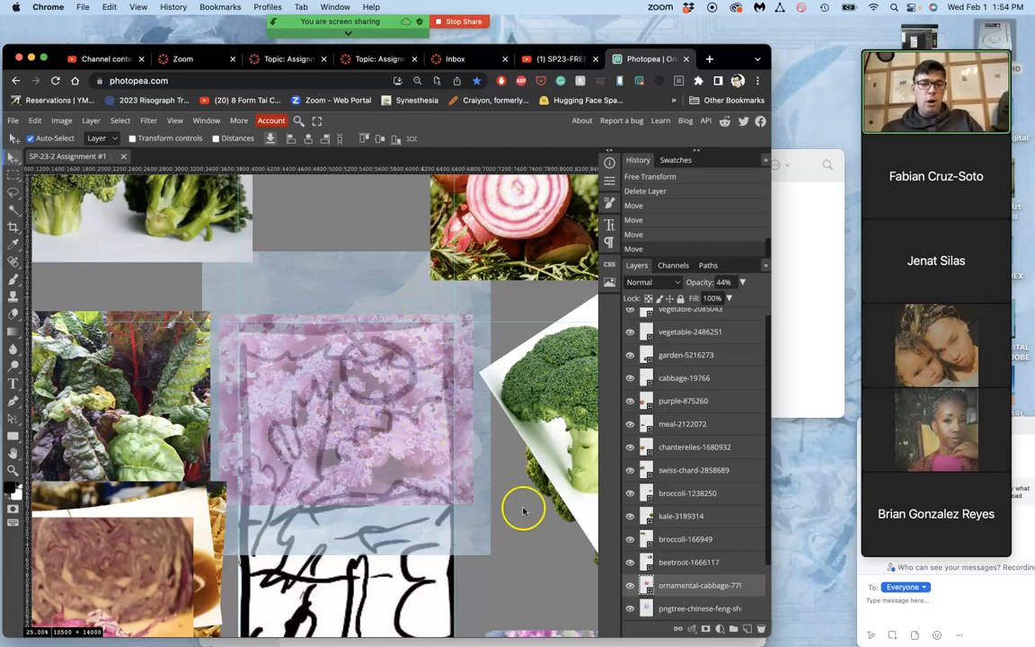
right_click(677, 593)
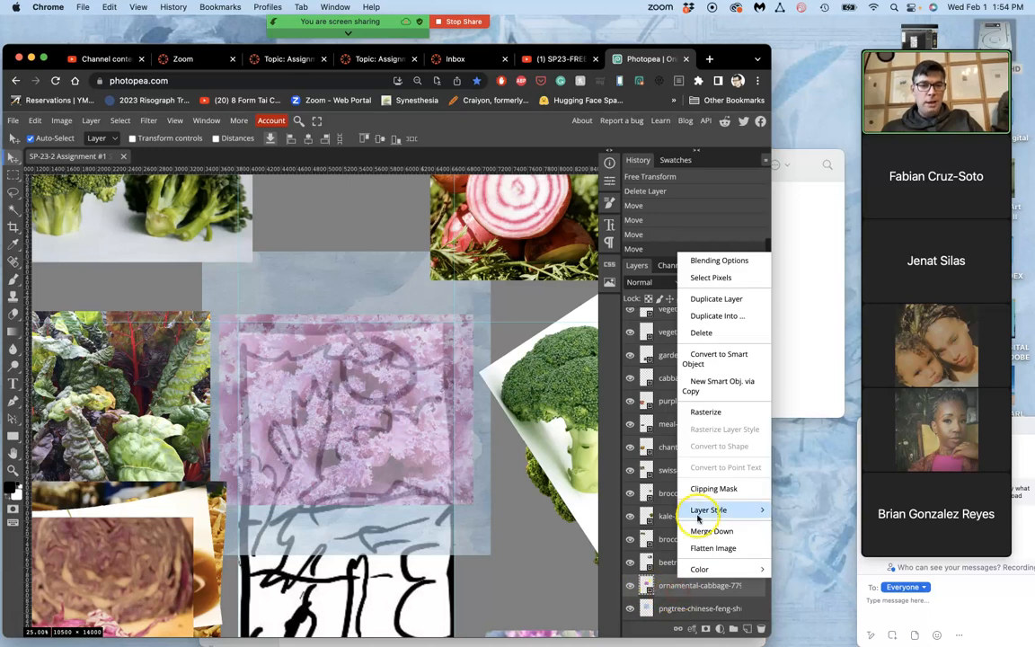
left_click(701, 413)
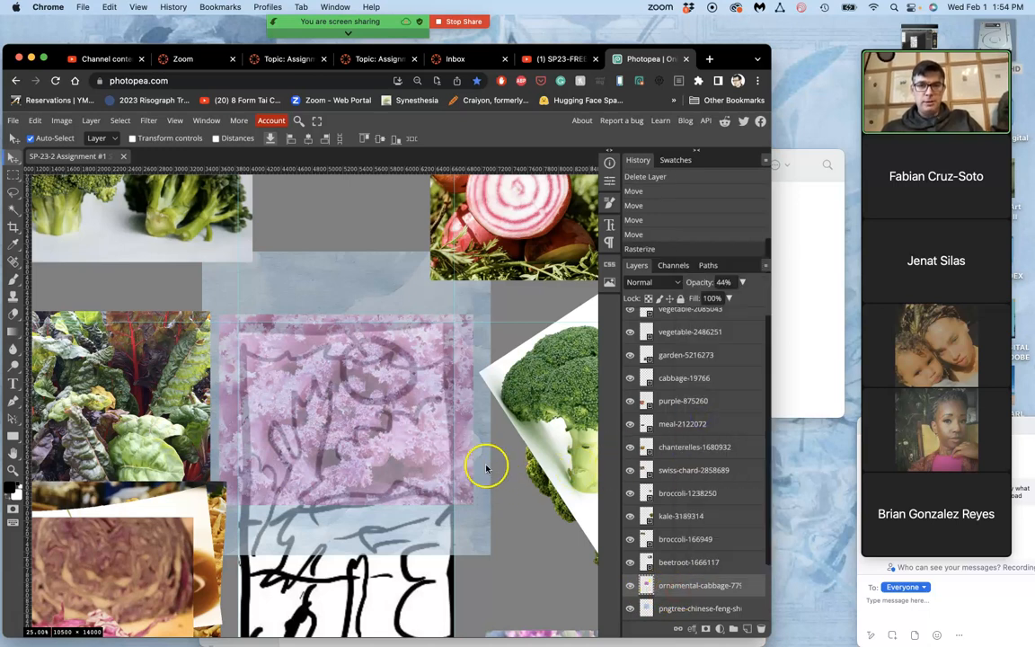
- Toggle the visibility of the ornamental-cabbage and pngtree texture layers off and on again
left_click(629, 586)
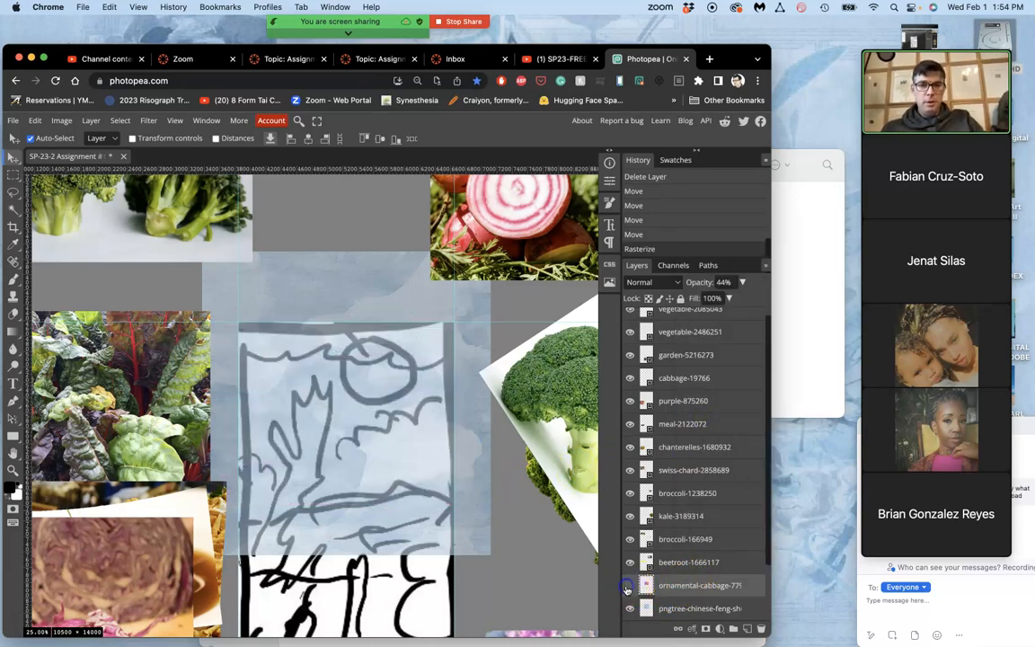
left_click(629, 610)
left_click(629, 610)
left_click(629, 586)
- Hide Layer 1 and Layer 2, switching the Background layer on and off again in between
scroll(628, 586, "down", 3)
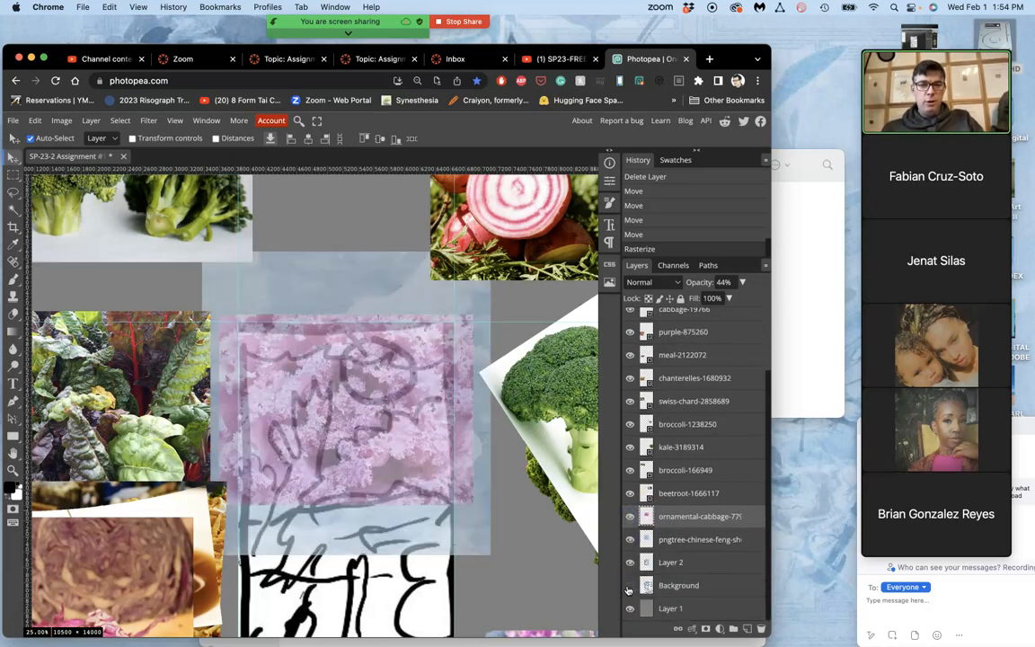
left_click(629, 586)
left_click(629, 609)
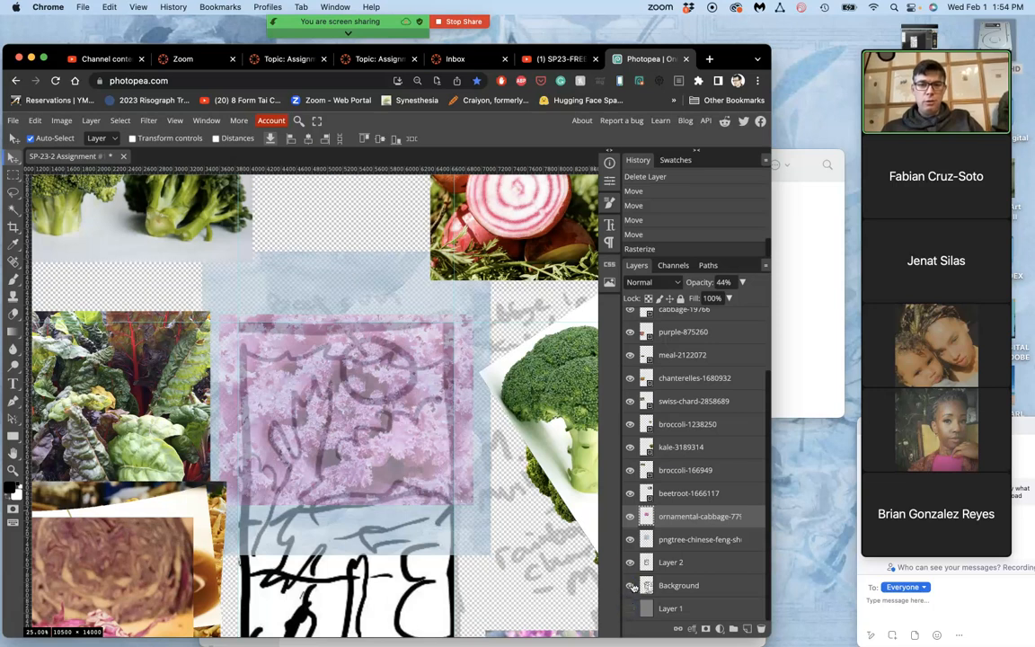
left_click(630, 564)
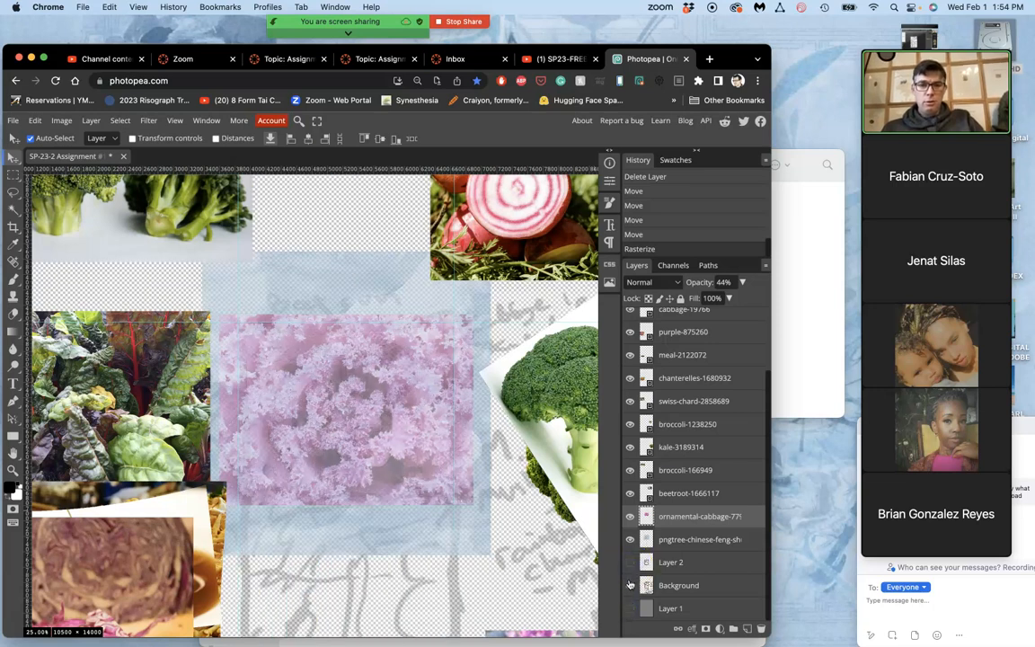
left_click(630, 585)
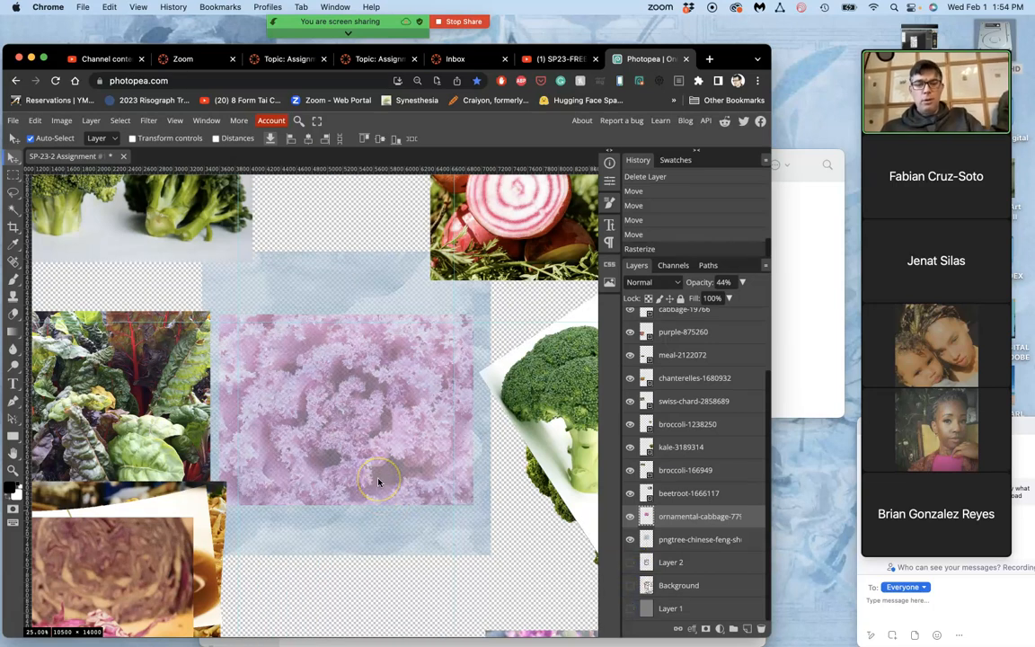
- Raise the opacity of the pngtree texture layer to 100%
scroll(378, 482, "up", 2)
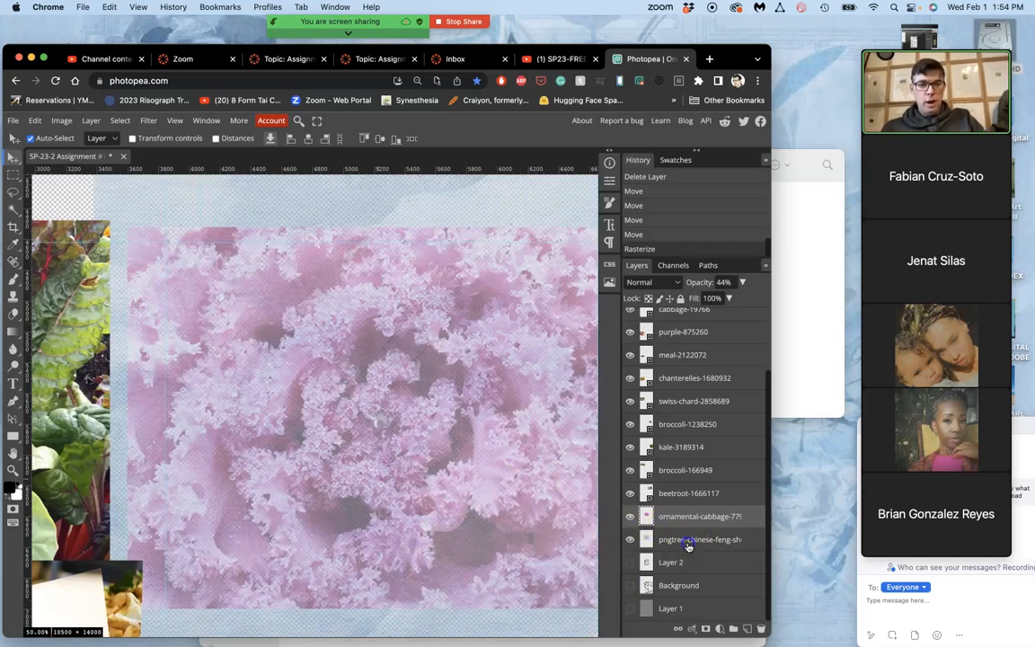
left_click(687, 544)
left_click(742, 284)
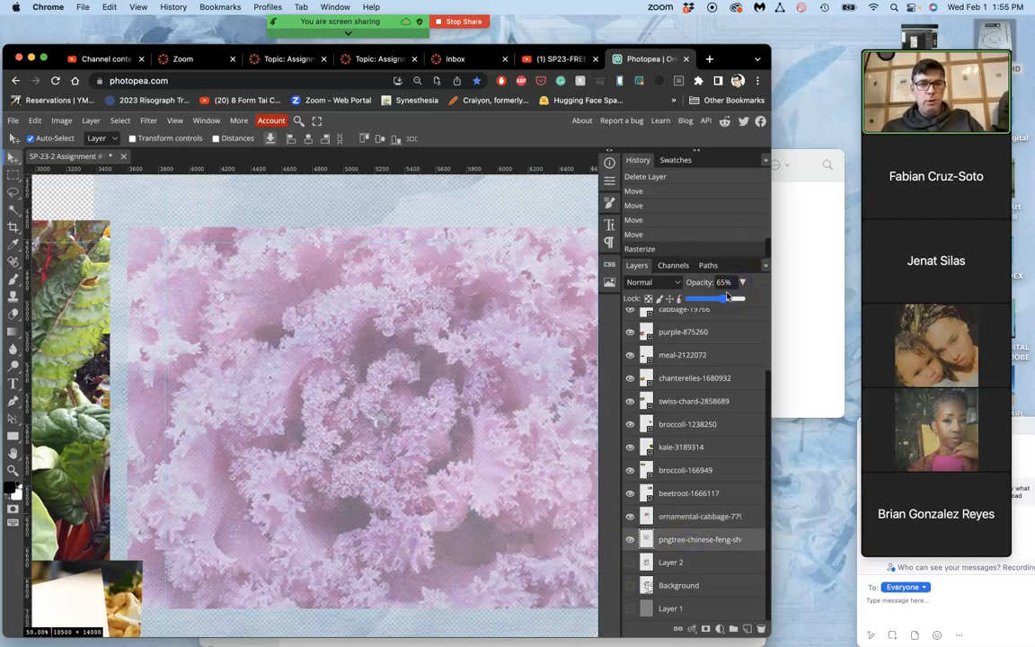
left_click_drag(725, 302, 769, 303)
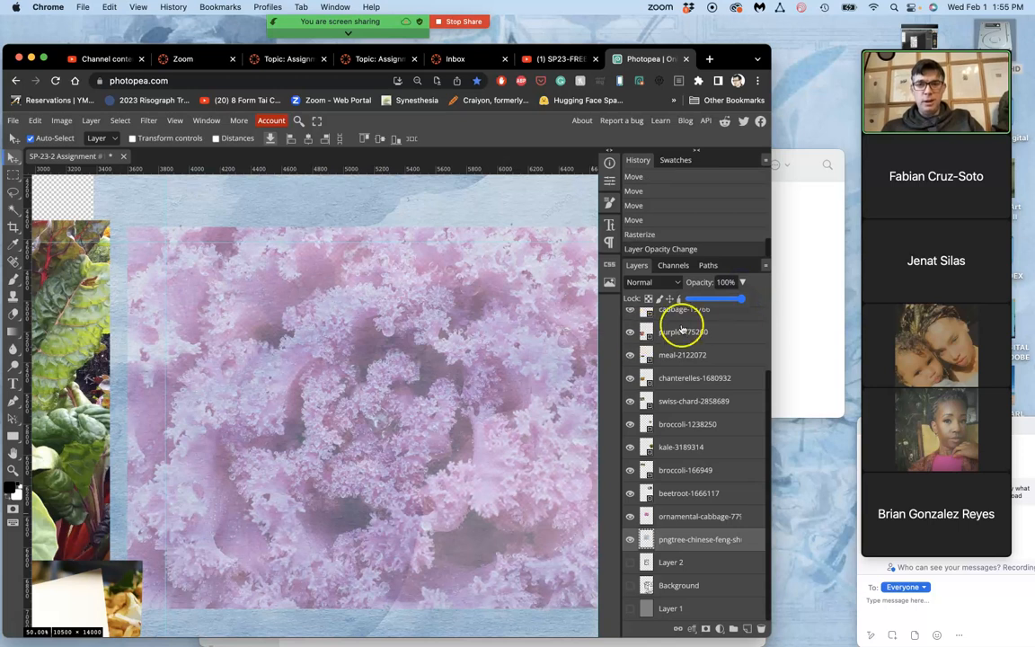
- Lower the opacity of the ornamental-cabbage layer to 16%
left_click(700, 518)
left_click(742, 283)
left_click_drag(725, 297, 698, 302)
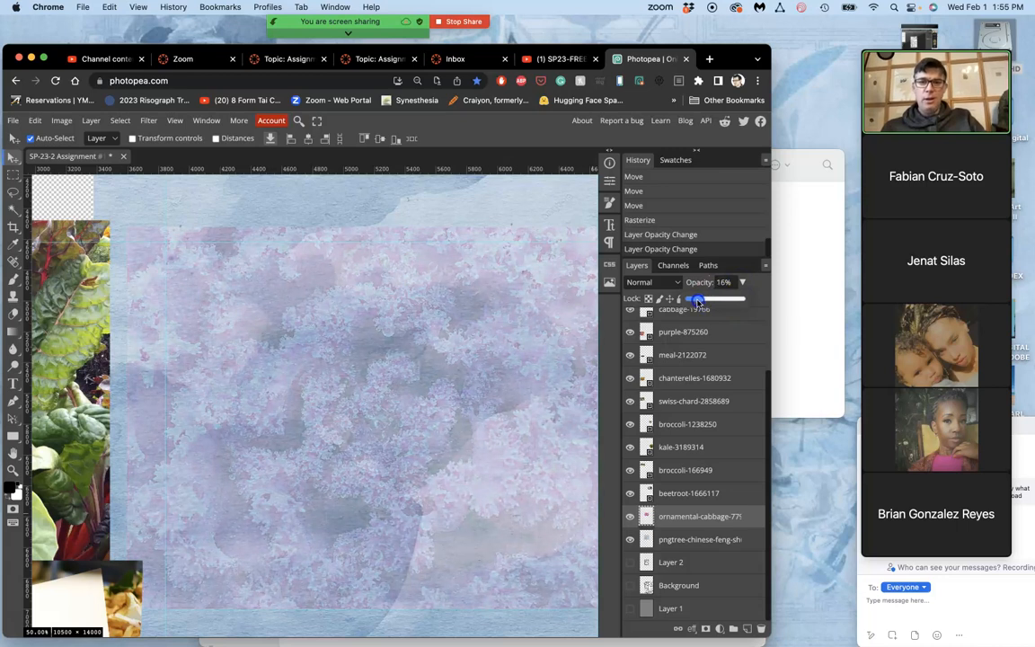
scroll(421, 416, "down", 2)
scroll(421, 415, "right", 2)
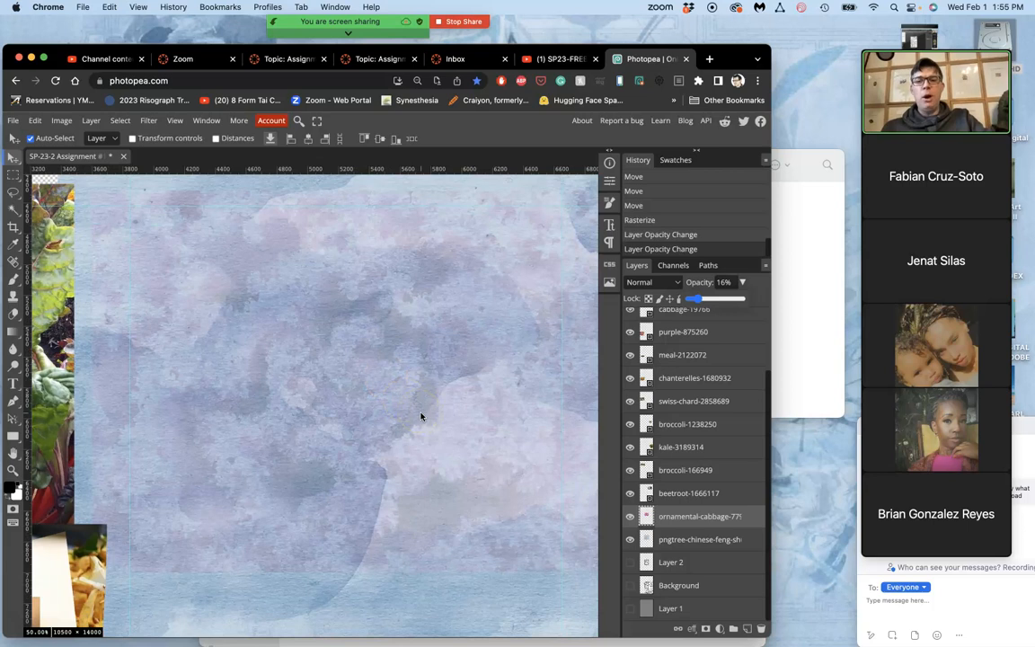
left_click(397, 435)
- Compare the blue texture with and without the cabbage overlay by hiding and reshowing the ornamental-cabbage layer
scroll(395, 439, "down", 3)
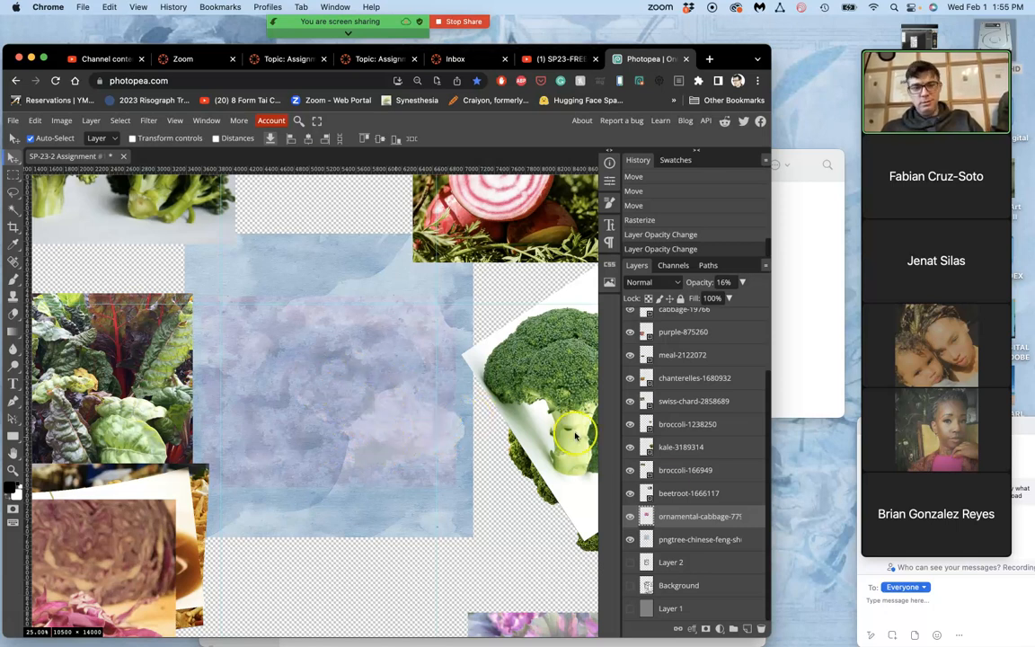
left_click(629, 518)
left_click(629, 517)
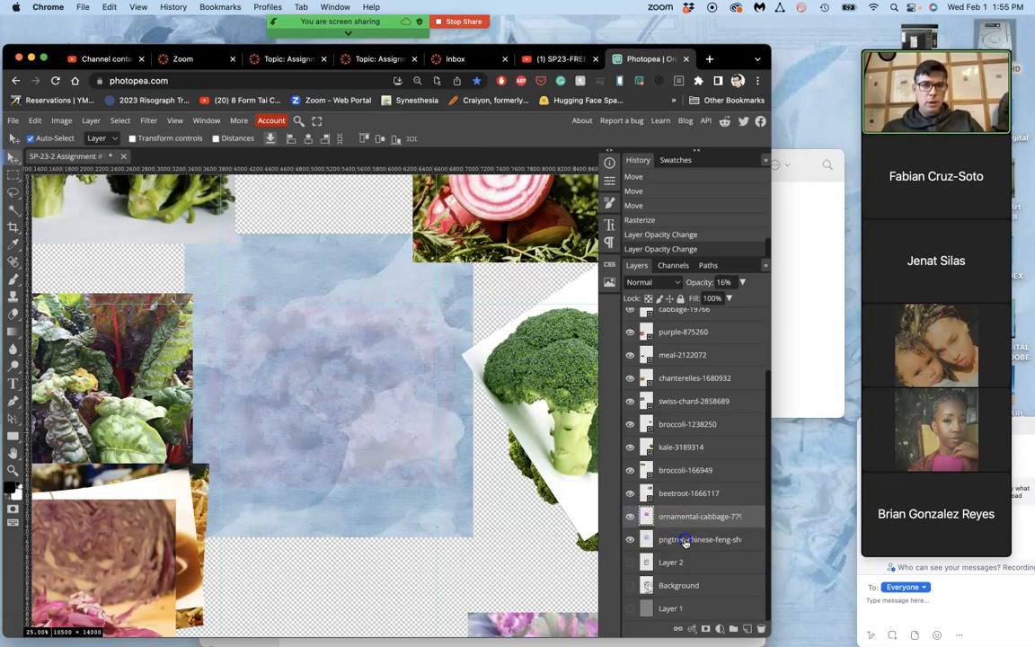
- Set the opacity of the pngtree texture layer to 66%
left_click(685, 540)
left_click(743, 283)
left_click(724, 299)
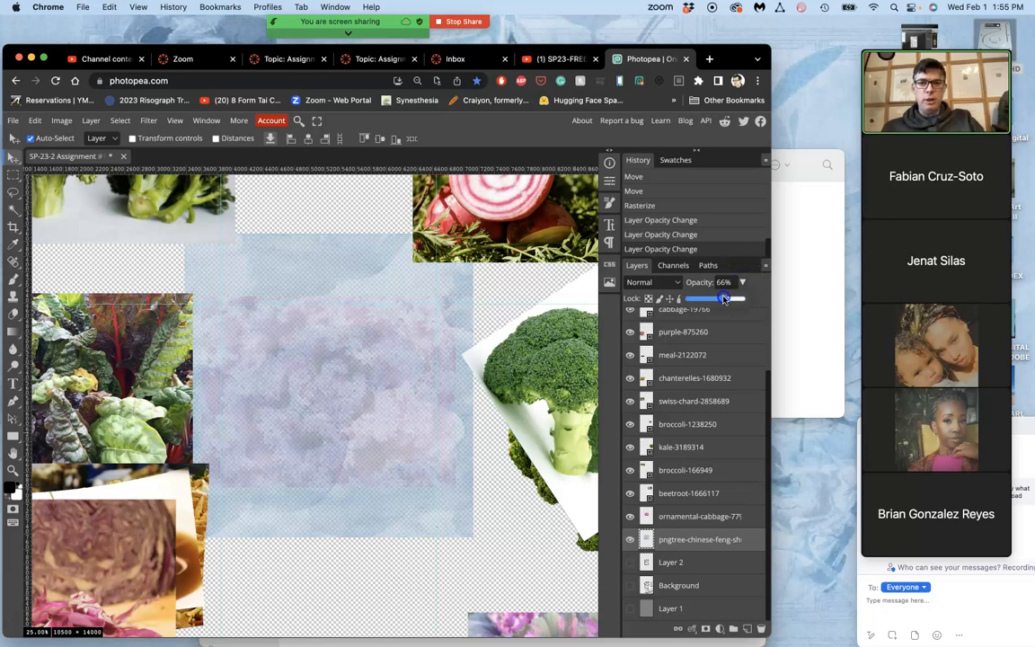
- Make the Layer 2 sketch and the gray Layer 1 background visible again beneath the translucent sky textures
left_click(630, 561)
left_click(629, 610)
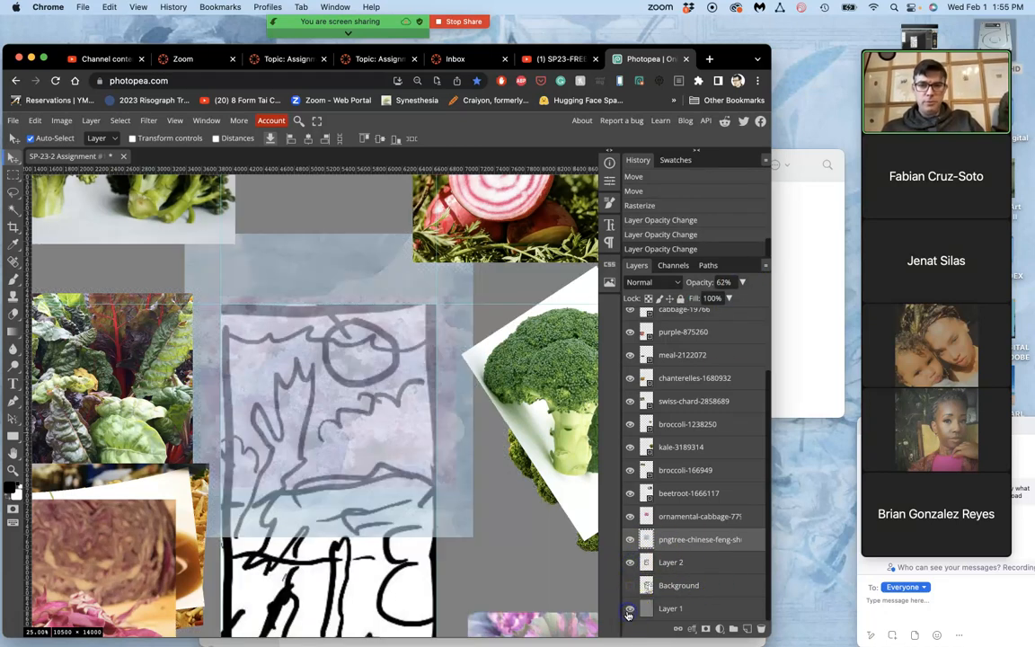
scroll(395, 418, "down", 1)
scroll(395, 418, "right", 1)
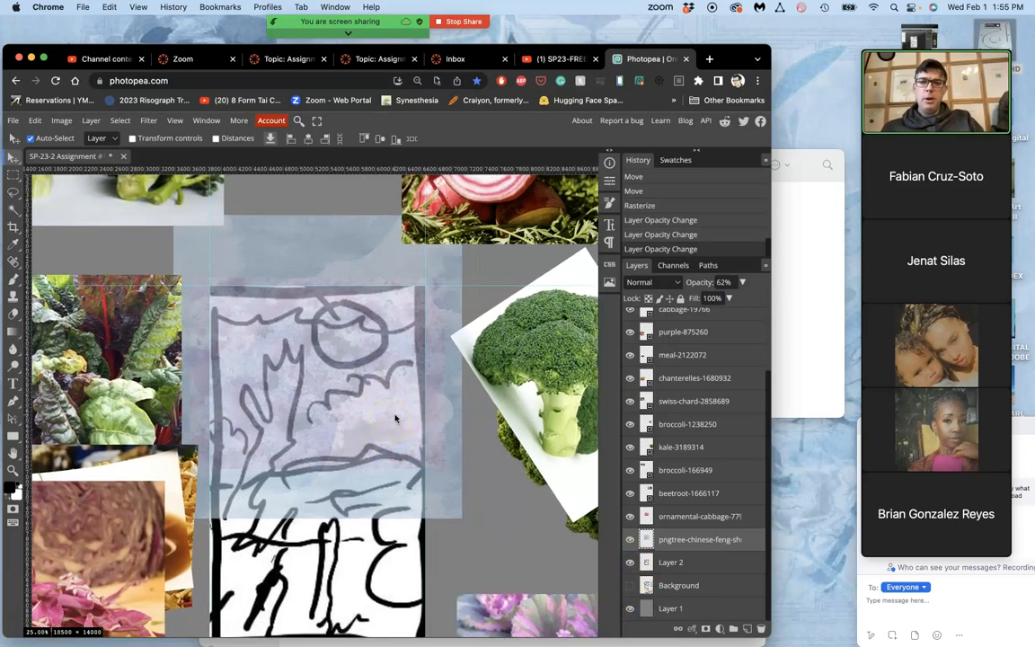
- Move the sliced beetroot photo over the sun circle in the sketch
scroll(396, 418, "up", 2)
left_click(476, 216)
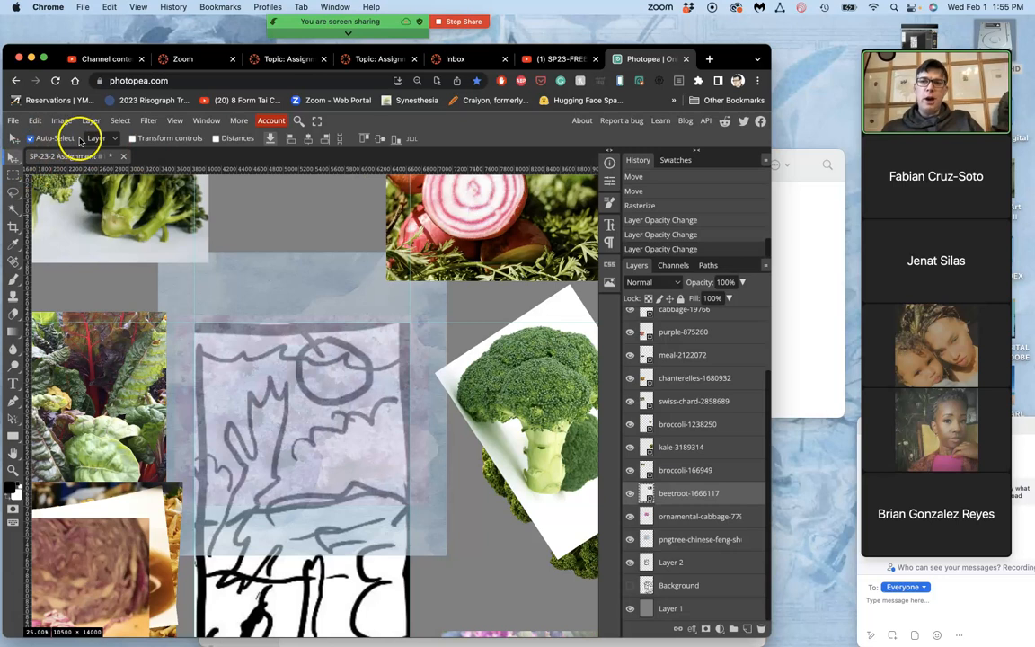
left_click_drag(442, 257, 334, 397)
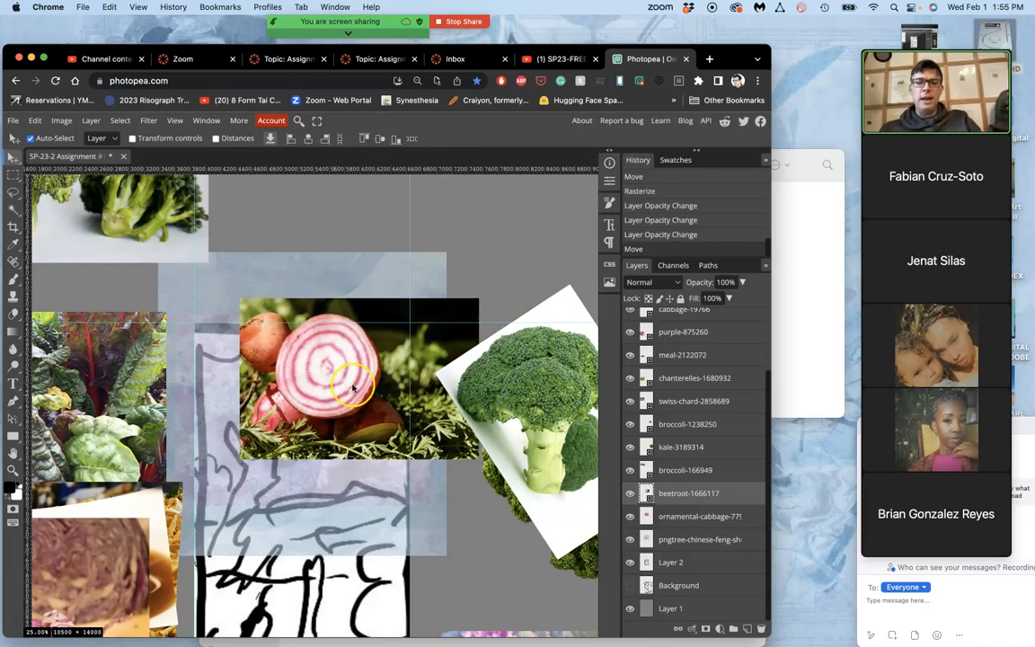
left_click(14, 192)
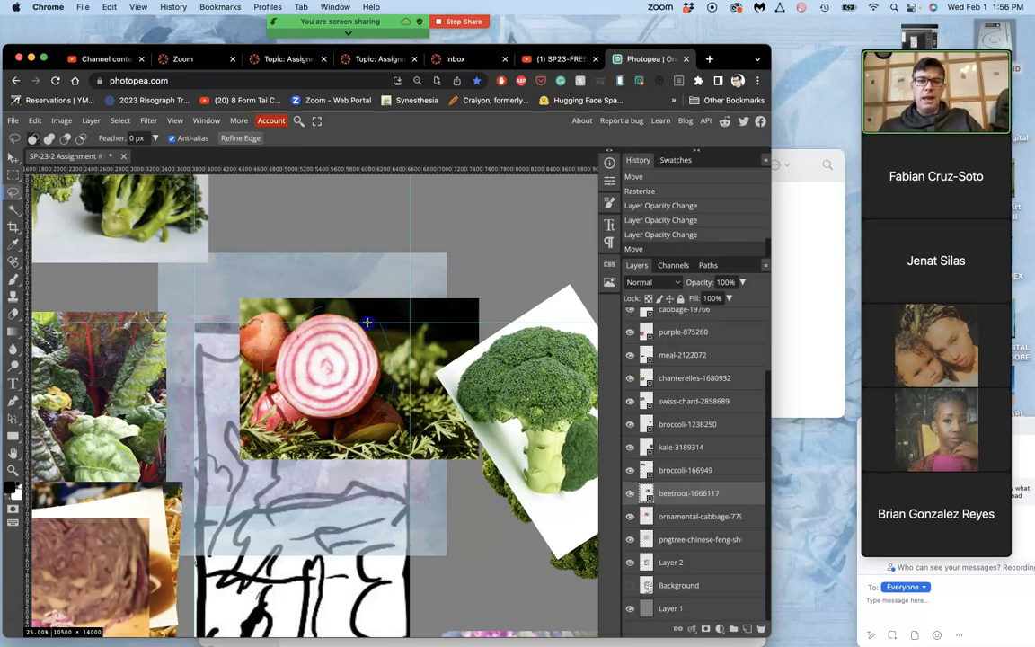
mouse_move(337, 306)
left_mouse_down()
mouse_move(370, 322)
mouse_move(373, 339)
left_mouse_up()
scroll(373, 339, "up", 5)
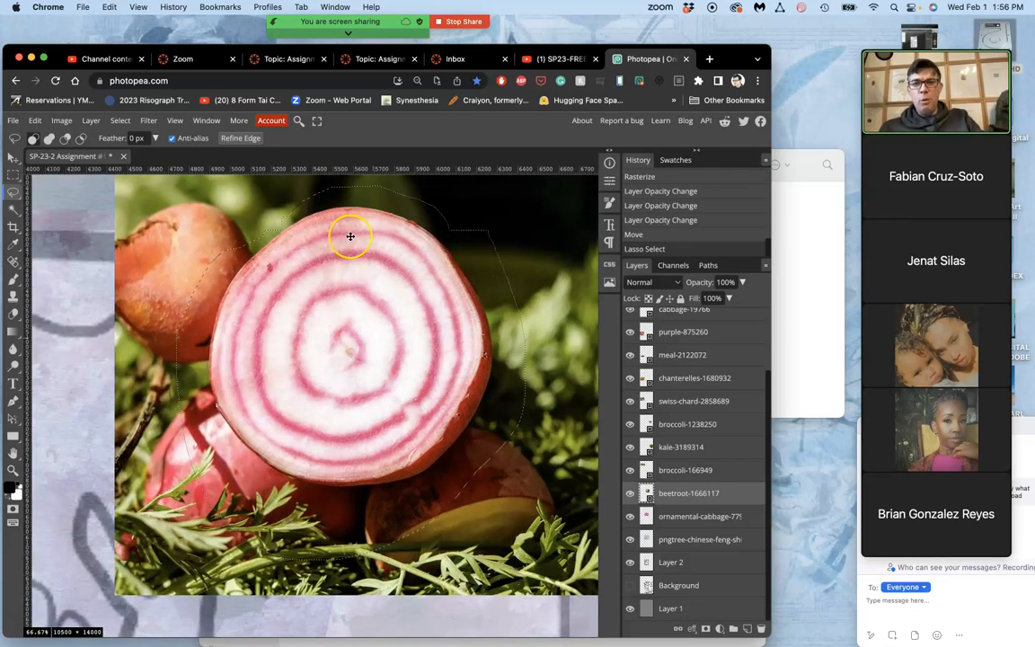
scroll(284, 234, "up", 8)
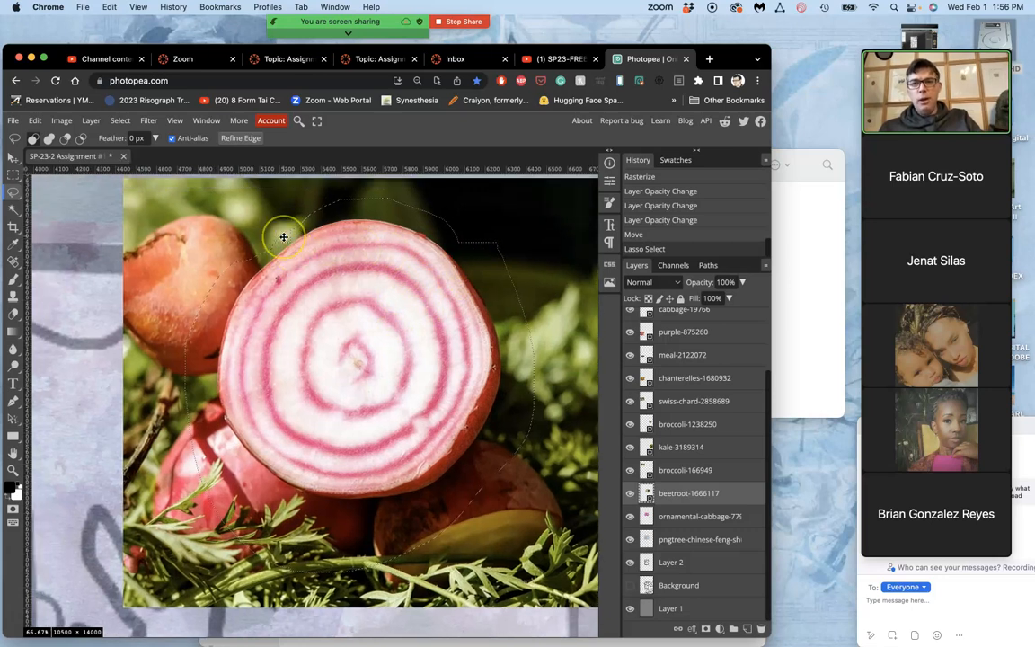
scroll(284, 237, "up", 8)
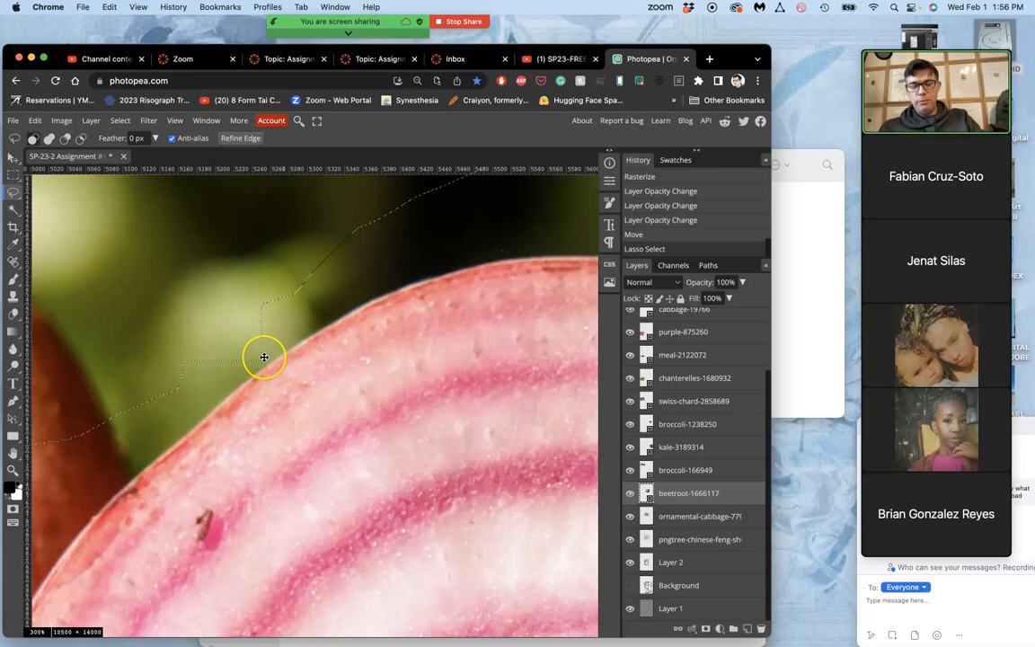
scroll(263, 357, "down", 10)
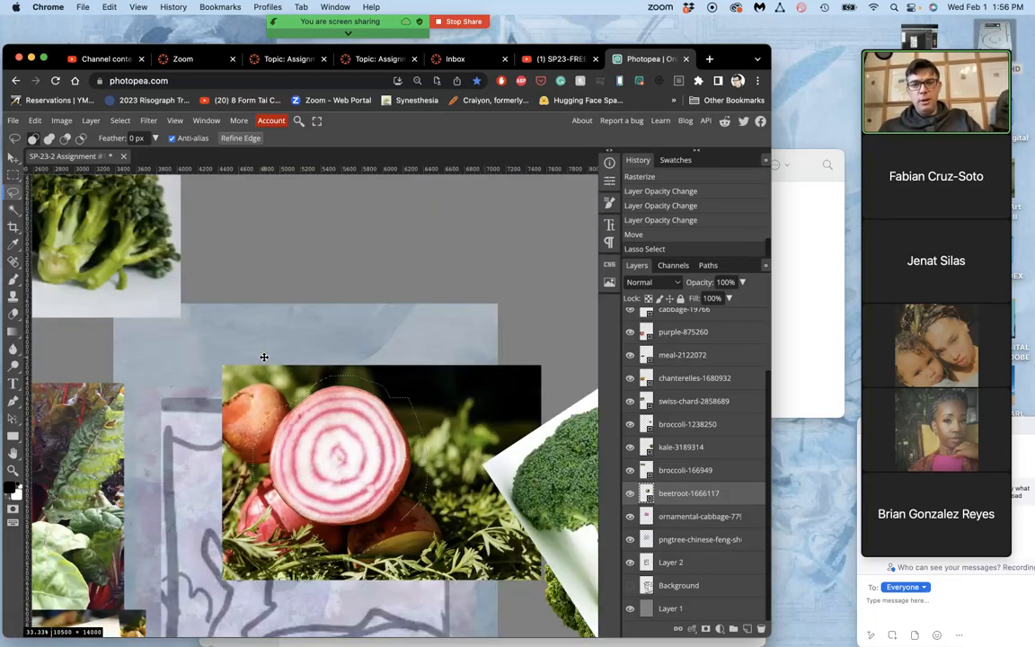
scroll(263, 357, "down", 2)
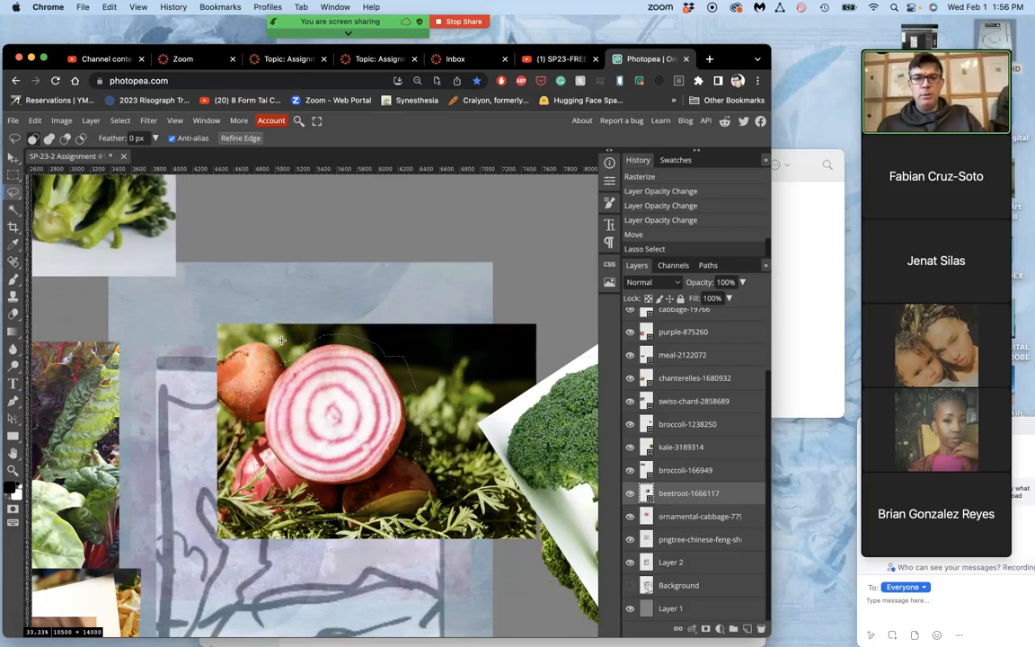
left_click(303, 326)
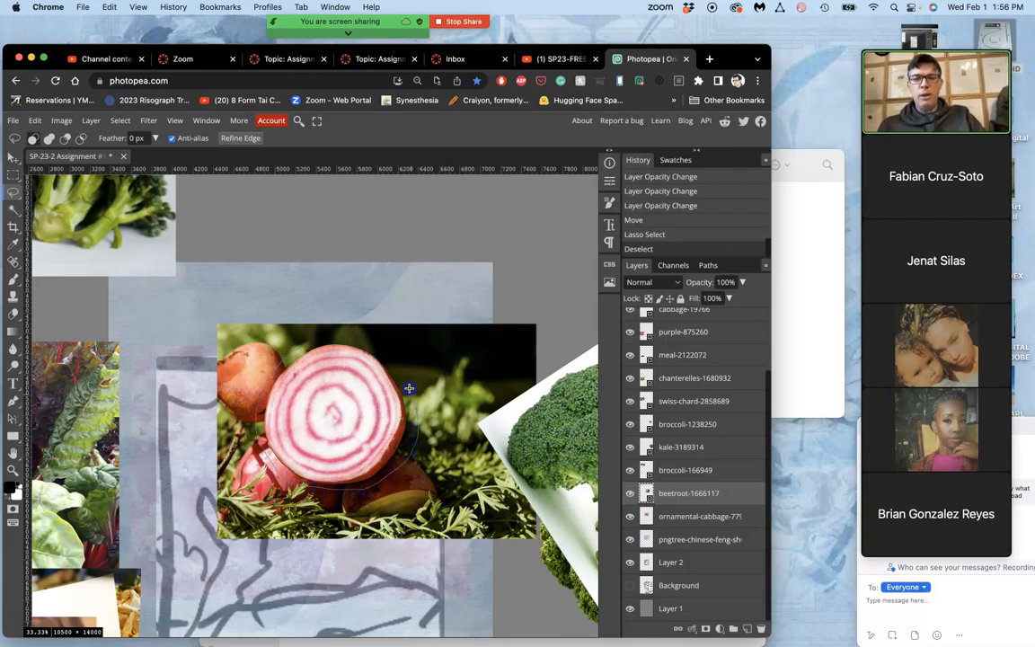
- Lasso closely around the striped beet slice and copy the selection onto its own layer
mouse_move(309, 340)
left_mouse_down()
mouse_move(393, 357)
mouse_move(394, 406)
left_mouse_up()
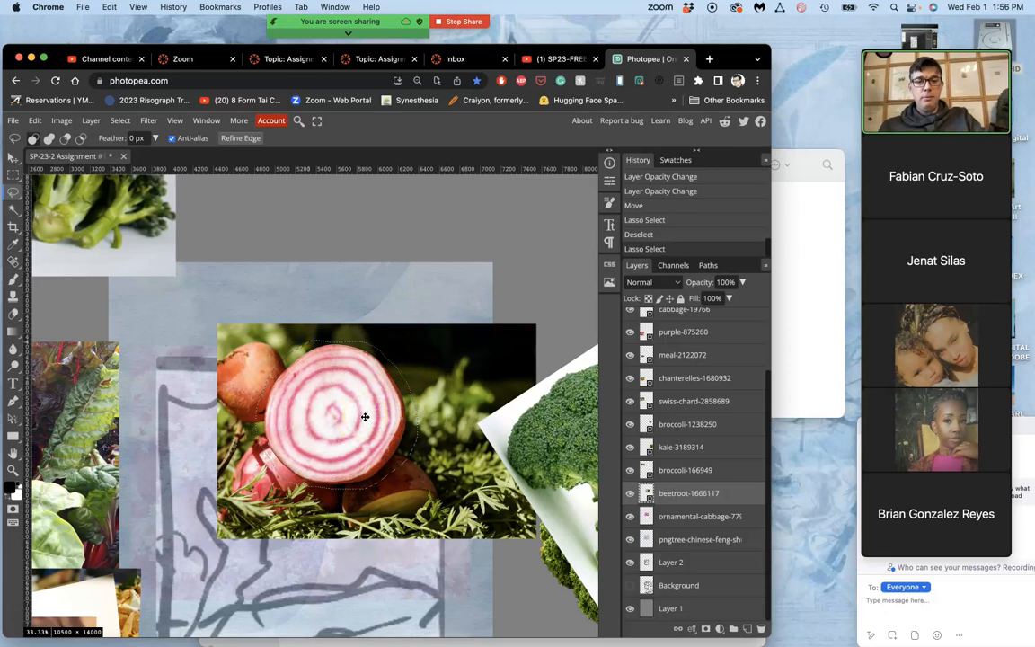
key("super+x")
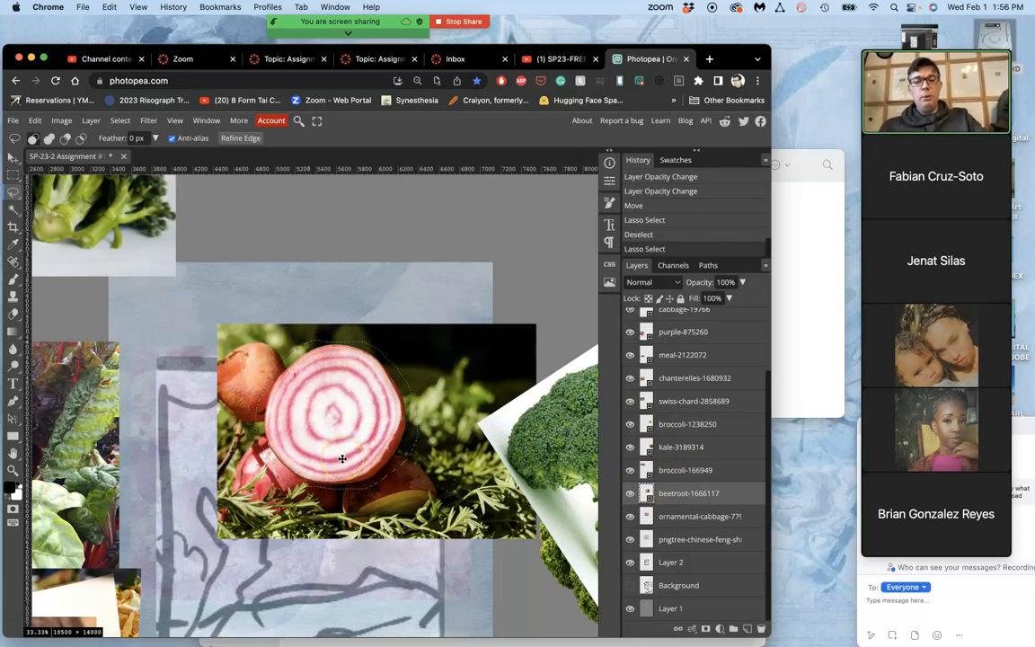
key("super+j")
left_click(647, 497)
left_click(678, 494)
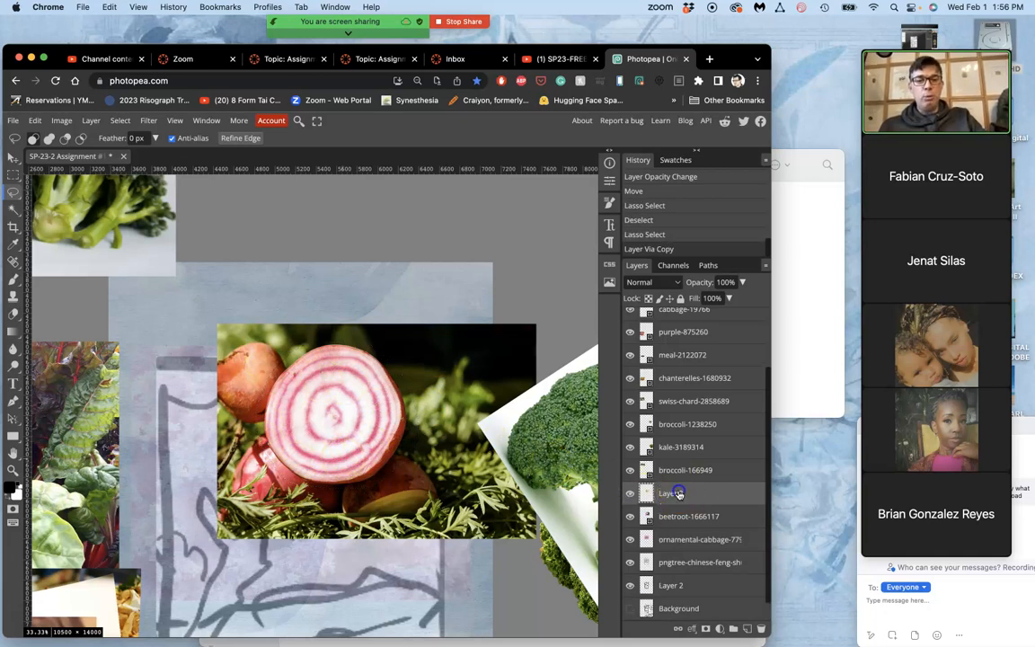
- Check the beet cutout with its source photo hidden and delete the beetroot-1666117 layer
left_click(631, 517)
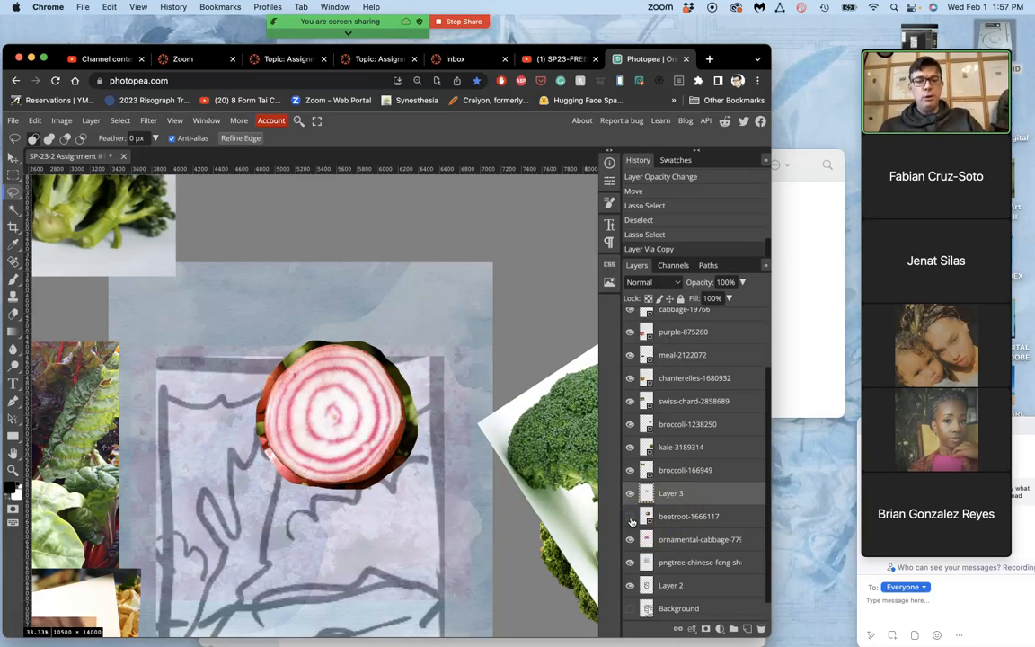
left_click(631, 518)
left_click(665, 518)
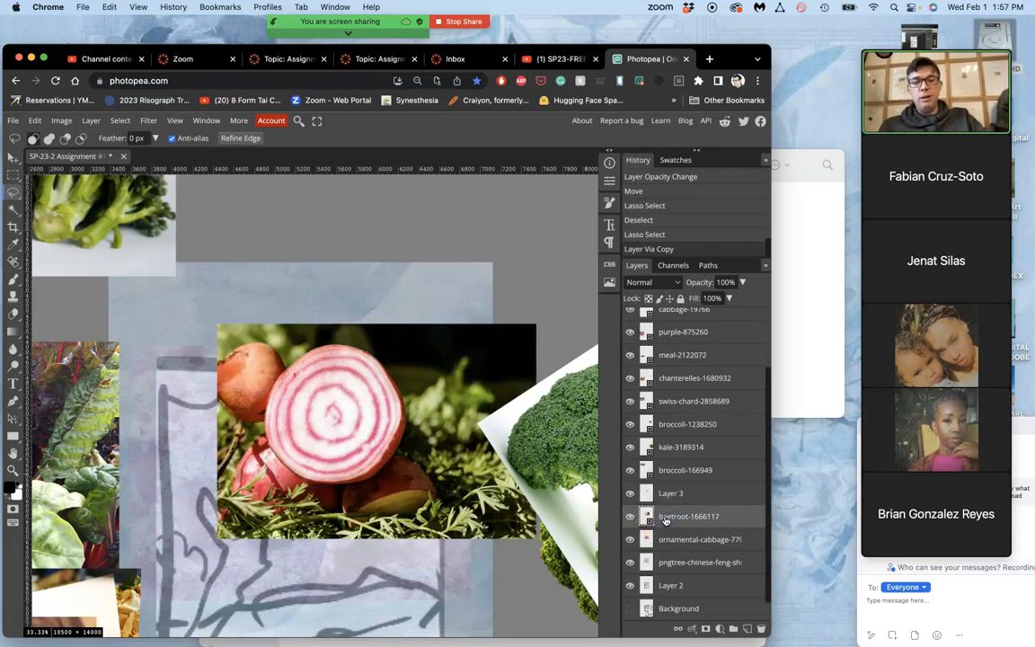
key("Delete")
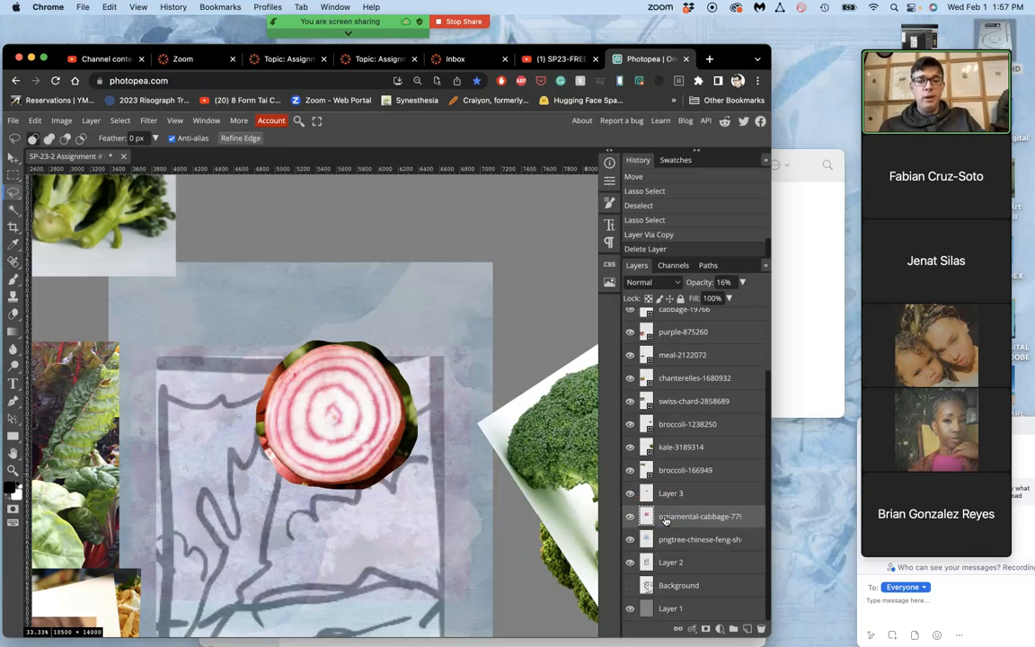
- Switch to Finder, look inside the beet sun reference folder, and return to the Photopea collage
left_click(794, 320)
double_click(568, 247)
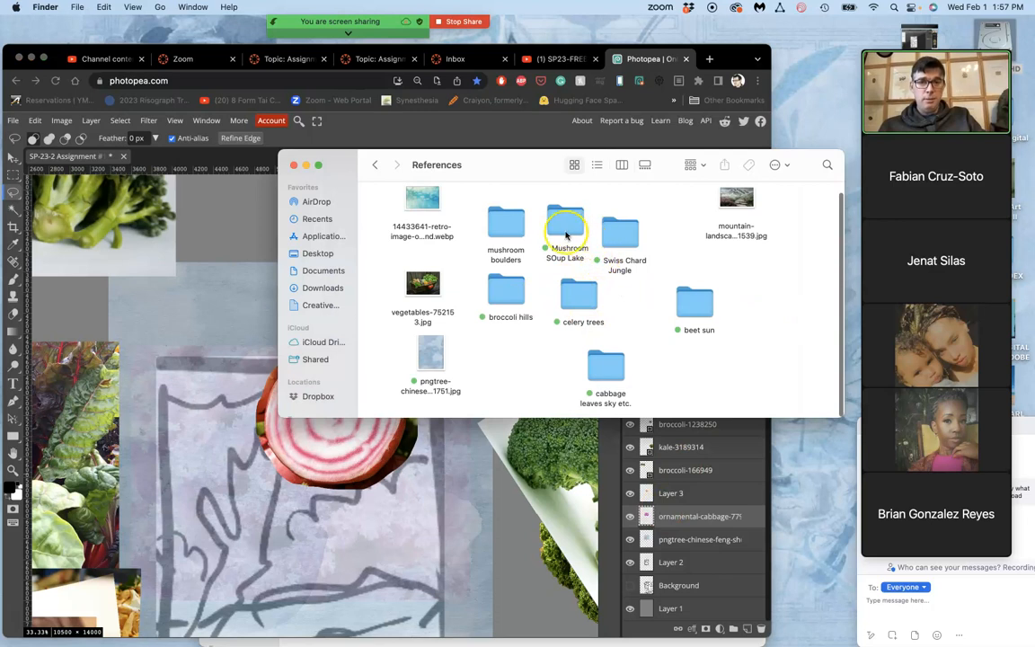
double_click(696, 303)
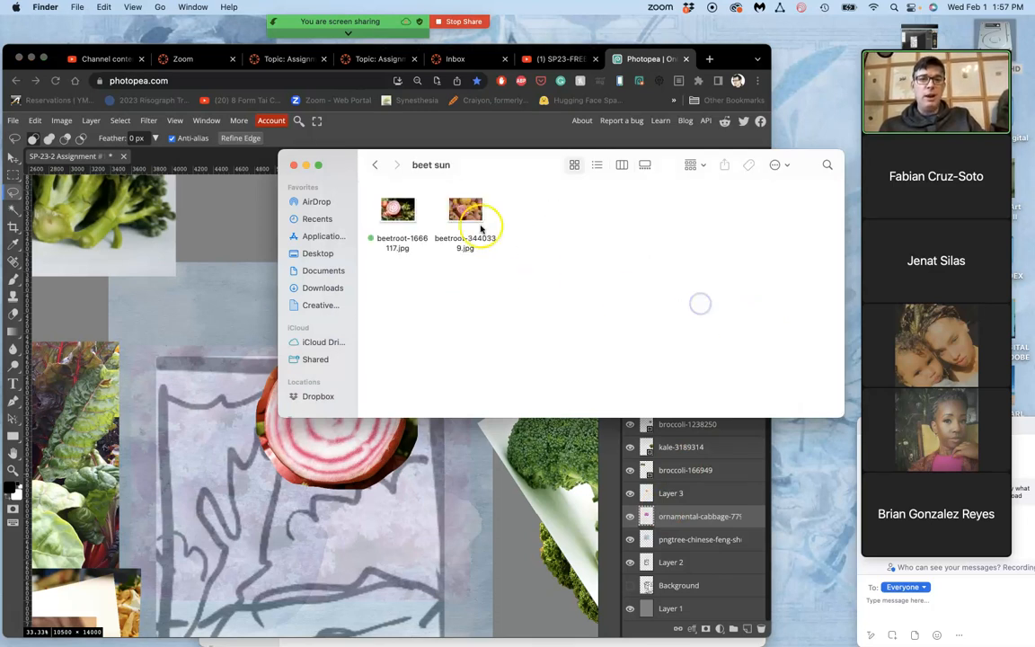
left_click(375, 165)
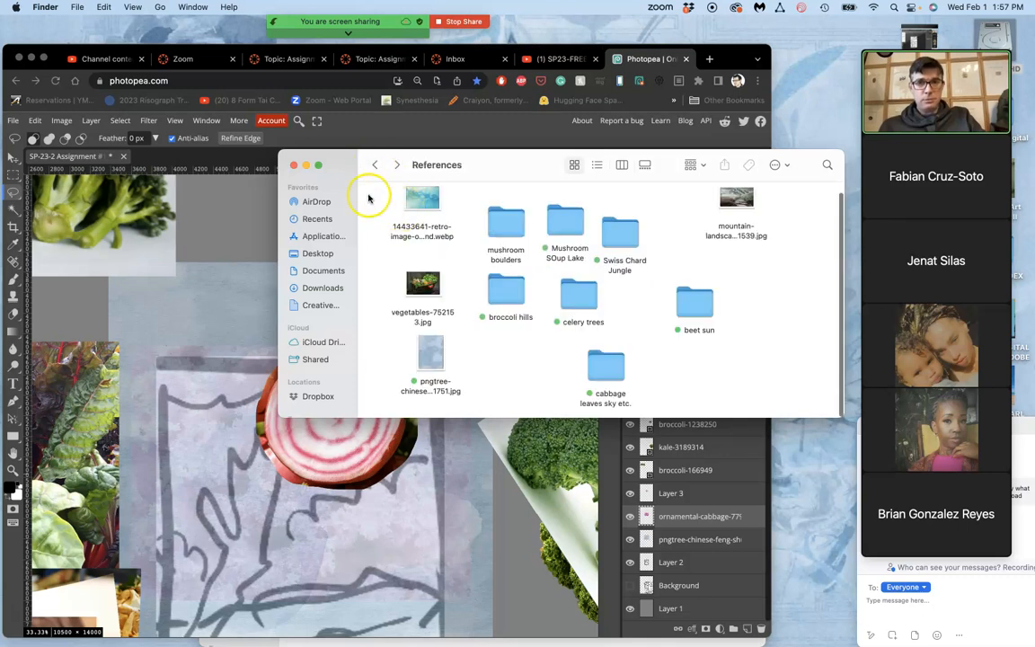
left_click(373, 429)
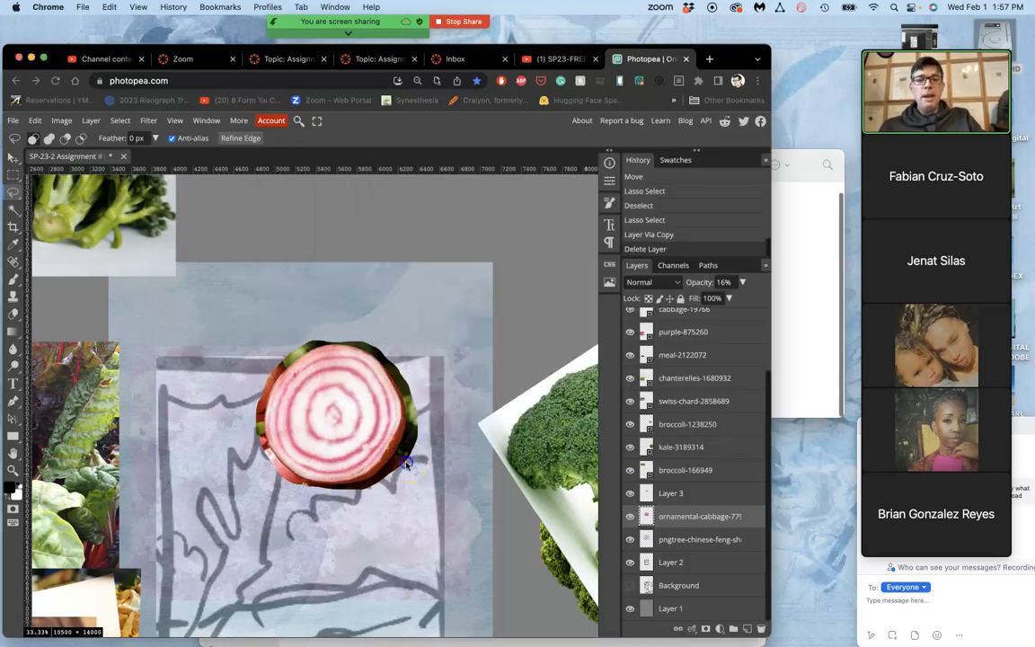
left_click(365, 426)
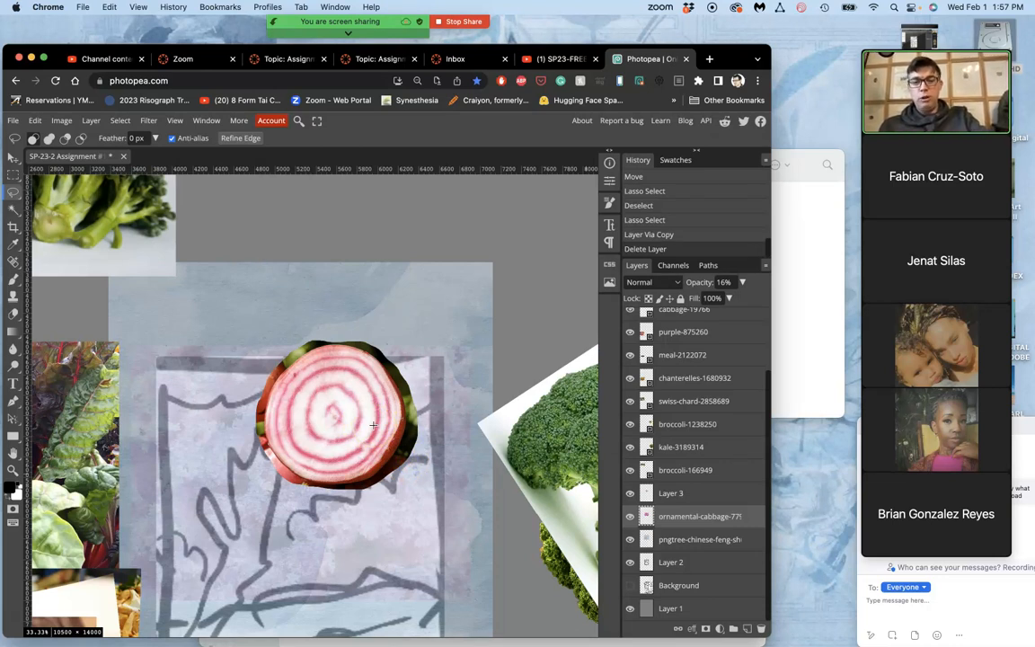
key("ctrl+t")
left_click(644, 516)
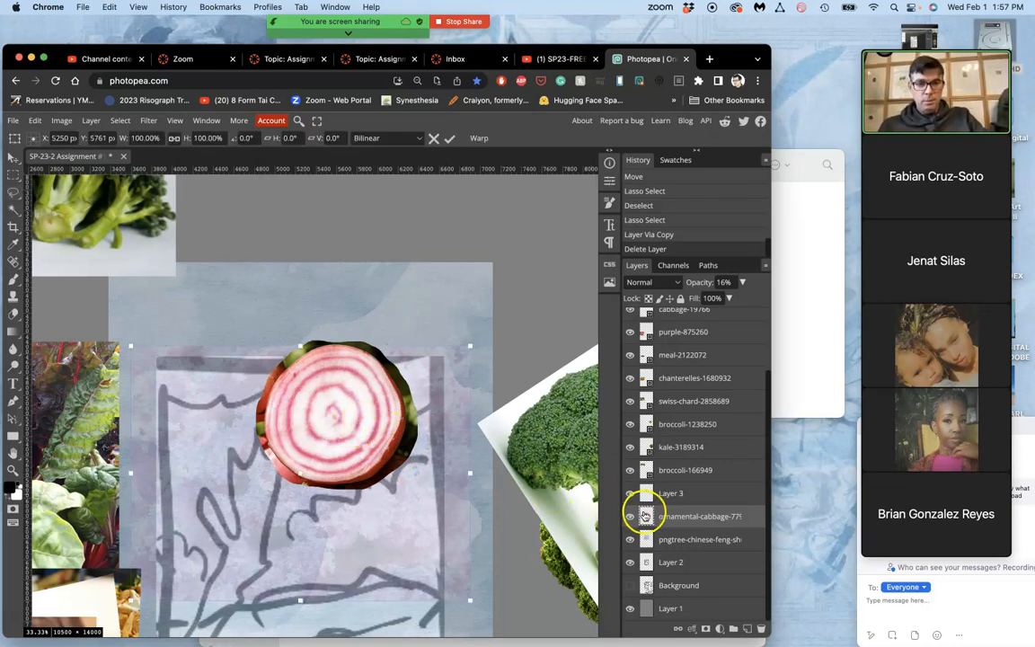
- Warp the beet cutout on Layer 3, slightly reshaping its outline and rings, and apply the distortion
left_click(671, 497)
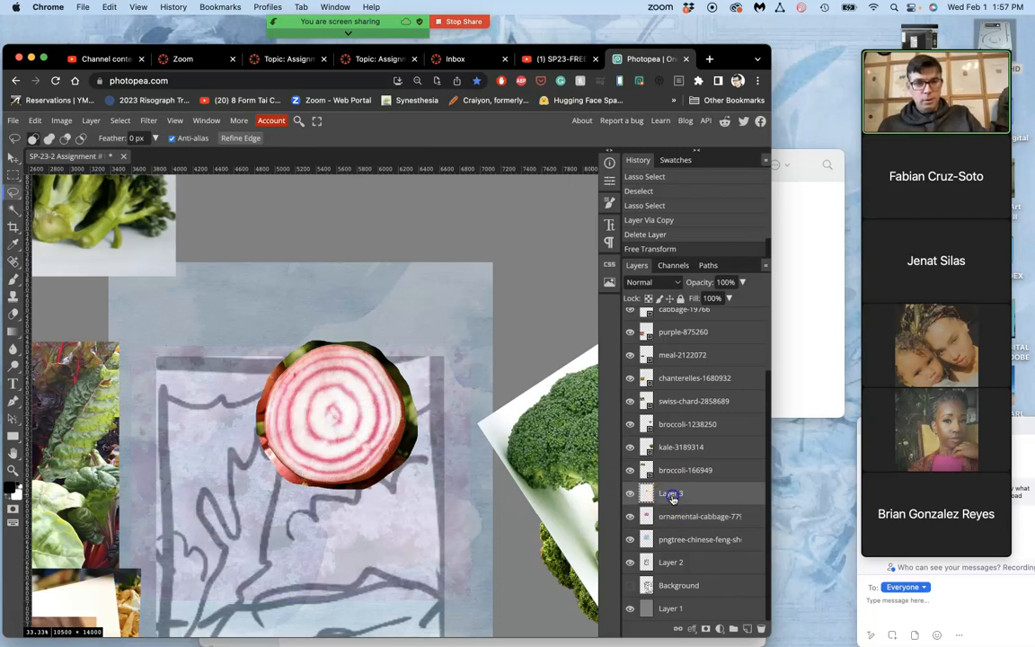
left_click(385, 414)
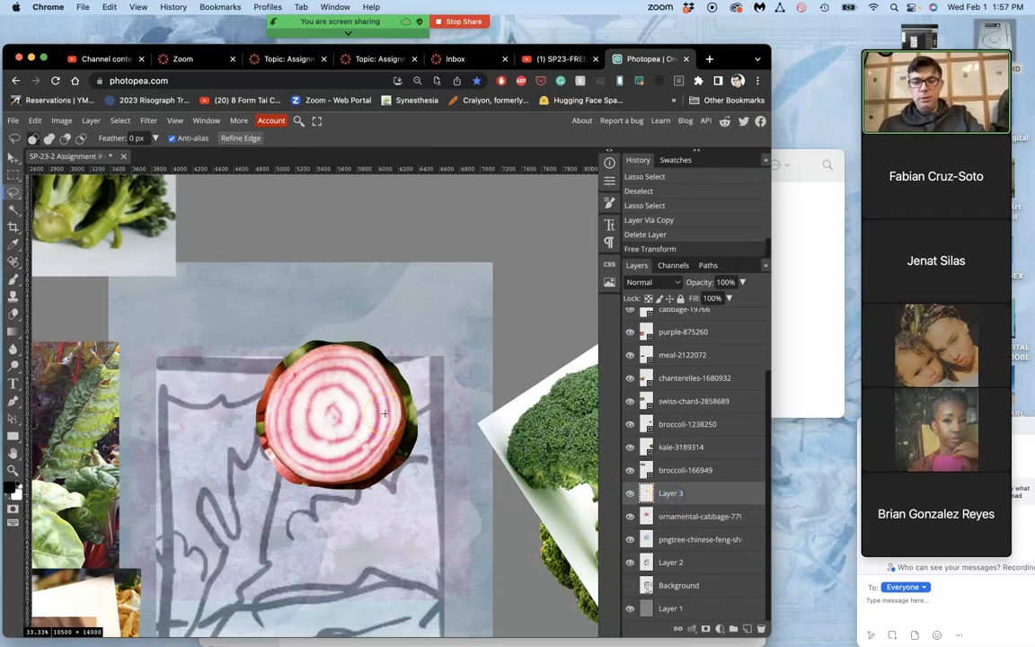
key("alt+super+t")
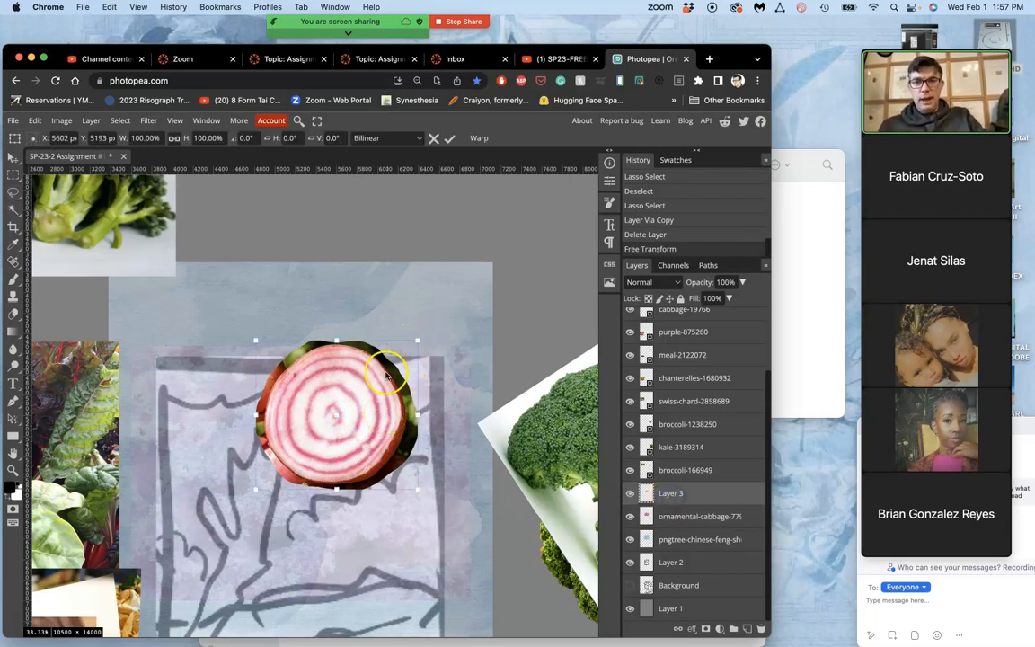
right_click(384, 372)
left_click(423, 469)
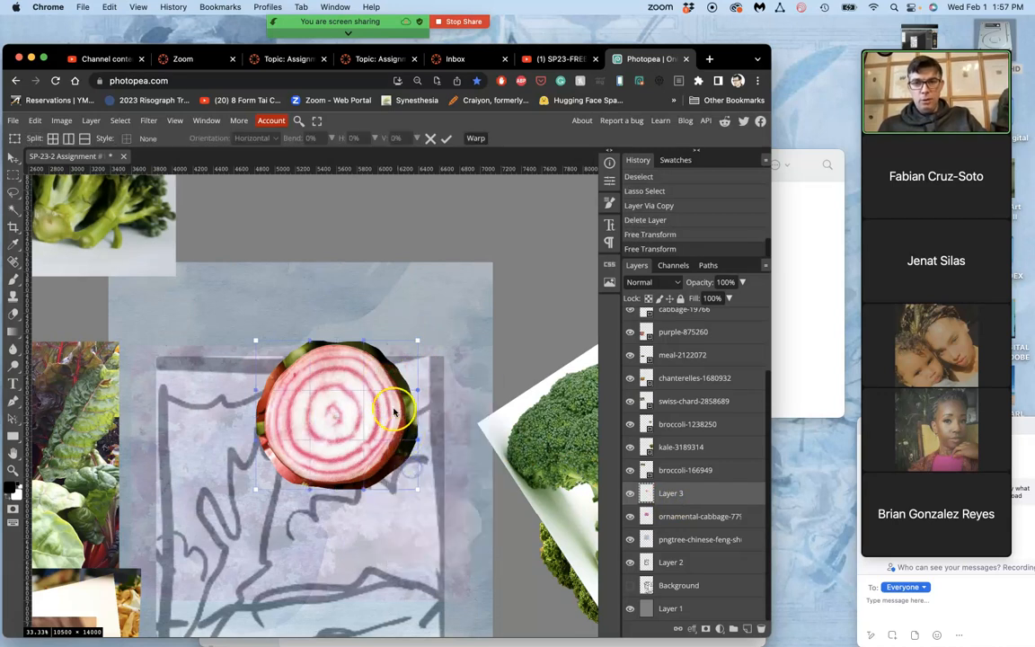
left_click_drag(389, 393, 390, 393)
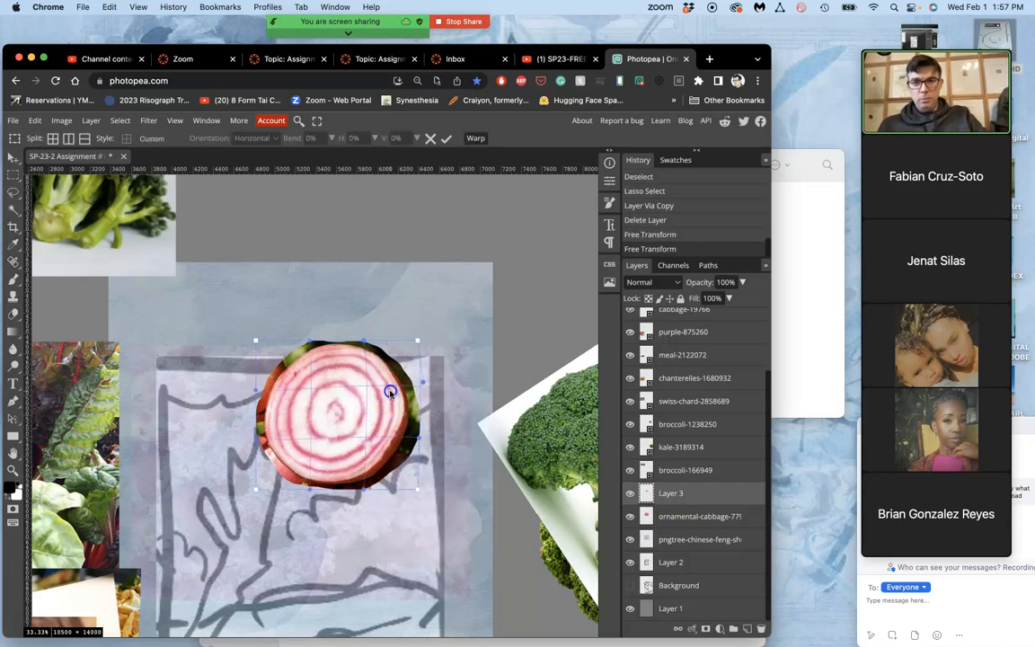
left_click_drag(309, 388, 299, 371)
left_click_drag(359, 422, 402, 415)
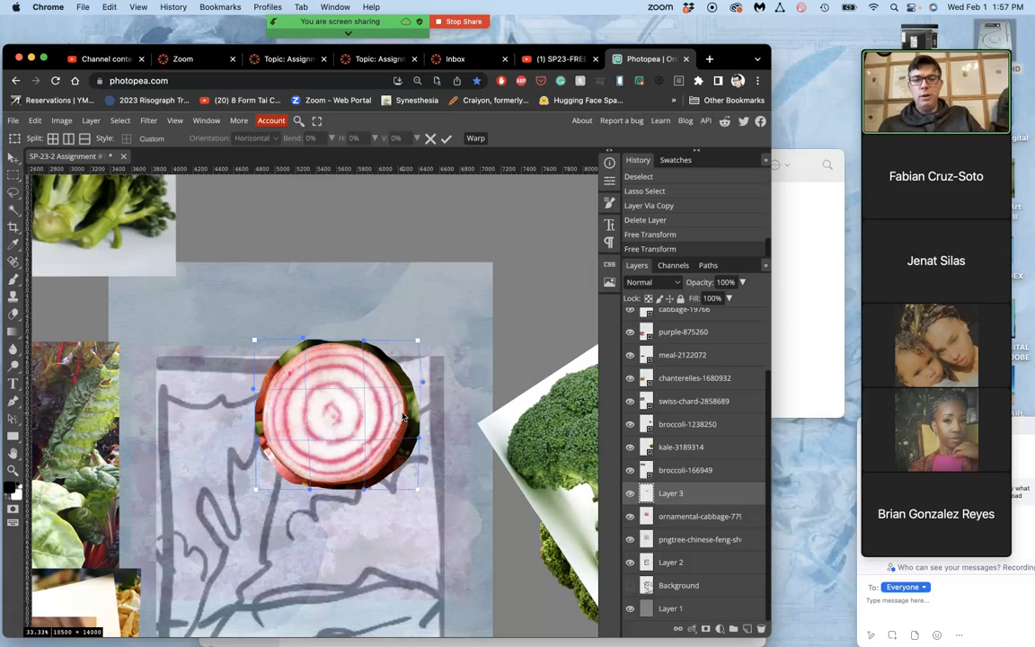
key("Return")
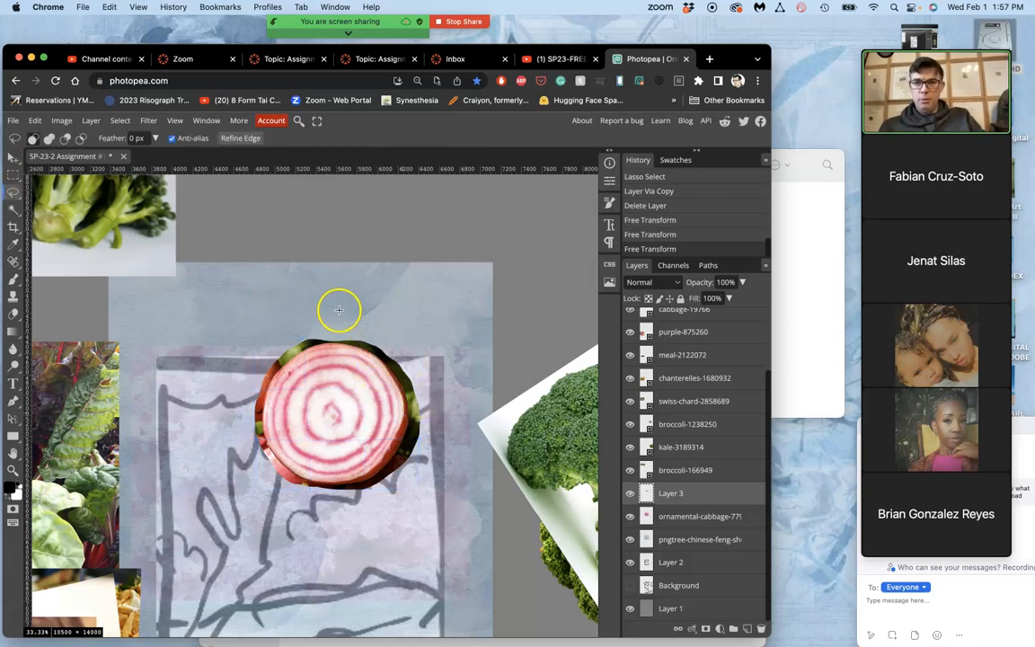
- Lasso and erase a strip of leftover background along the beet cutout's right edge, and clear the selection
left_click_drag(371, 339, 372, 339)
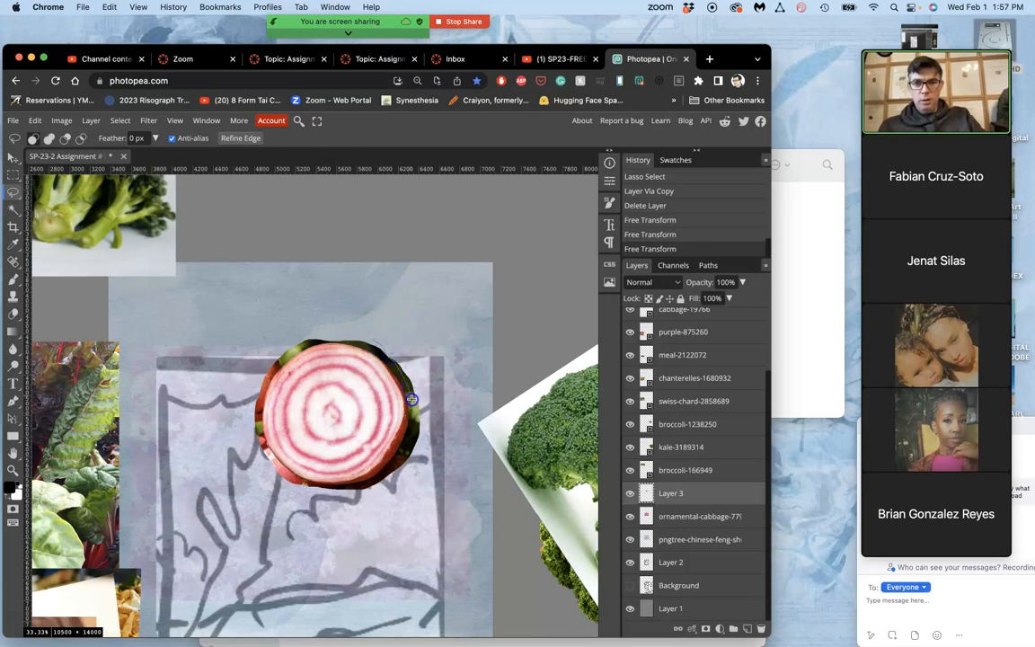
left_click_drag(409, 314, 393, 312)
key("Delete")
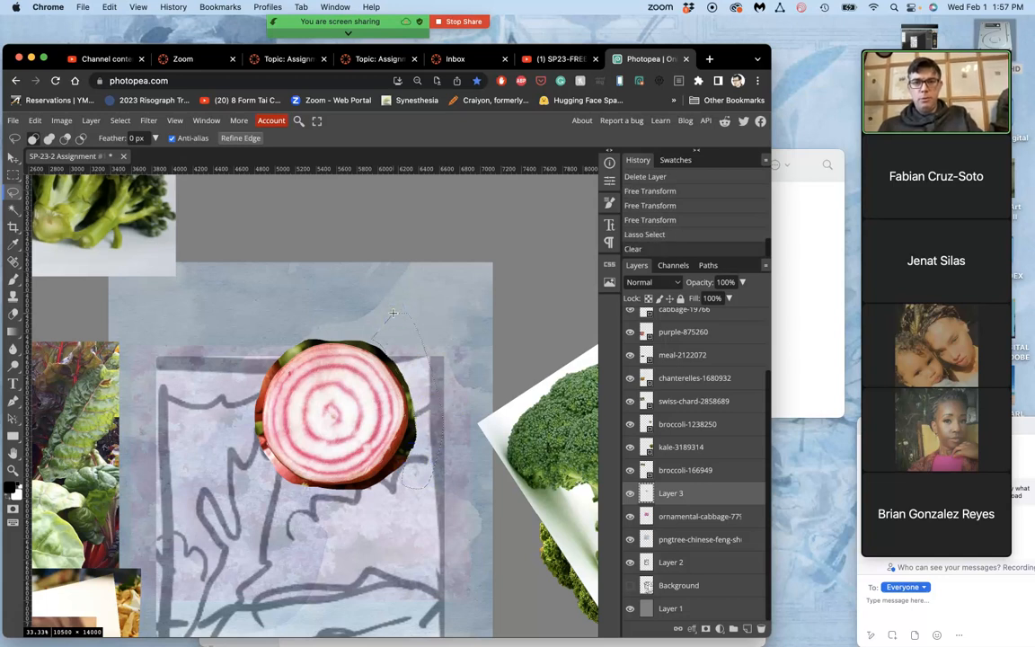
scroll(393, 313, "down", 4)
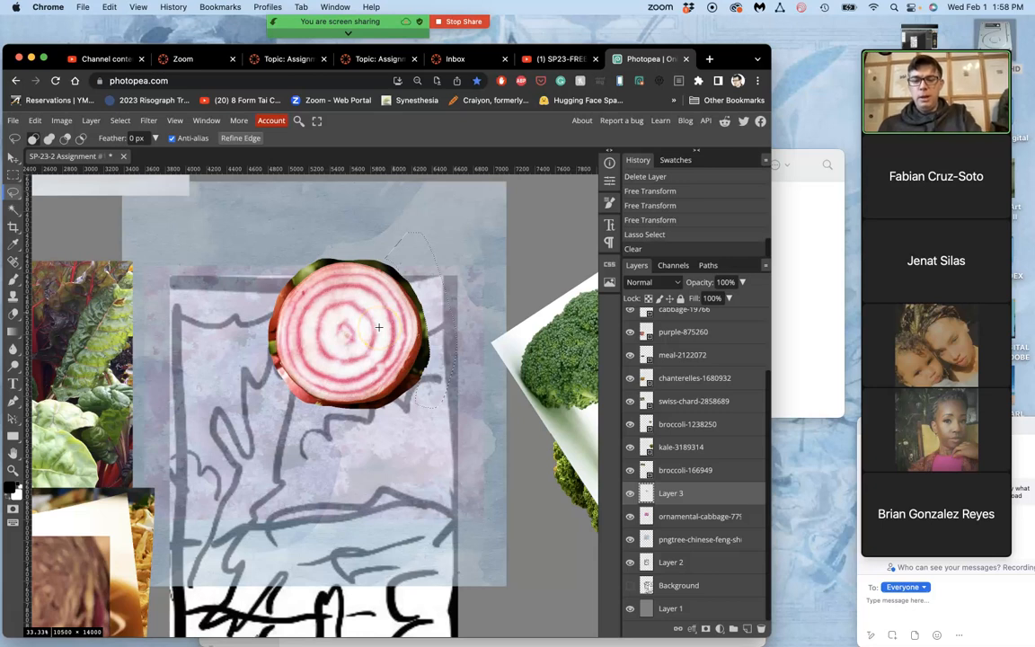
key("super+t")
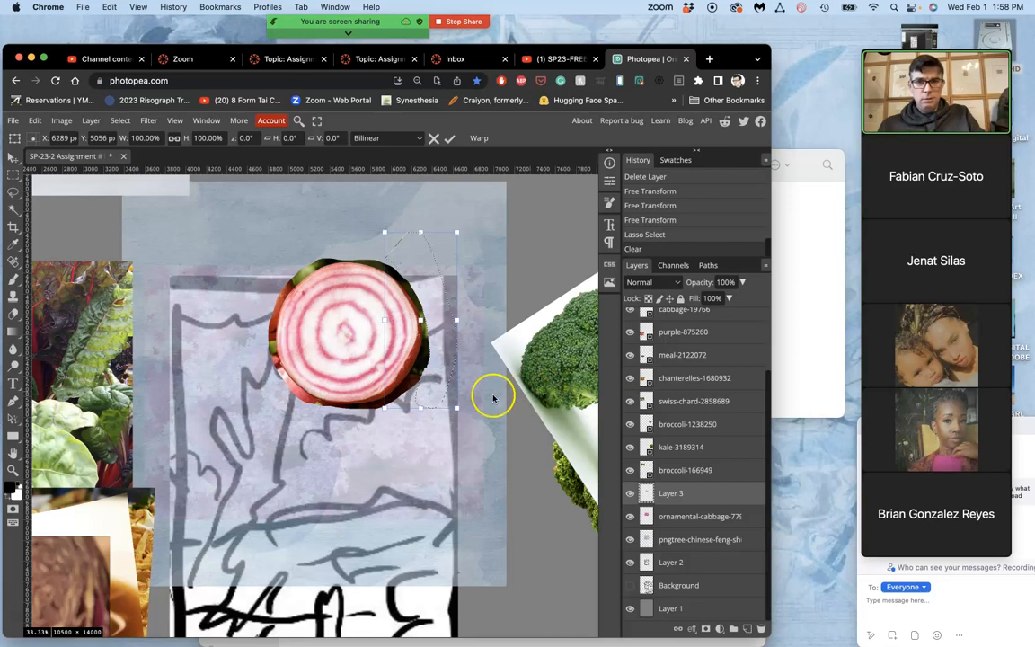
key("Return")
left_click(422, 358)
left_click(422, 359)
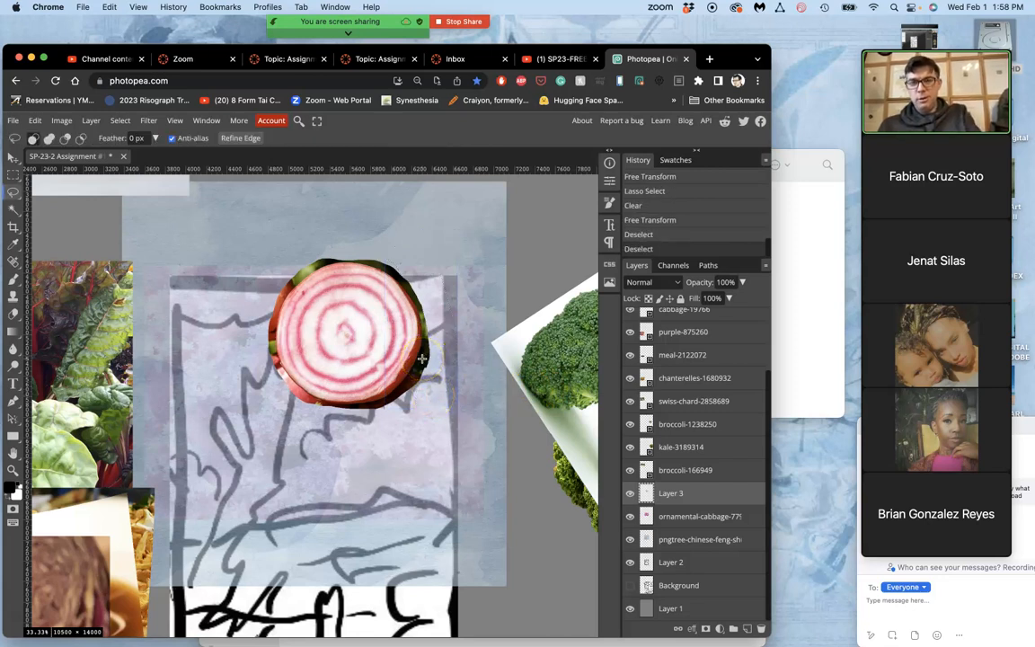
left_click(119, 122)
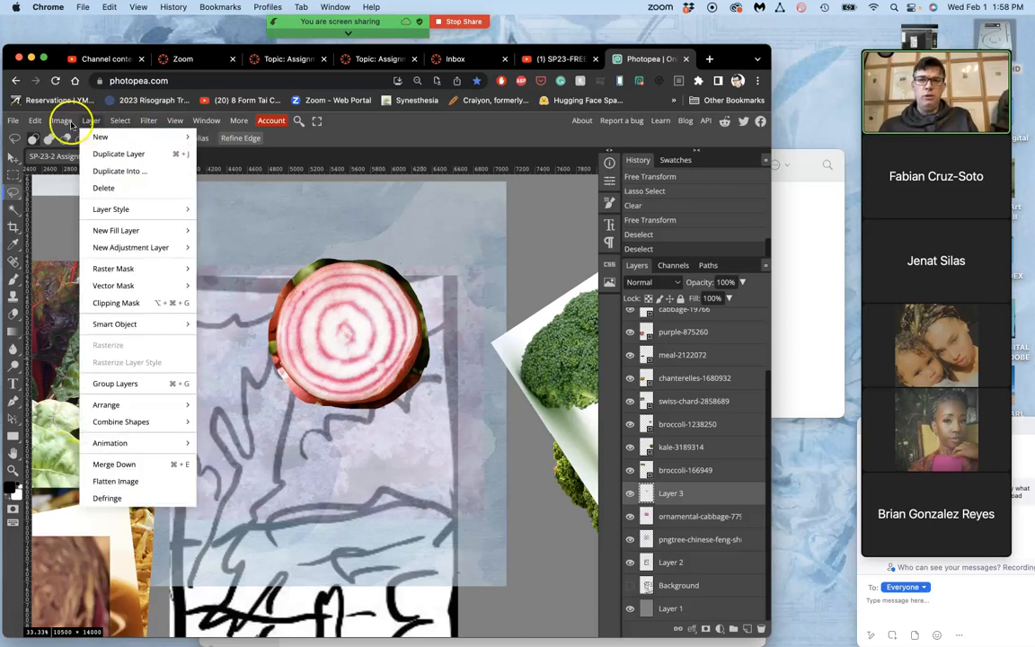
left_click(318, 210)
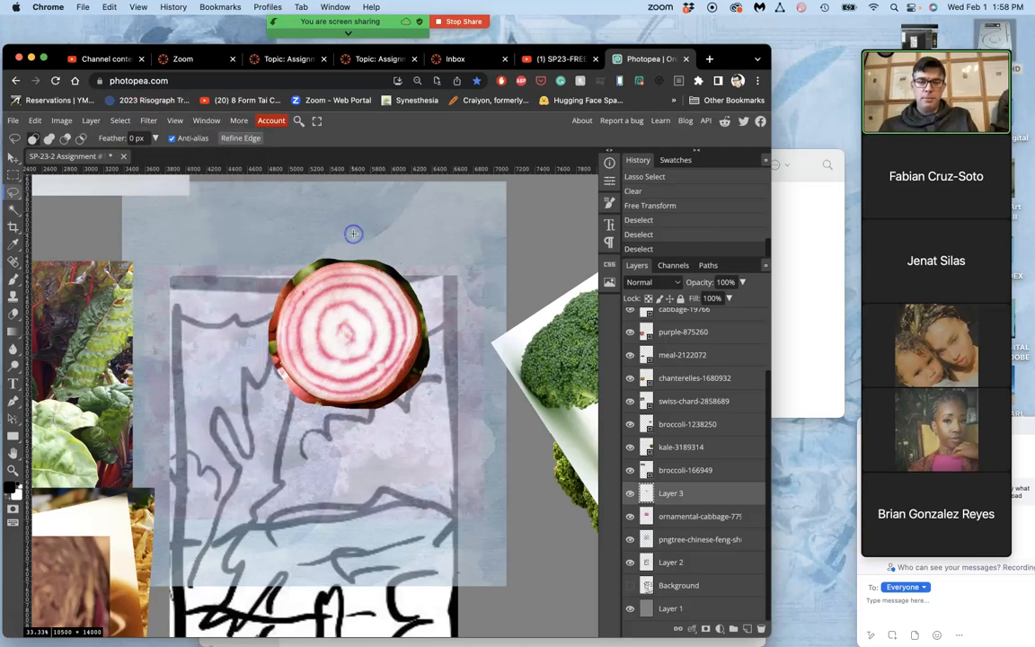